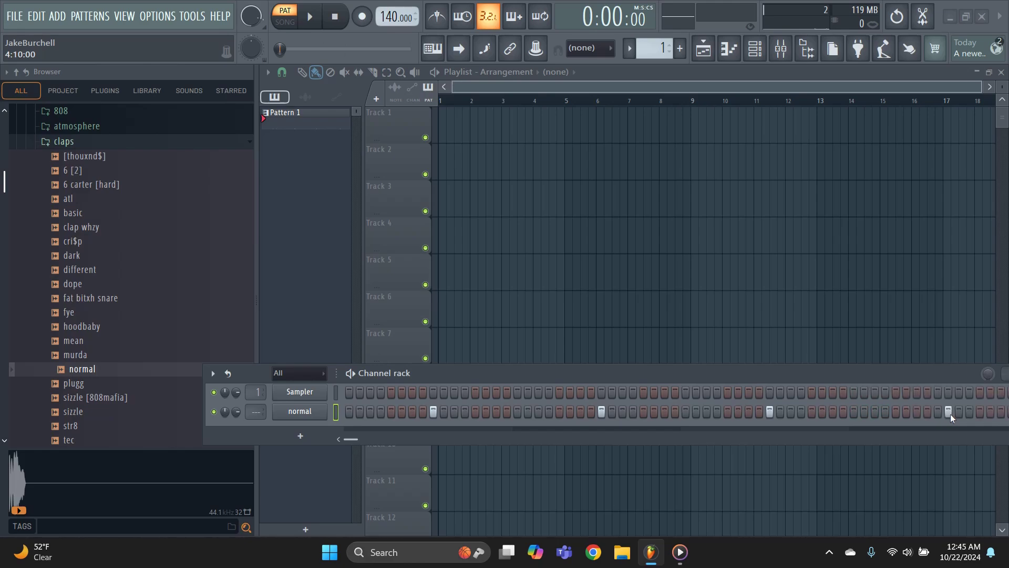
Step: Place the fourth clap hit of the normal channel, and duplicate its four-bar note pattern in the piano roll to fill eight bars
click(937, 411)
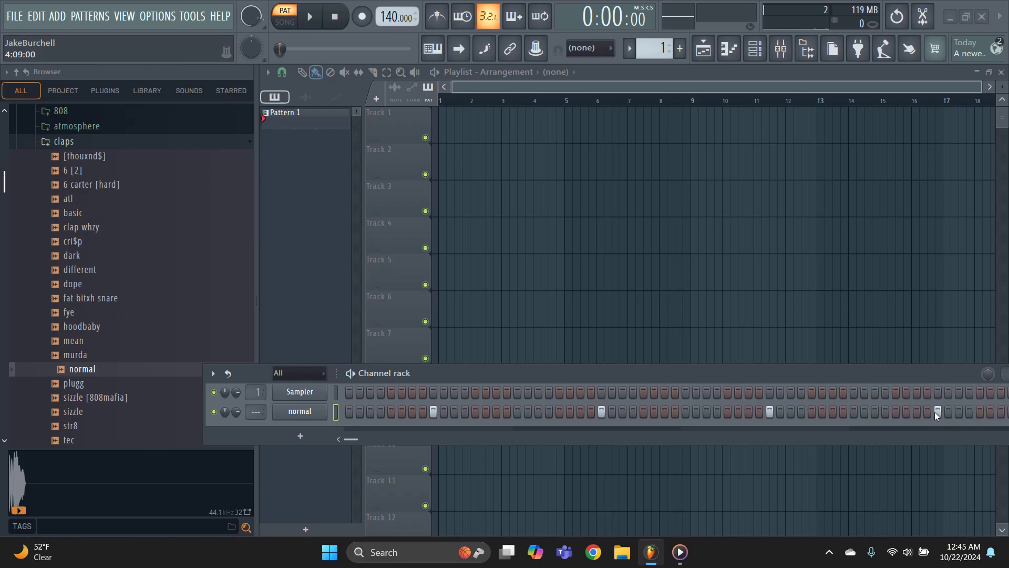
right_click(272, 414)
click(339, 373)
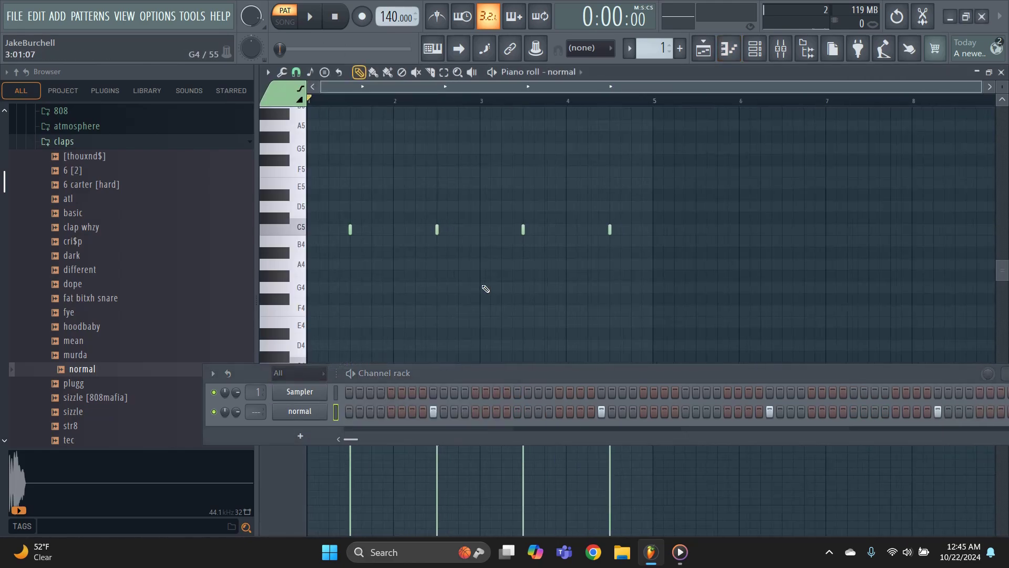
drag(653, 104, 309, 184)
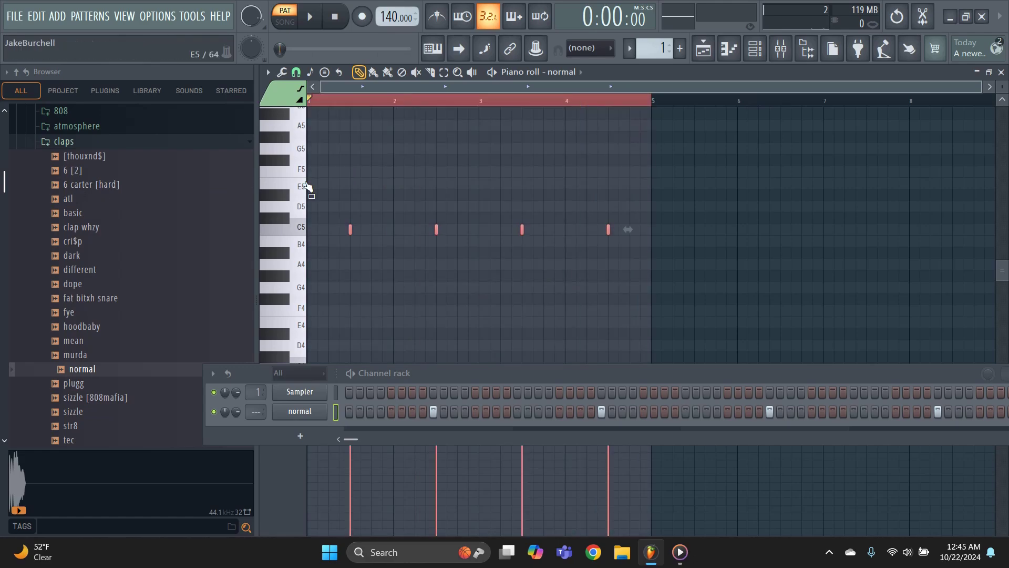
key(ctrl+b)
key(ctrl+d)
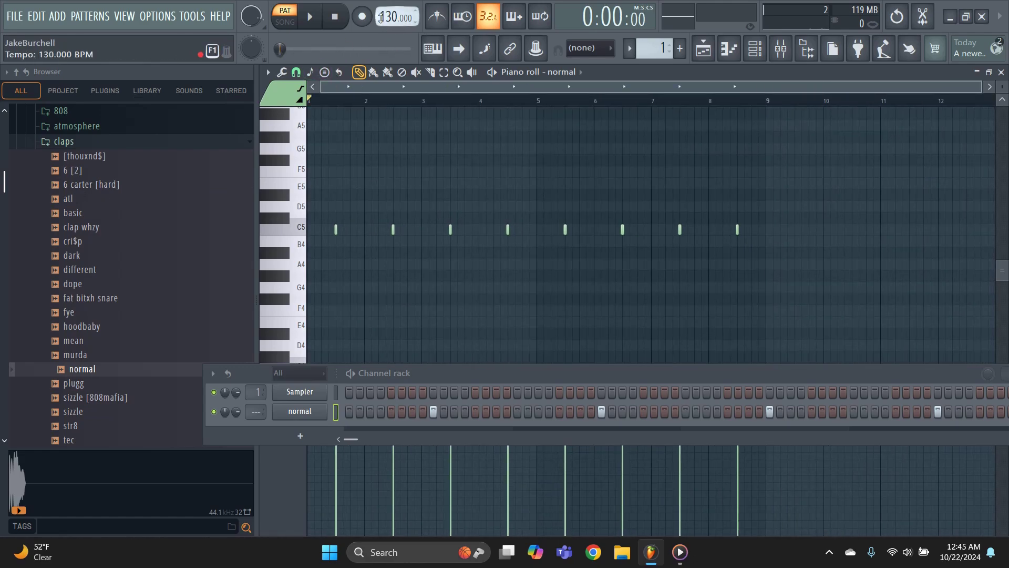
Step: Add the 6 hat sample from the hats folder as a channel, fill each 2 steps, and add an extra hit on step 6
click(79, 144)
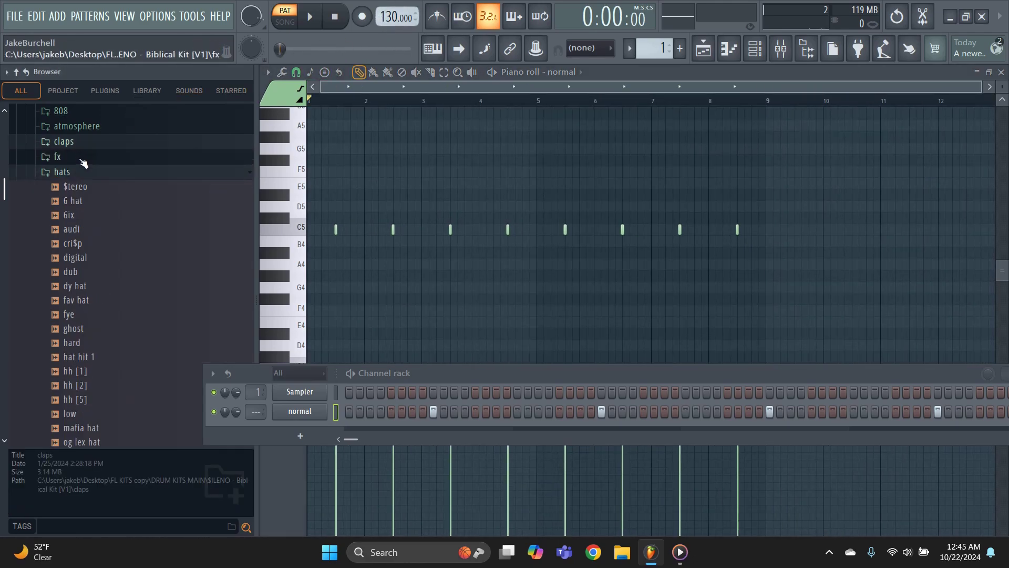
click(70, 187)
drag(74, 200, 310, 435)
right_click(302, 443)
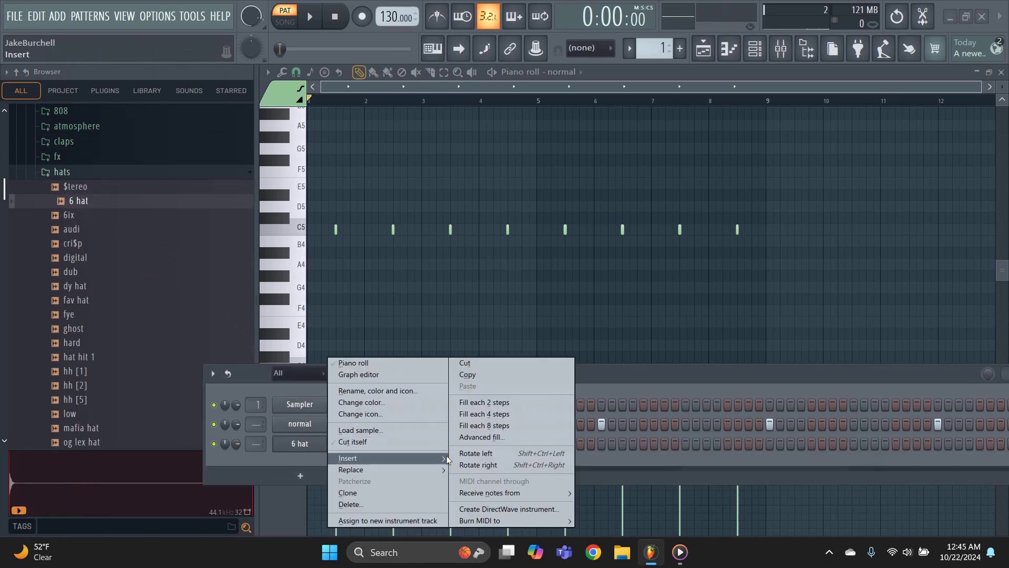
click(488, 404)
click(402, 443)
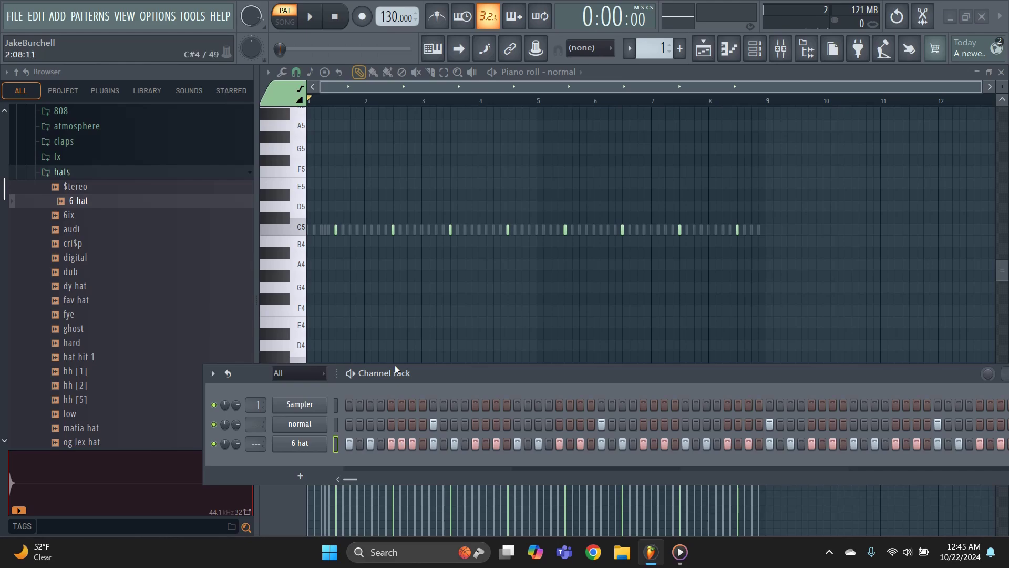
Step: Audition the drum pattern at 126 BPM and set the project tempo to 128 BPM
scroll(385, 17, down, 4)
key(space)
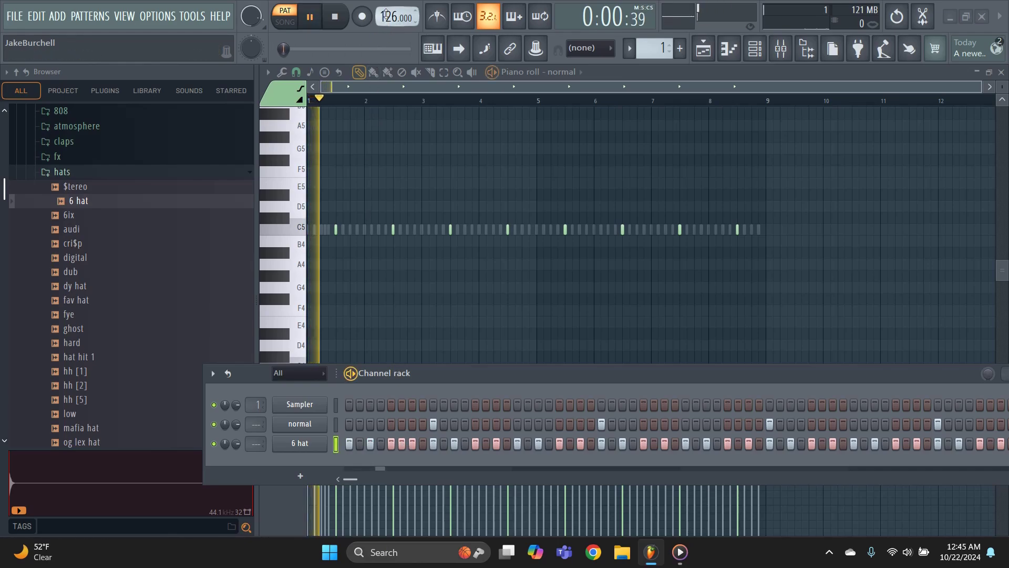
key(space)
scroll(386, 17, up, 2)
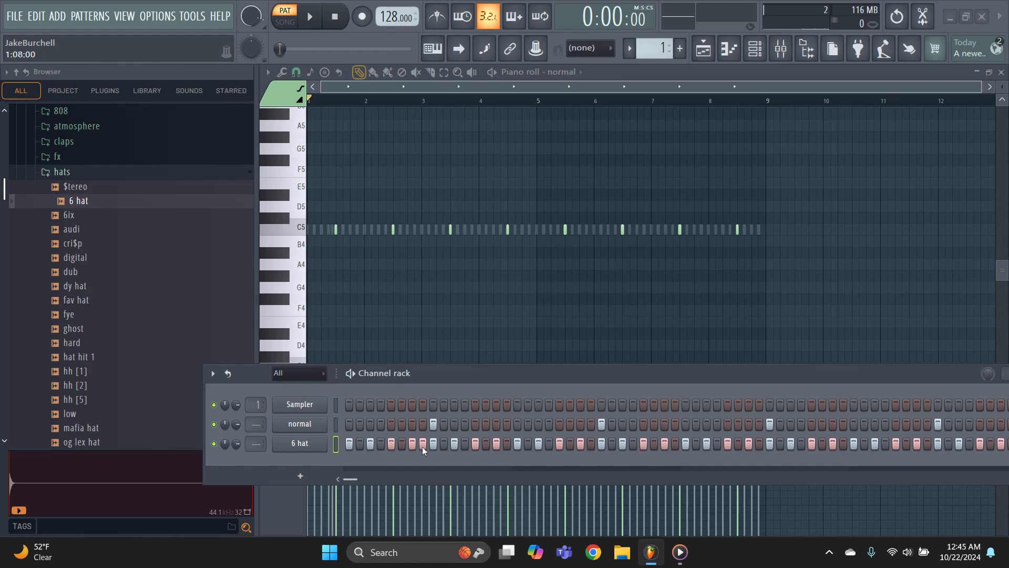
Step: Try the extra 6 hat hit on step 4 during playback, and move it back to step 6
key(space)
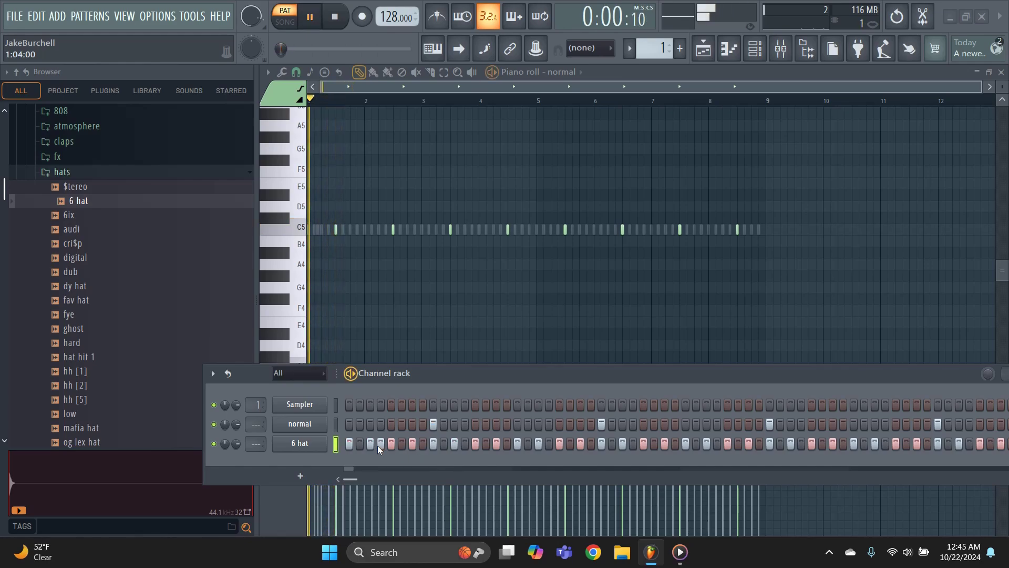
key(space)
click(379, 444)
click(379, 445)
click(399, 447)
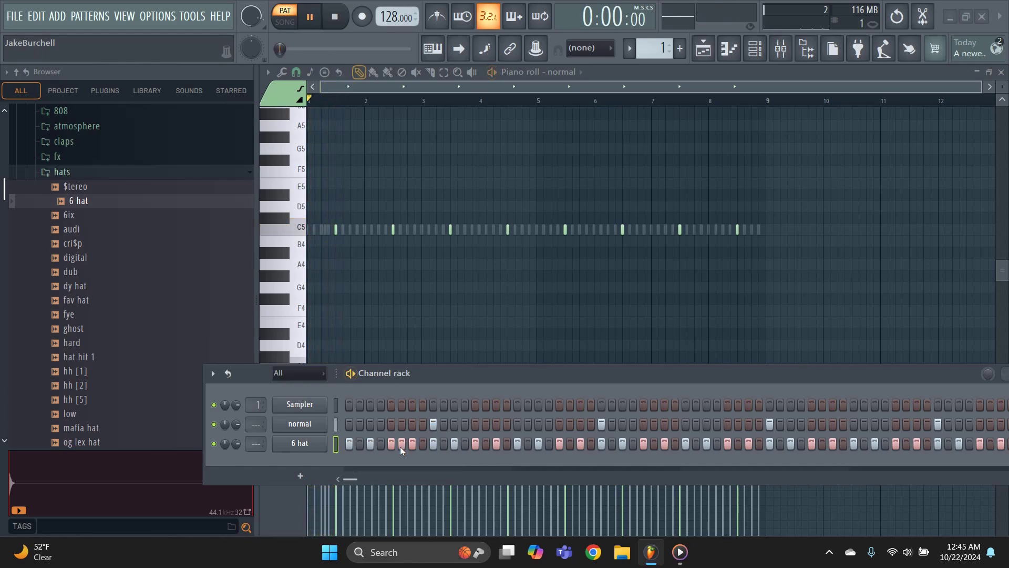
key(space)
key(space)
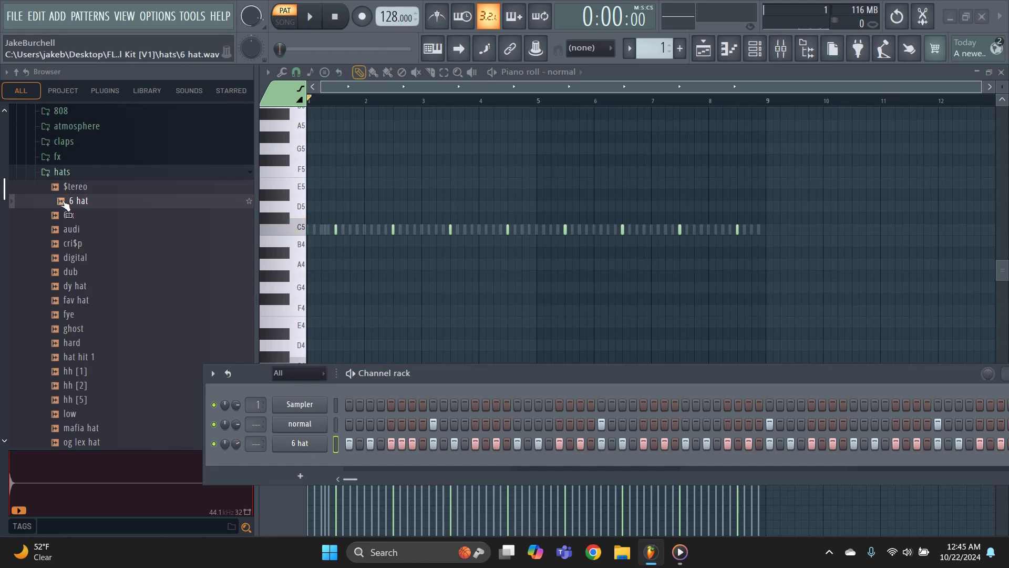
Step: Audition sounds in the kit's 808 folder, including 808 (DARK$IDE), and add the [6] sample as a new channel
click(62, 172)
scroll(67, 211, up, 3)
click(70, 200)
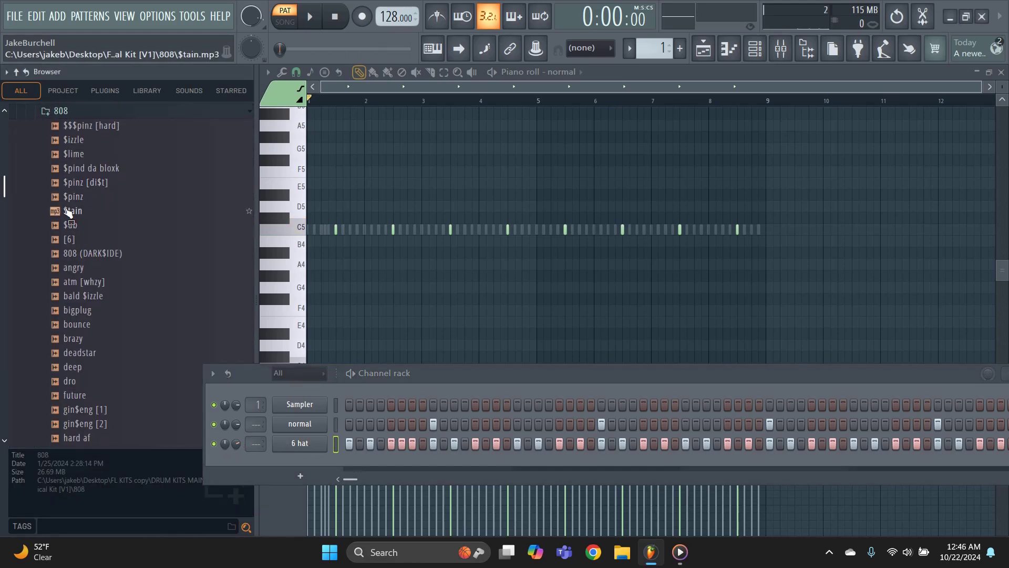
click(79, 253)
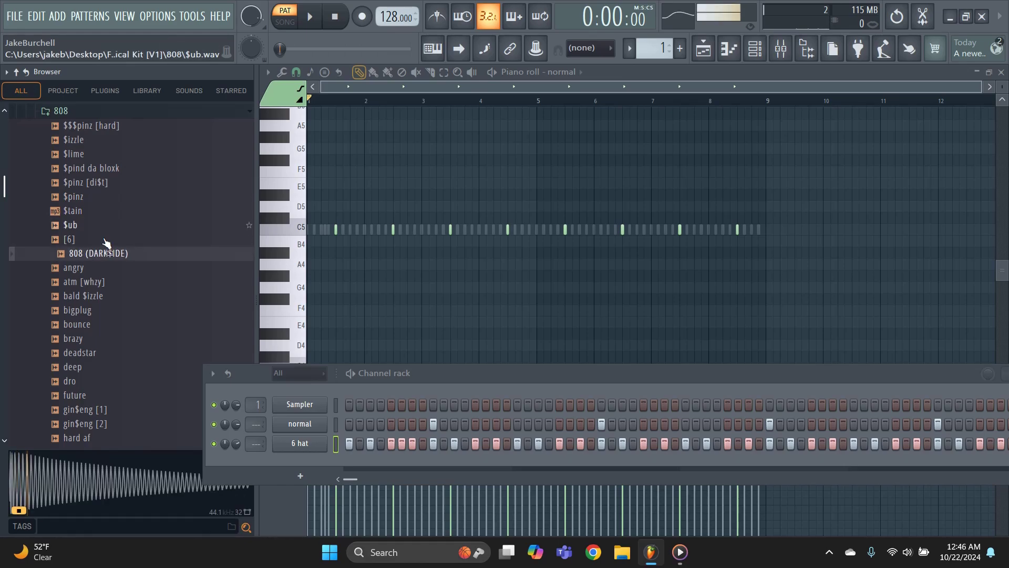
click(65, 240)
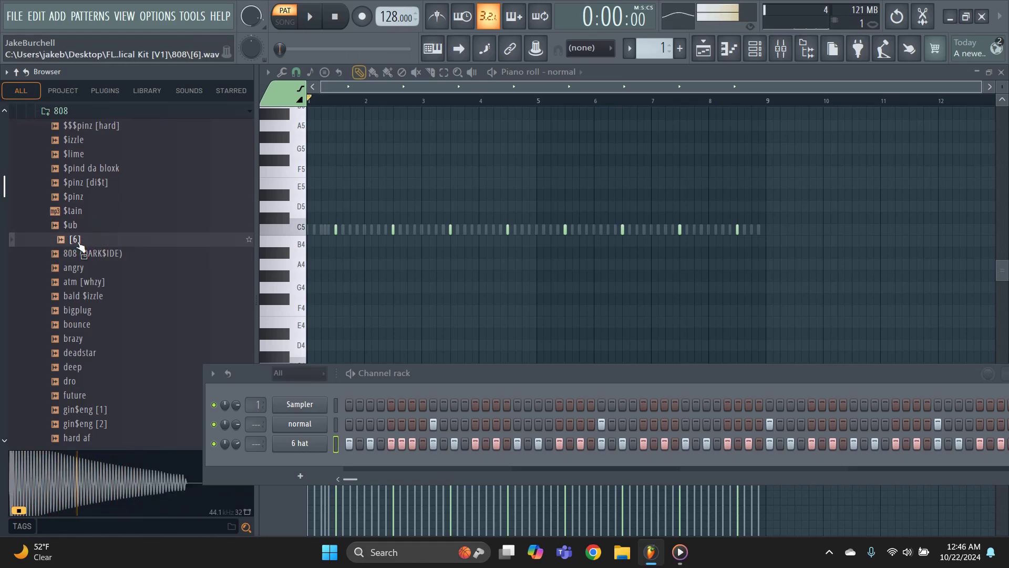
drag(78, 245, 310, 466)
Step: Open the [6] 808 sample in Edison, detect its regions, and close the audio editor and channel settings
click(299, 462)
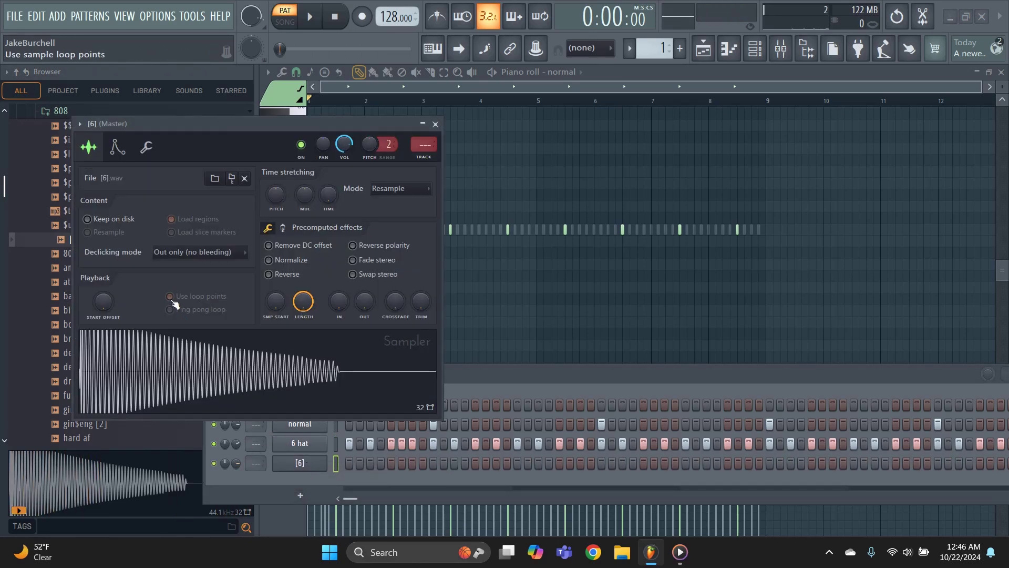
right_click(197, 336)
click(241, 391)
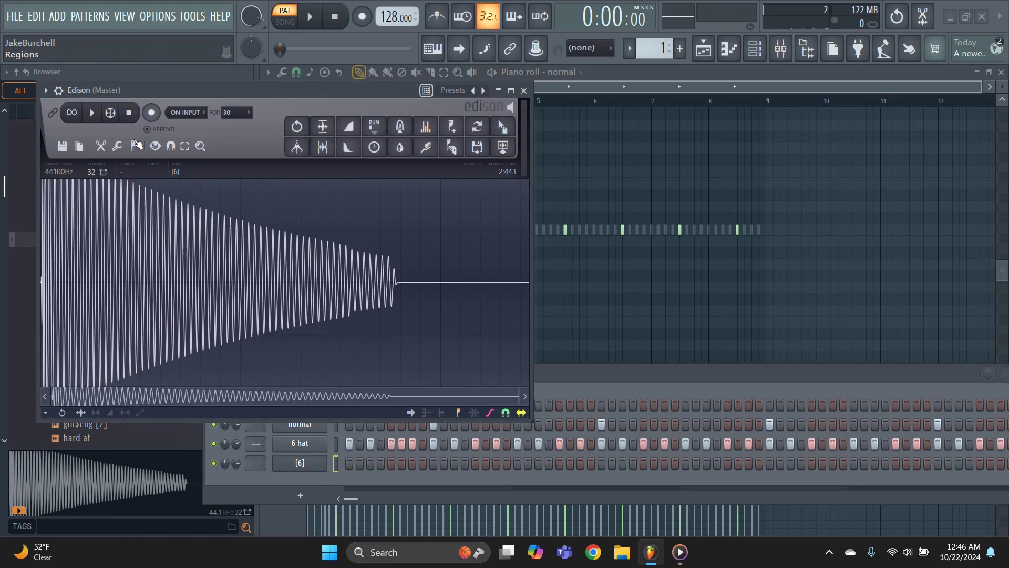
click(133, 145)
click(185, 319)
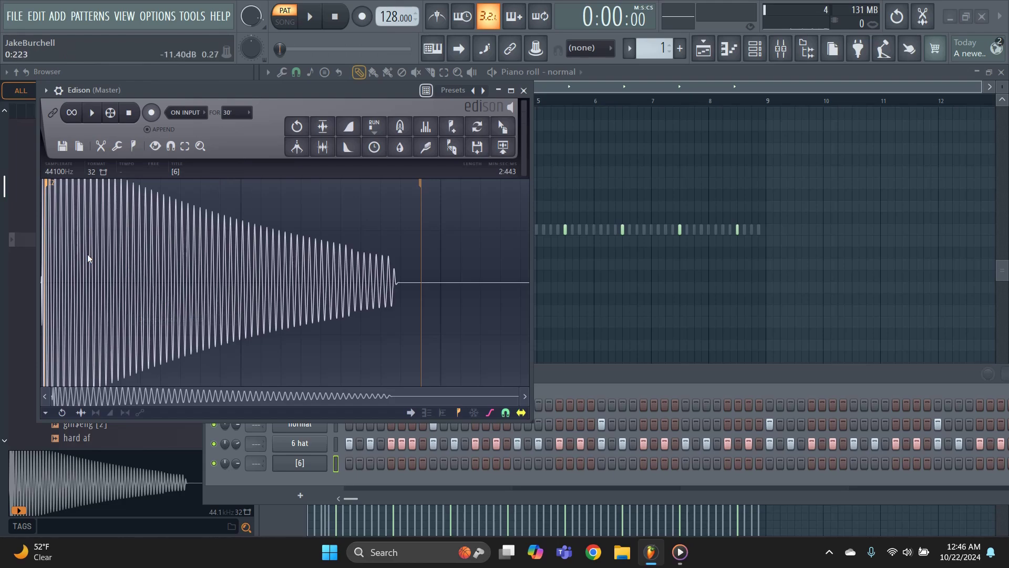
click(523, 91)
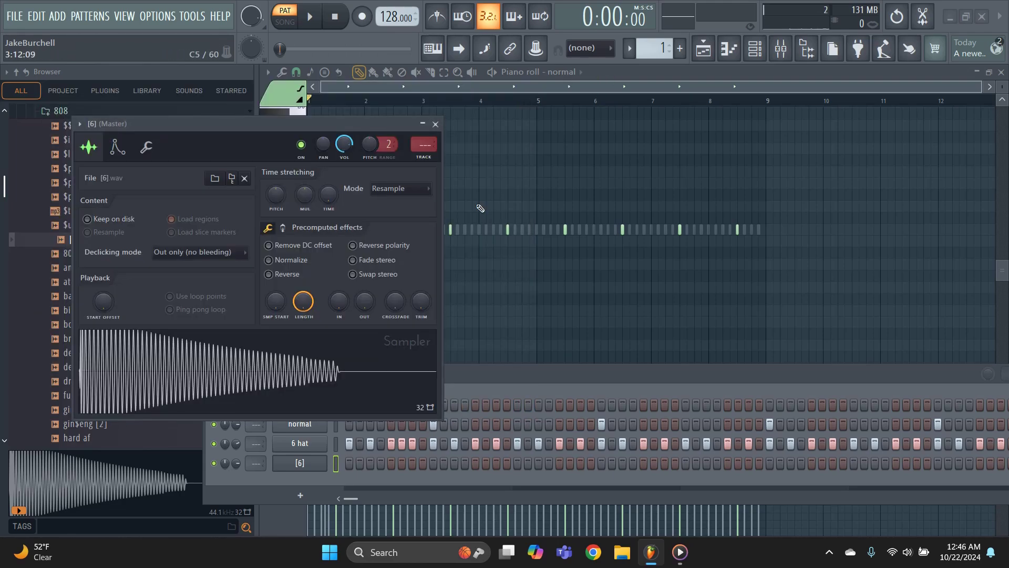
click(435, 124)
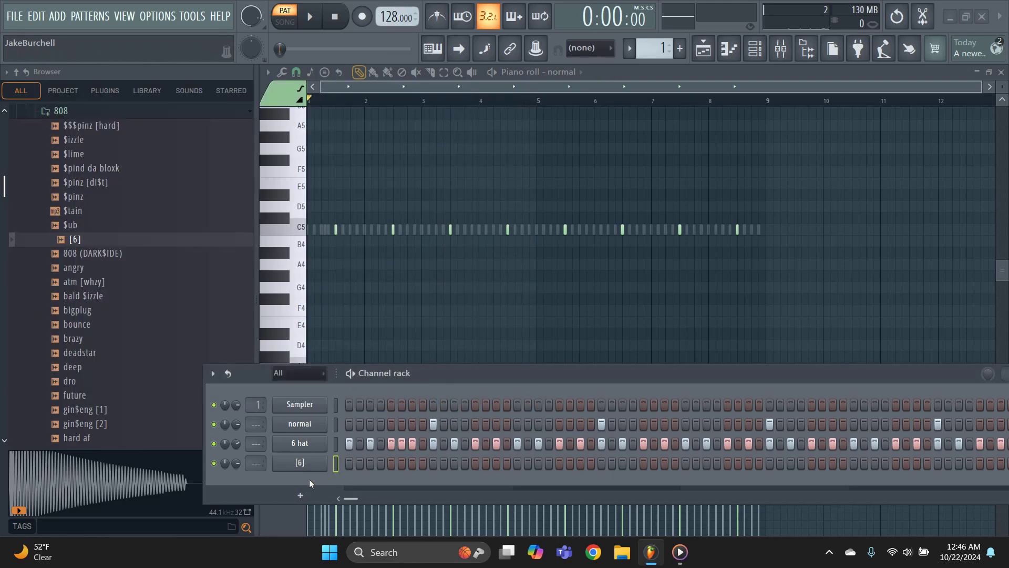
Step: Add an ElectraX channel and load the PAD - SaveTheBees patch from the Ocean Veau - ANIMVL bank
click(303, 492)
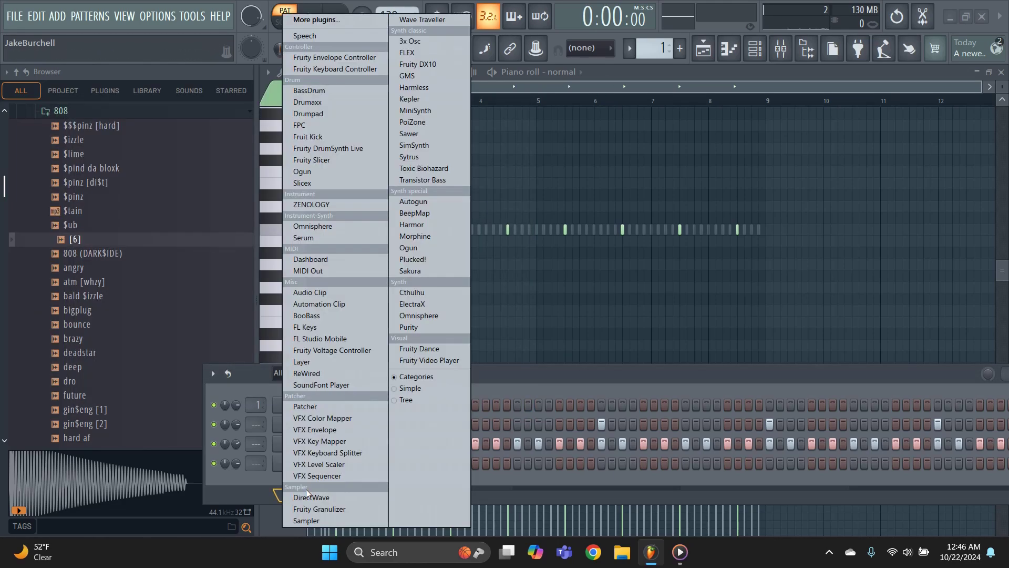
click(407, 305)
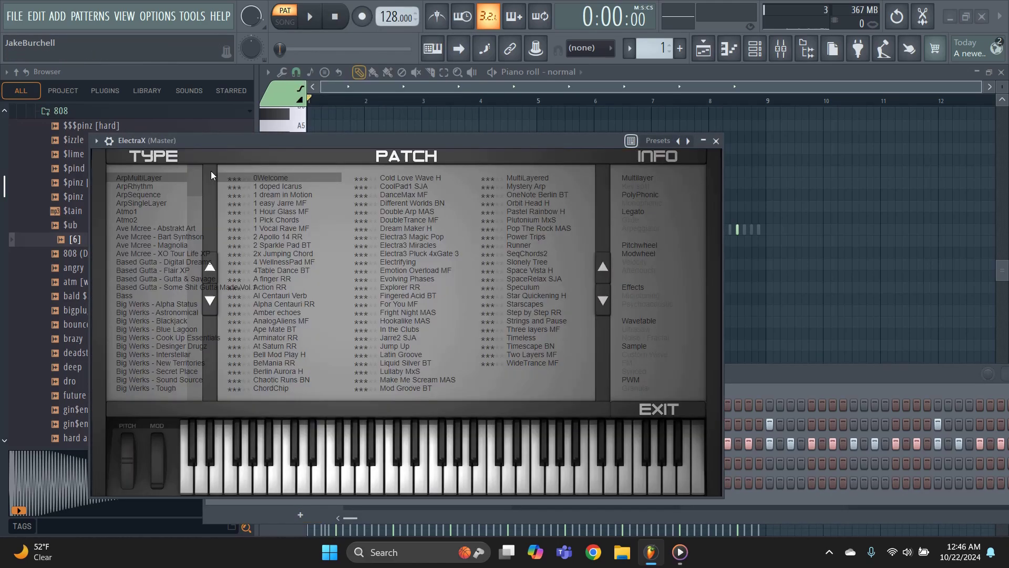
scroll(158, 263, down, 15)
click(174, 287)
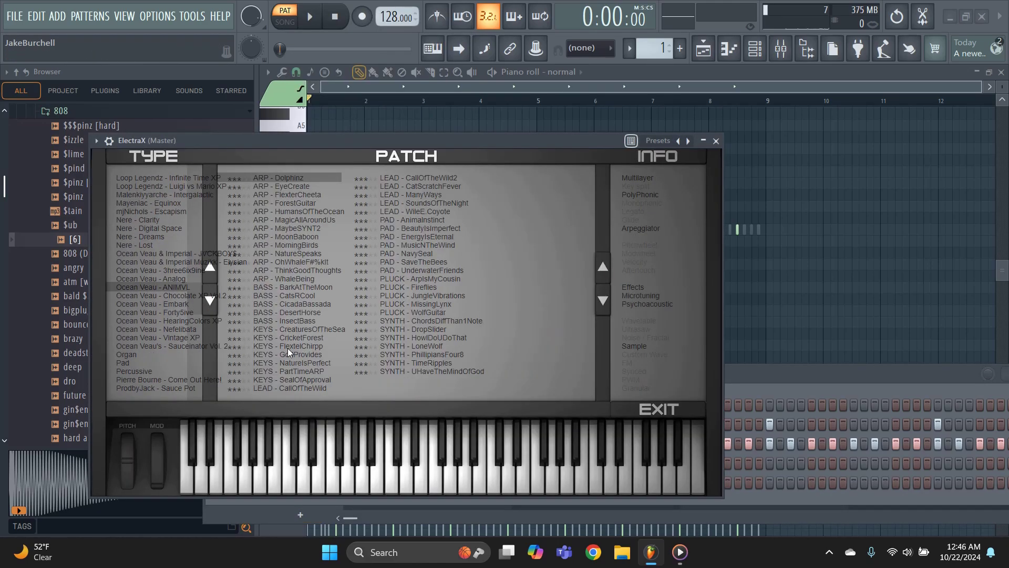
click(407, 263)
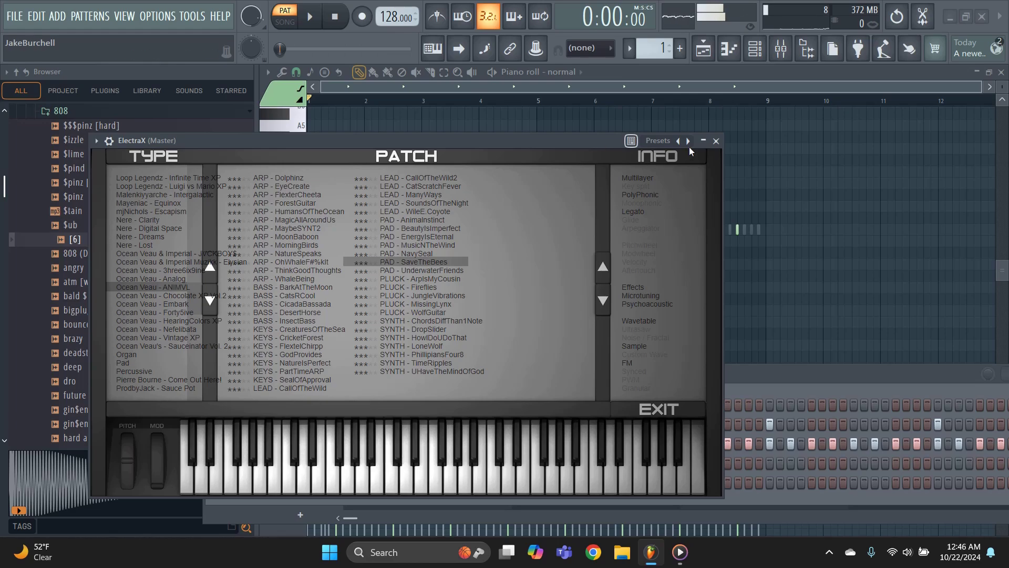
click(703, 142)
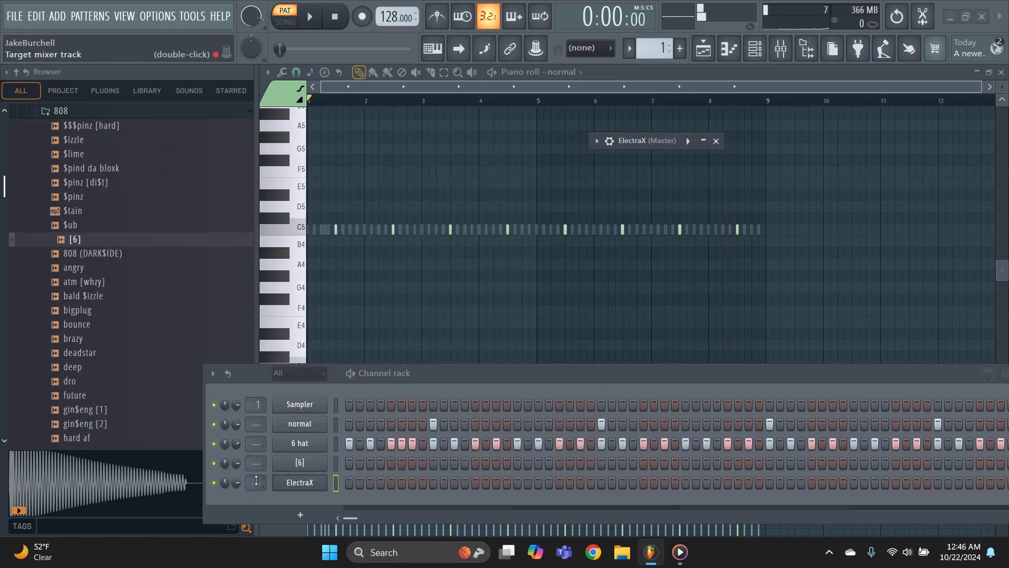
Step: Open the ElectraX piano roll and draw a half-bar F#4 note at the start of bar 1
right_click(323, 481)
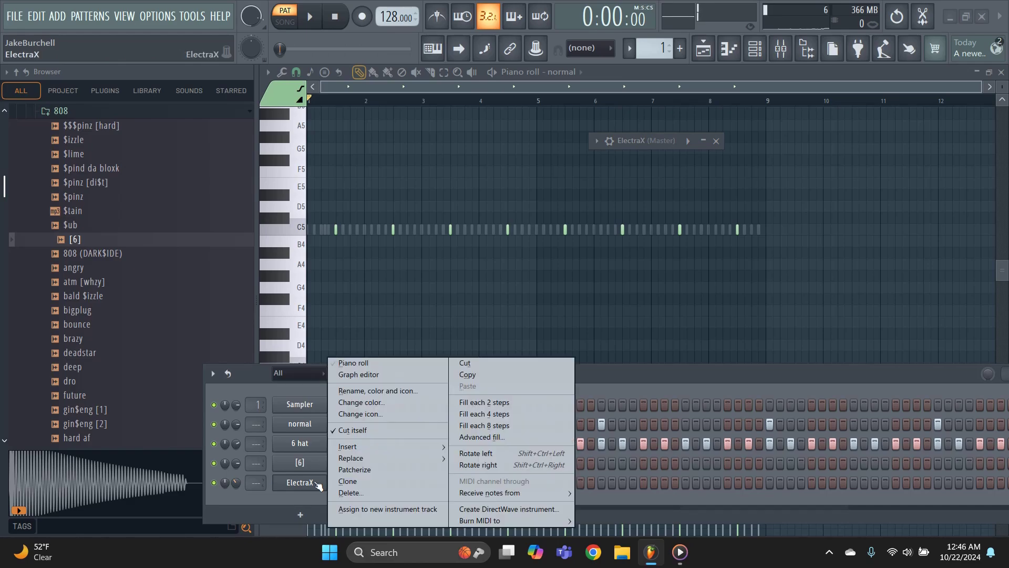
click(334, 367)
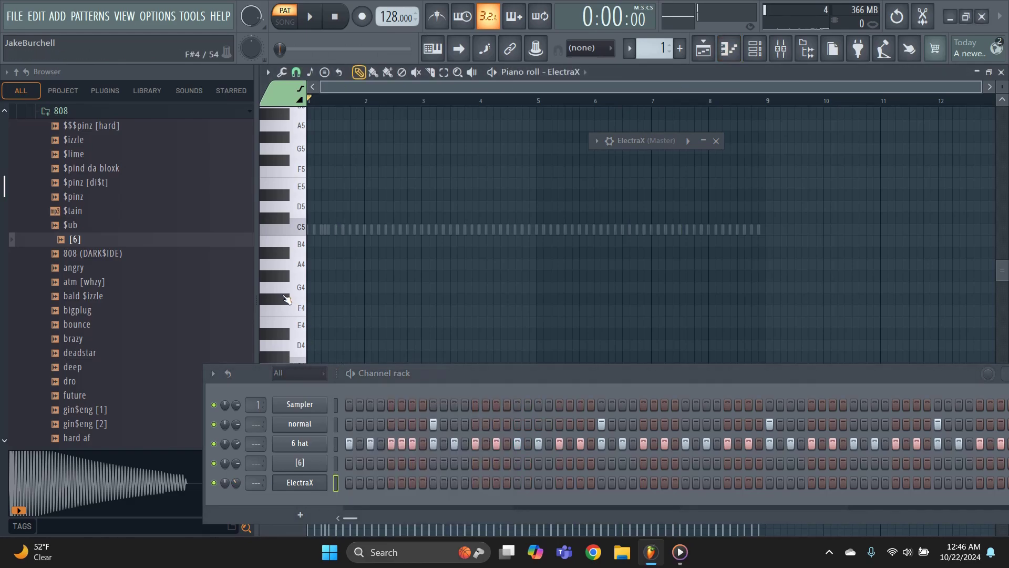
click(312, 298)
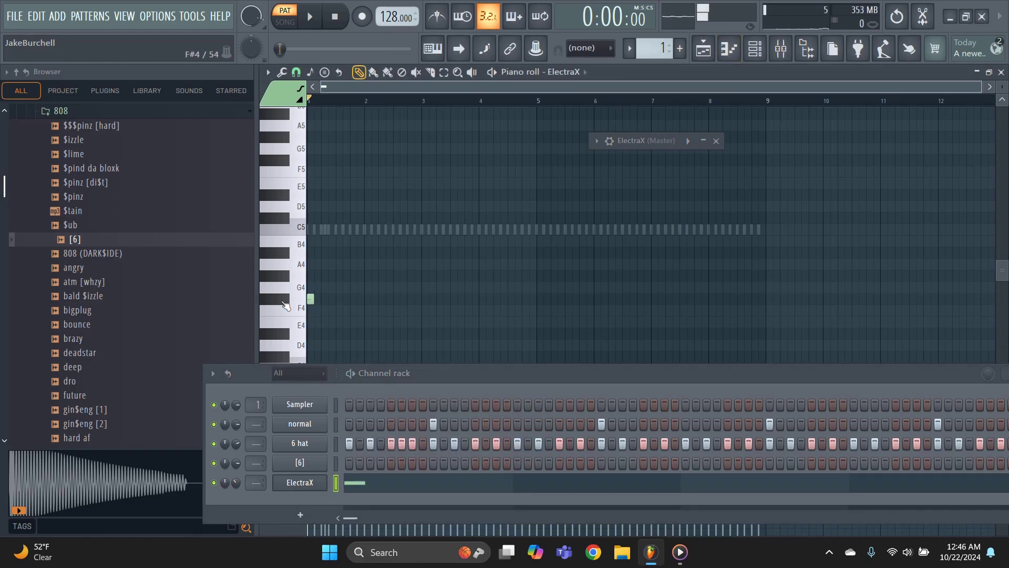
mouse_move(333, 309)
mouse_down()
mouse_move(314, 300)
mouse_move(342, 315)
mouse_up()
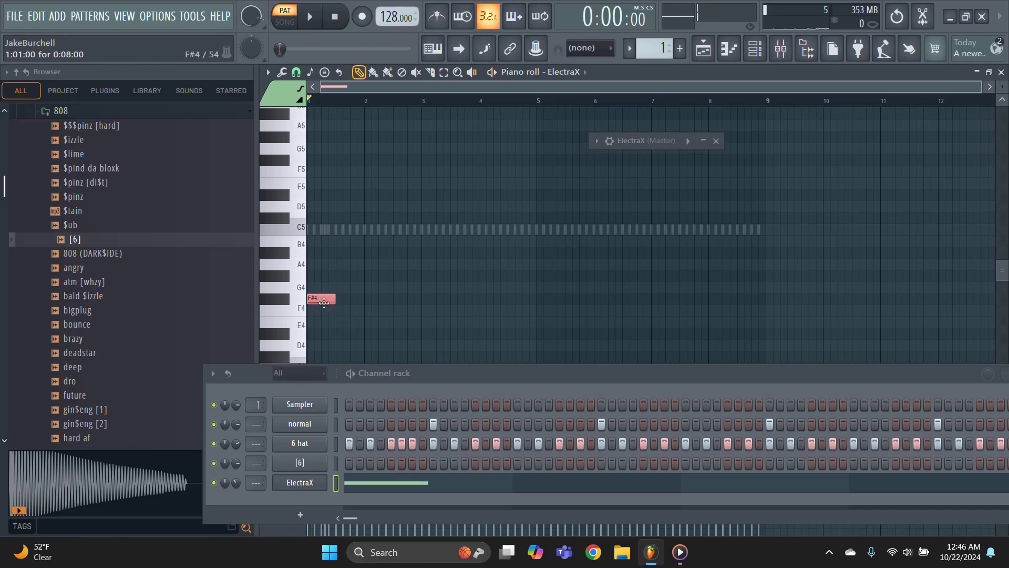
Step: Transpose the first ElectraX note to A#4 while auditioning its pitch, and deselect it
key(shift+Up)
key(shift+Up)
key(shift+Up)
key(shift+Up)
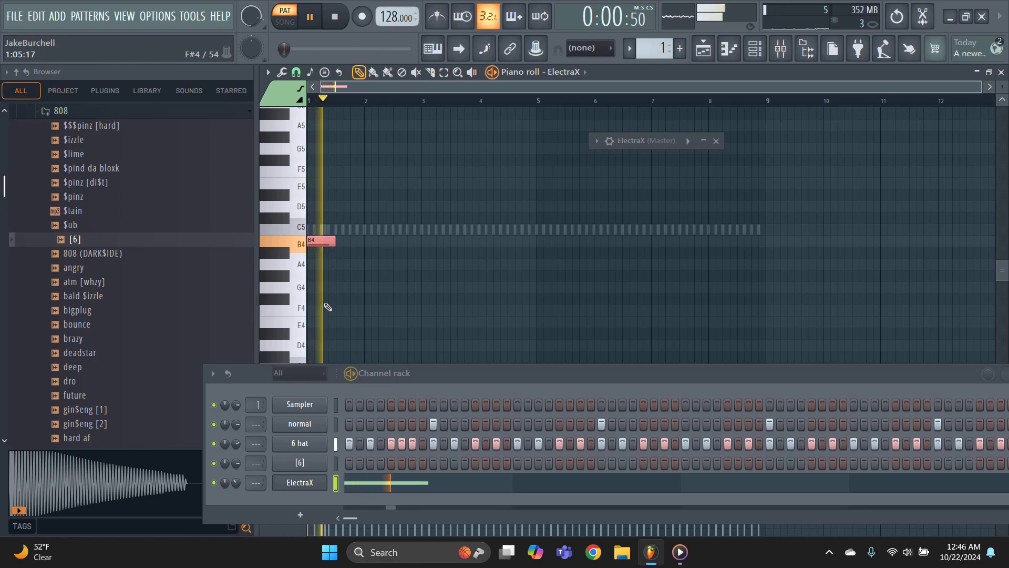
key(shift+Down)
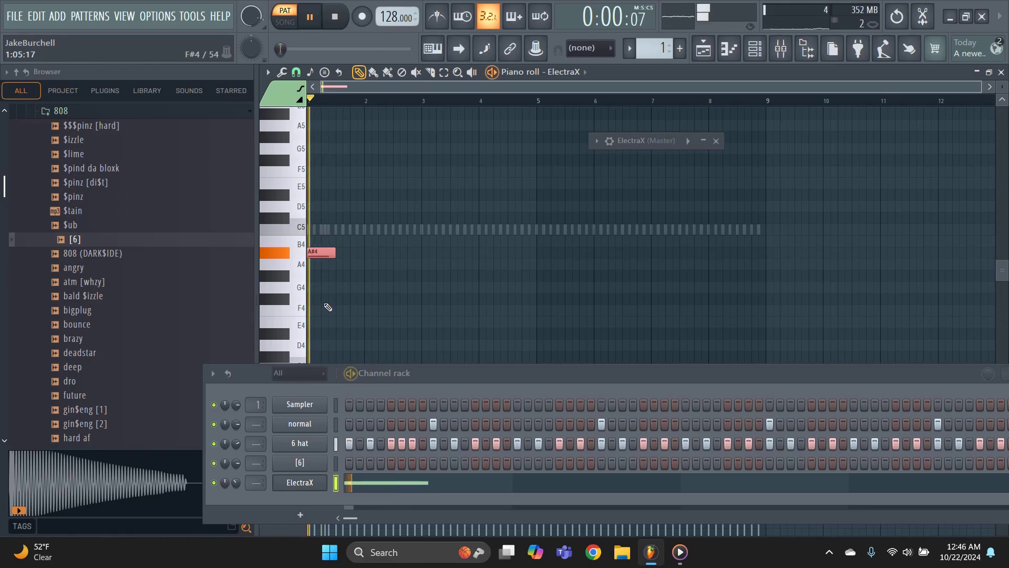
ctrl+click(344, 251)
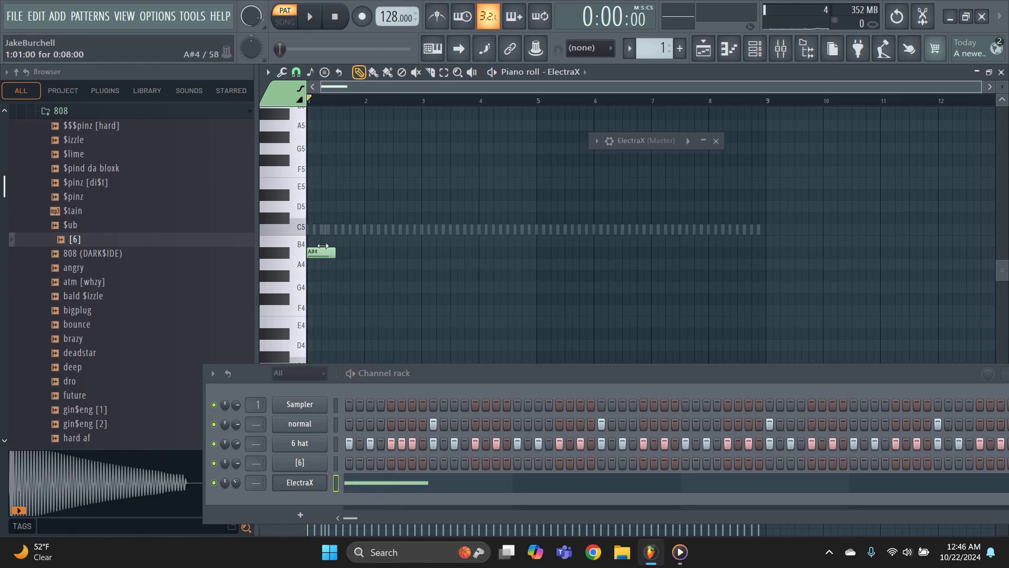
Step: Mute the normal, 6 hat and [6] channels, and load the PAD - EnergyIsEternal patch in ElectraX
scroll(325, 247, up, 5)
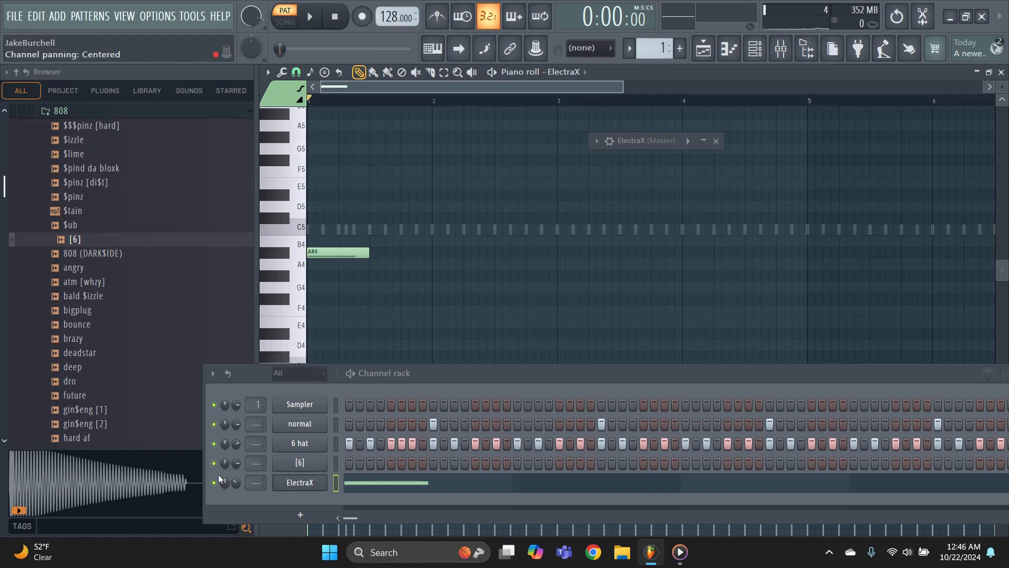
click(213, 443)
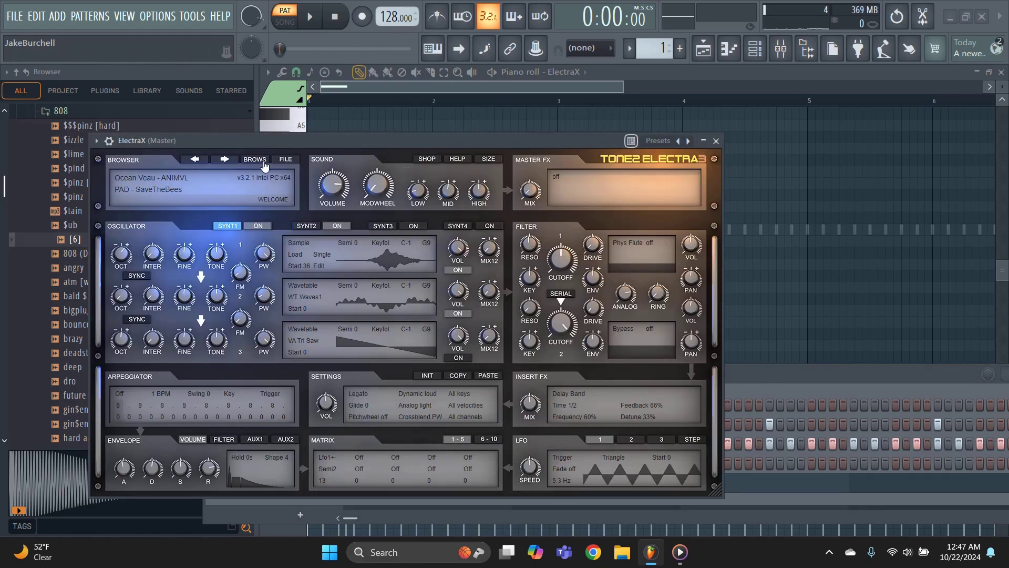
click(264, 166)
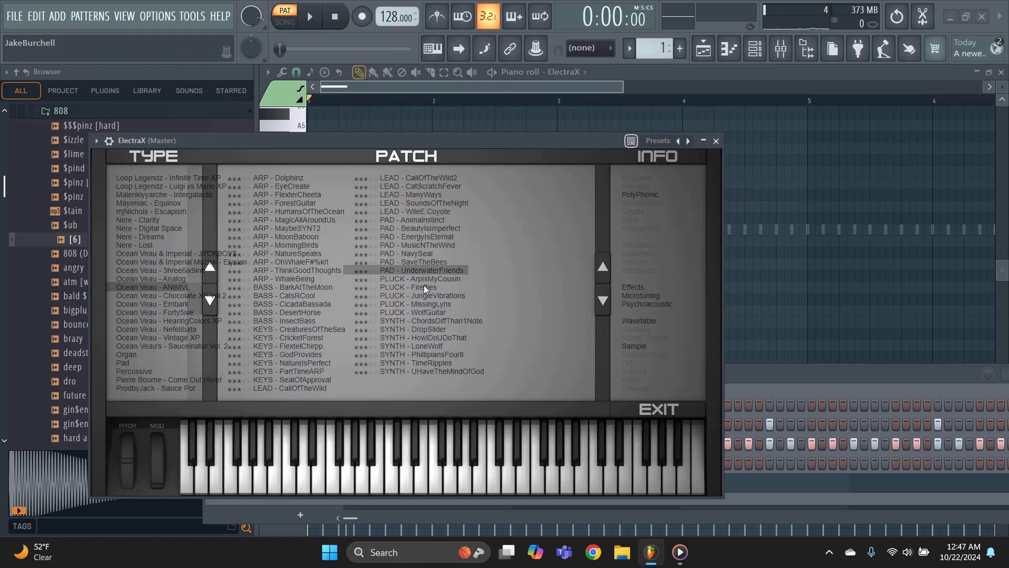
click(407, 237)
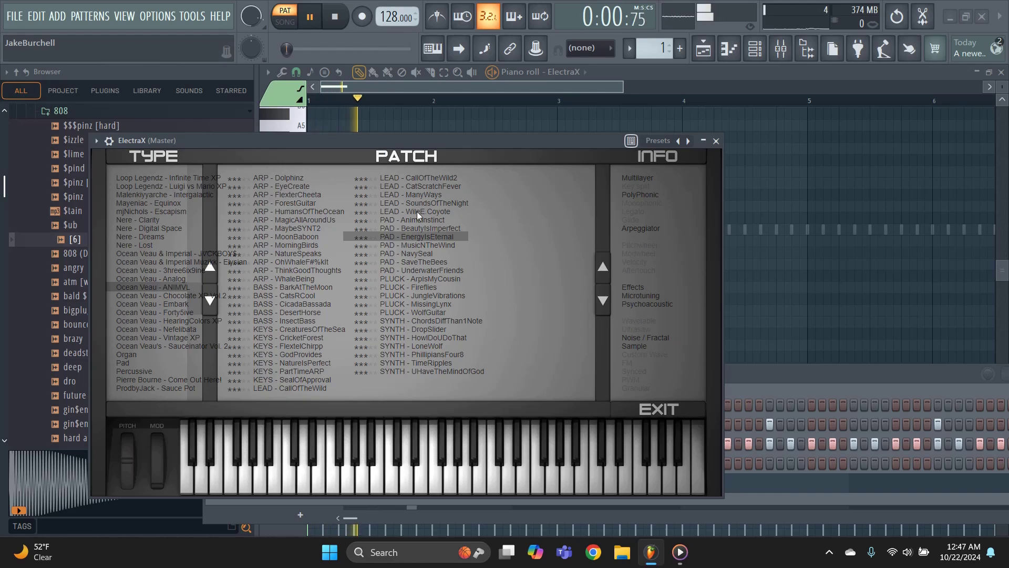
click(704, 141)
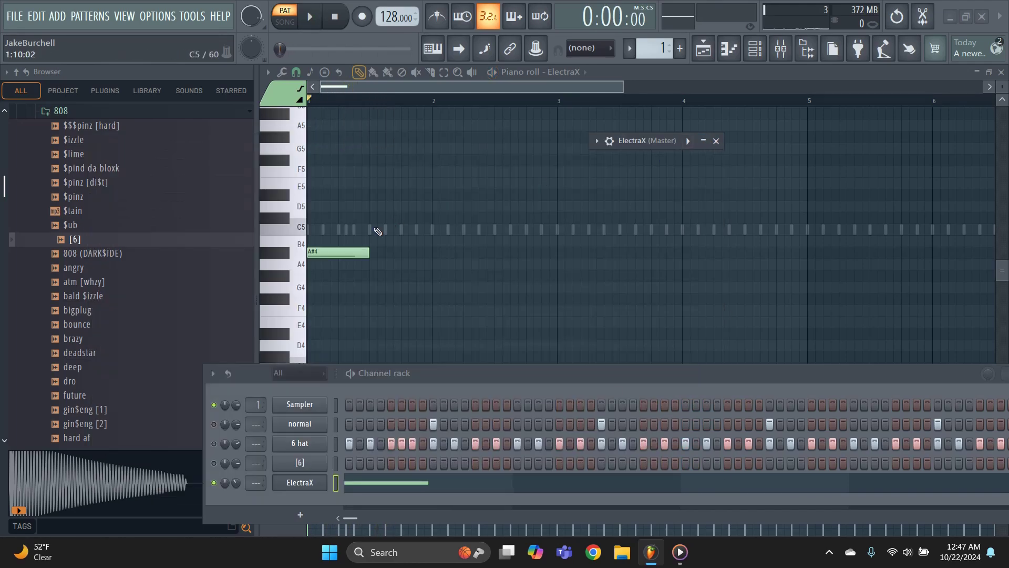
Step: Try an A4 in the second half of bar 1, replace it with a half-bar G4, and audition the notes
click(375, 264)
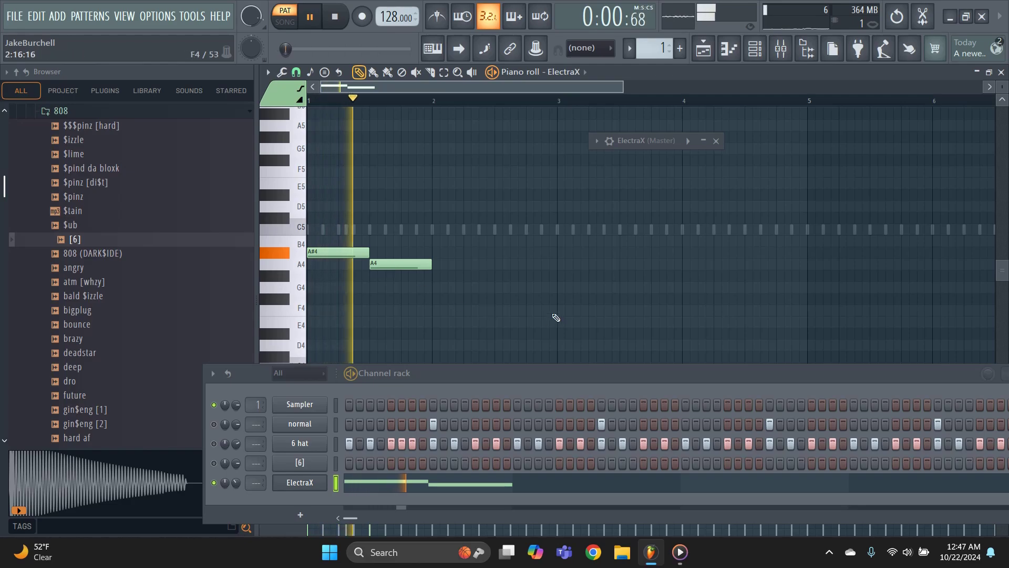
right_click(424, 264)
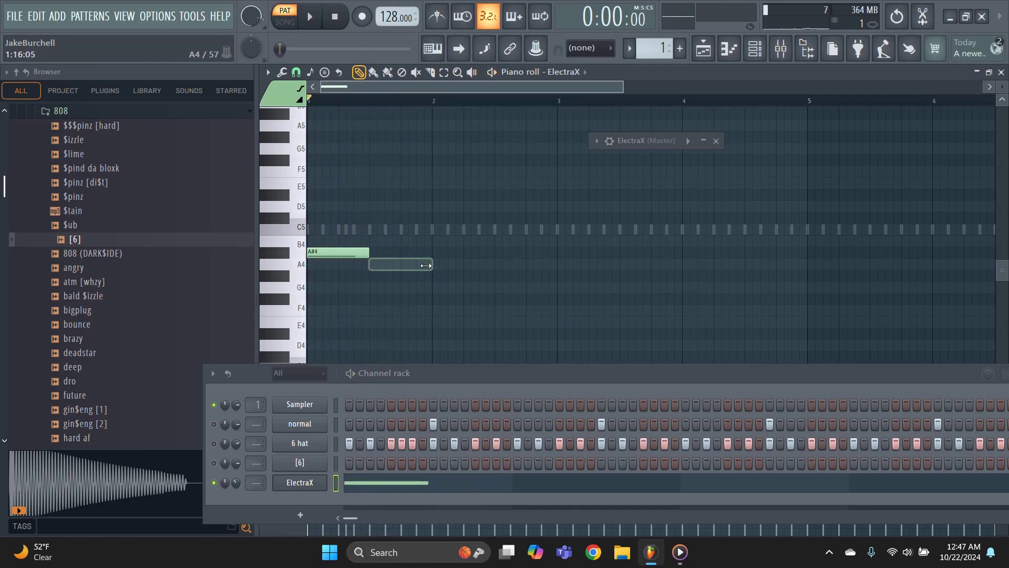
click(374, 288)
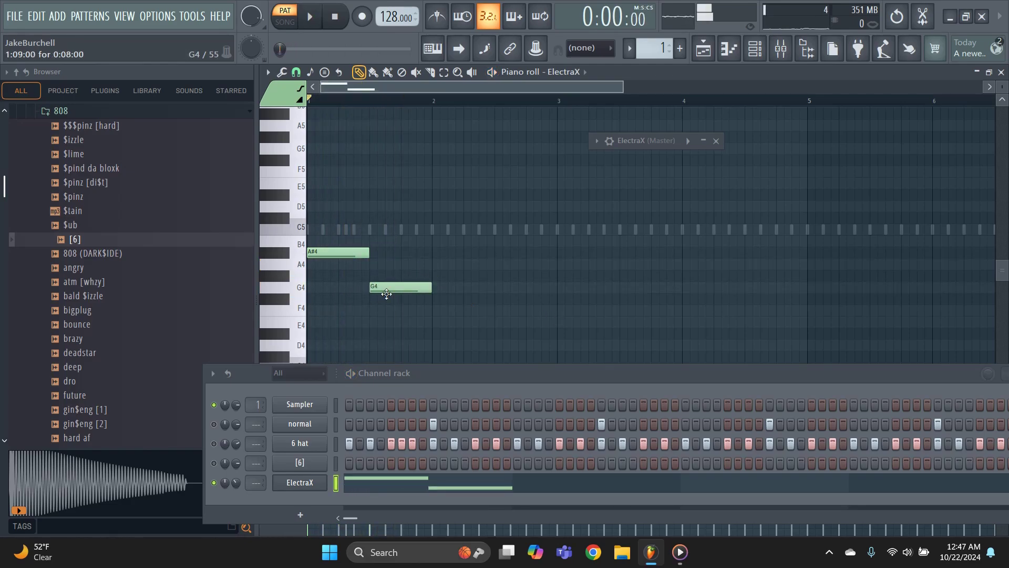
key(space)
key(space)
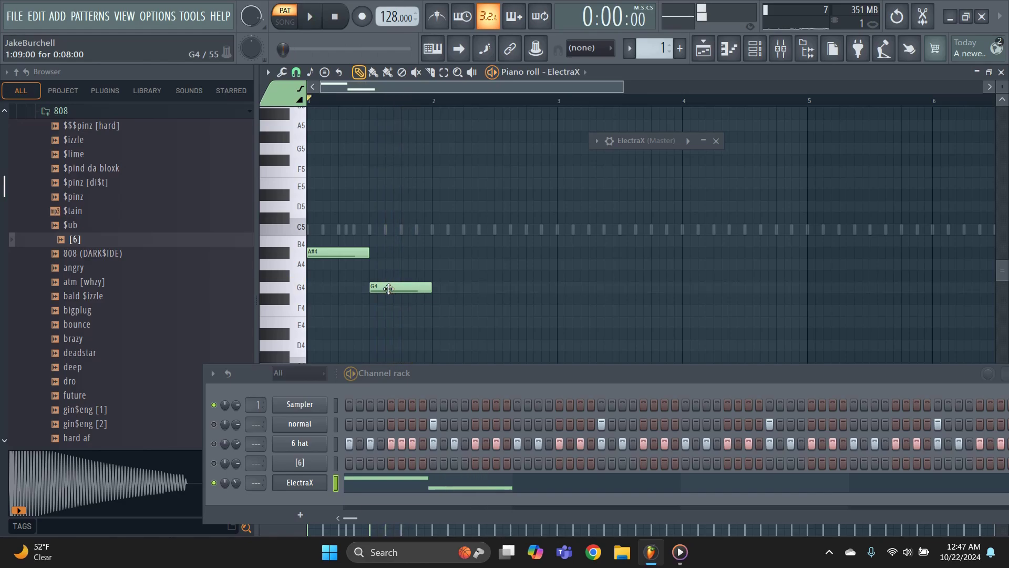
click(434, 299)
right_click(435, 299)
key(space)
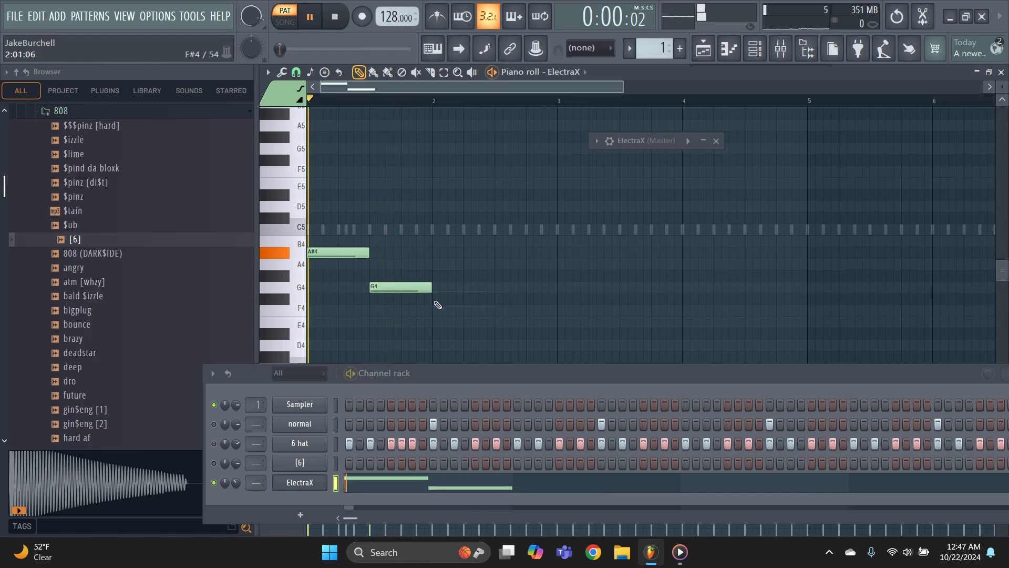
key(space)
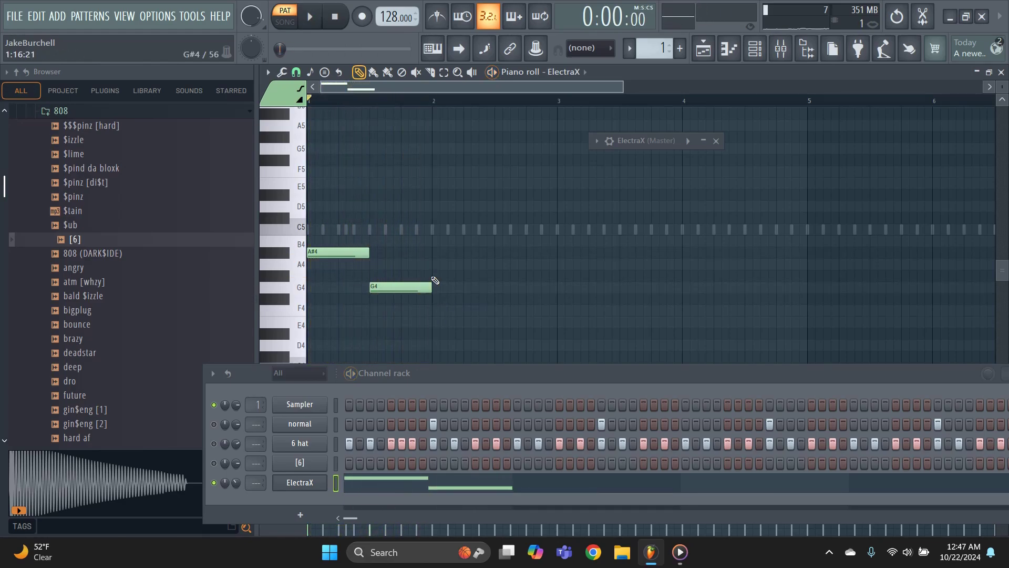
click(436, 277)
right_click(446, 279)
click(433, 265)
right_click(436, 269)
key(space)
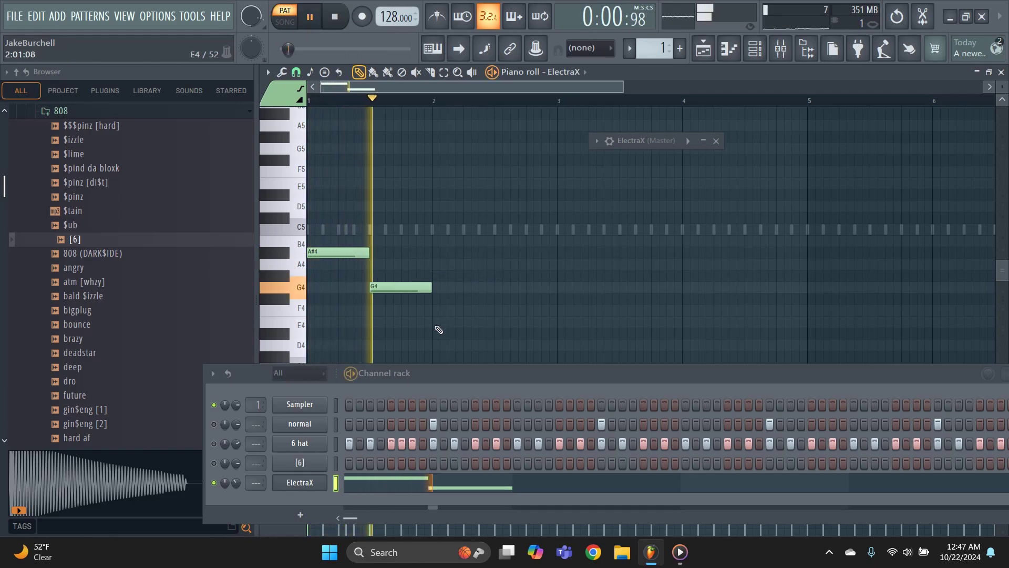
key(space)
Step: Draw a G#4 note at the start of bar 2, extend it to a full bar, and play the melody
click(444, 276)
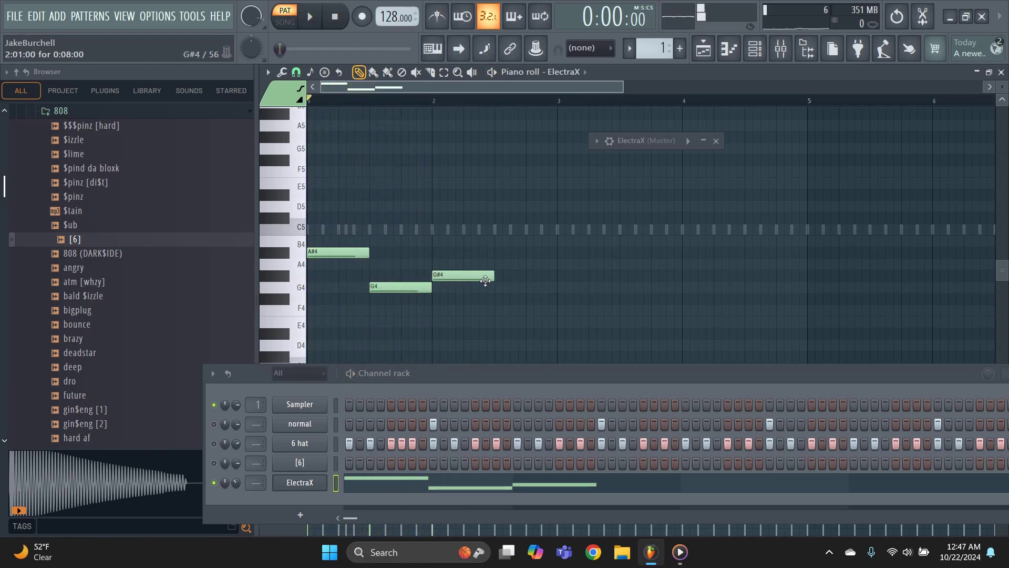
drag(488, 279, 540, 289)
key(space)
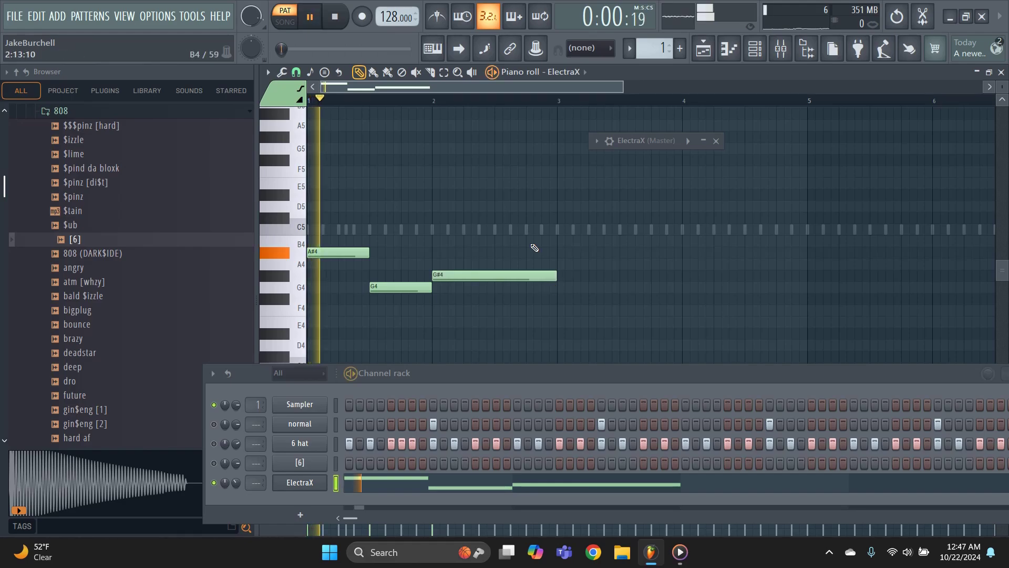
scroll(479, 210, down, 2)
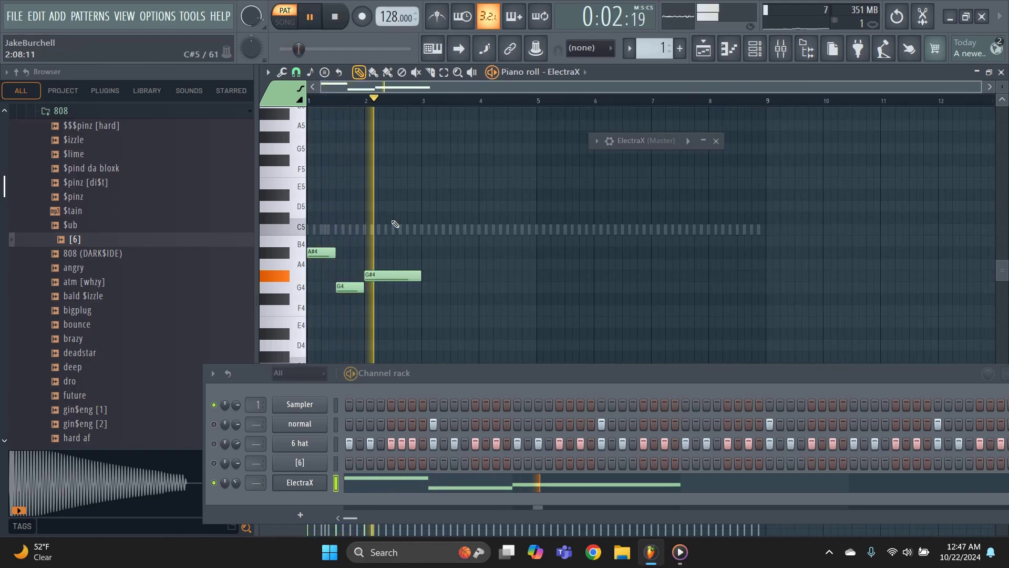
key(space)
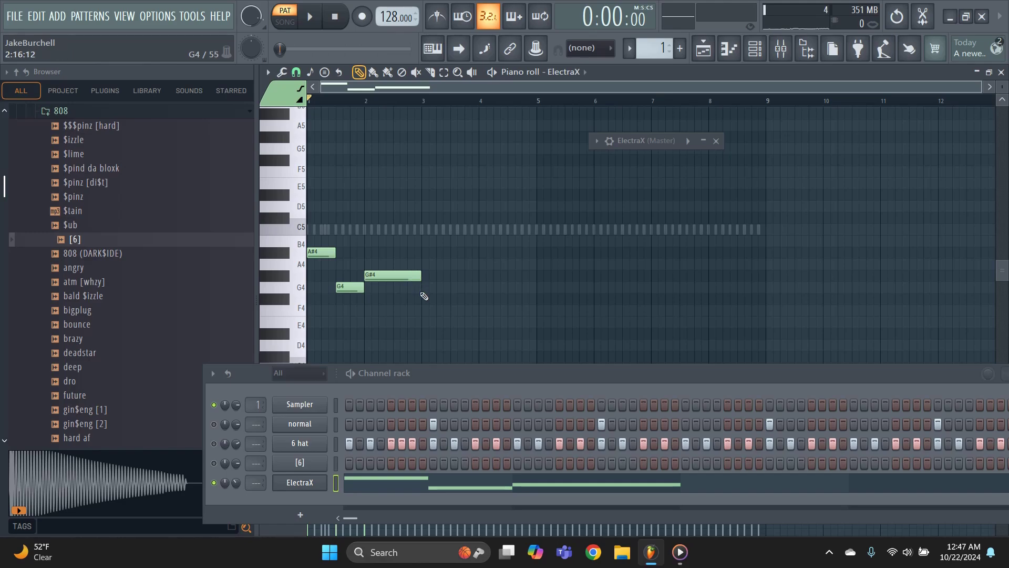
Step: Transpose the bar 2 note up a semitone to A4 and play the melody back
click(406, 277)
key(Up)
key(space)
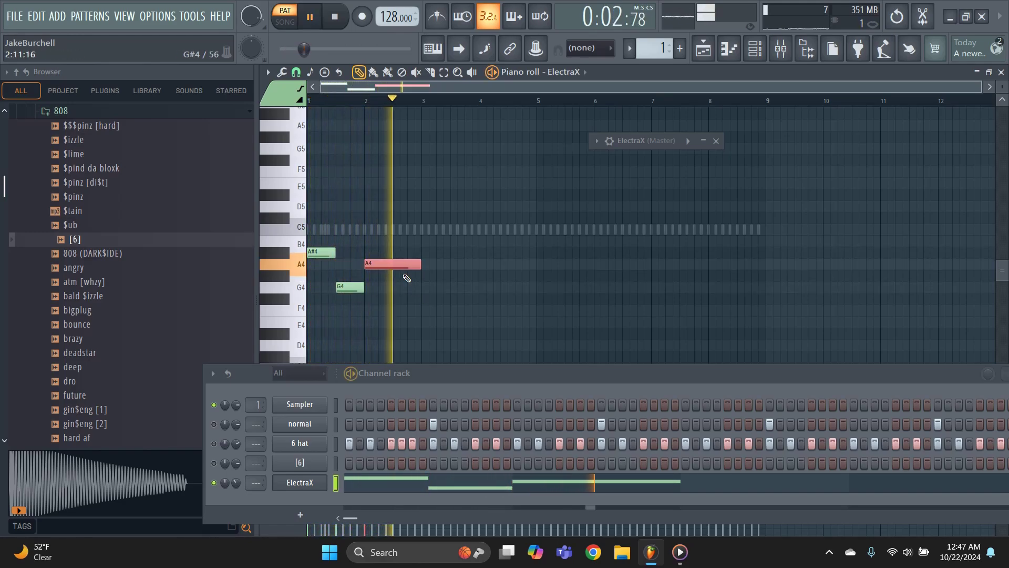
key(space)
drag(419, 314, 311, 215)
key(ctrl+b)
ctrl+click(449, 241)
right_click(445, 251)
right_click(463, 287)
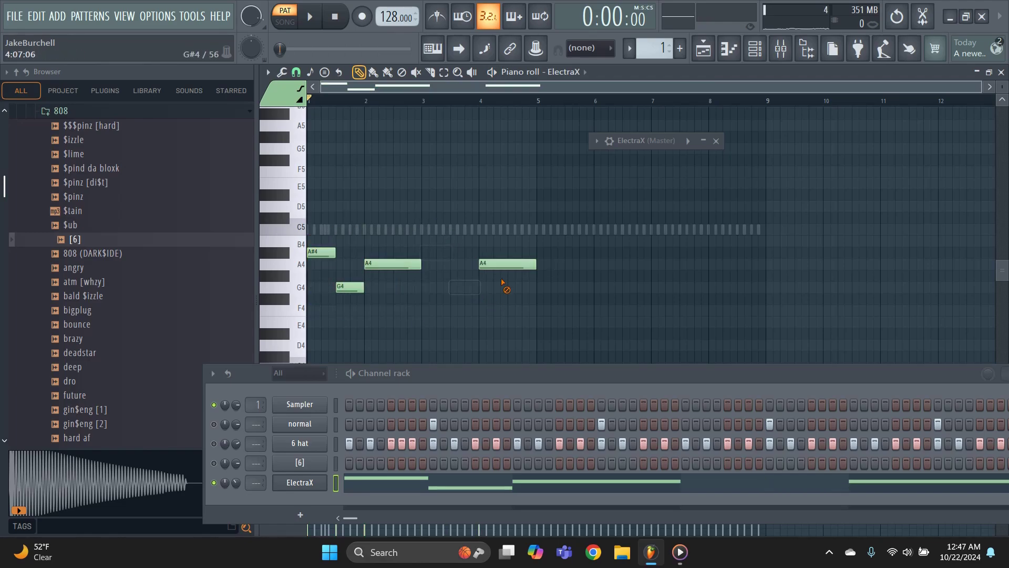
right_click(502, 265)
Step: Duplicate the one-bar A4 note into bars 3 and 4, and lower the ElectraX channel volume during playback
drag(470, 316, 373, 225)
key(ctrl+b)
key(ctrl+b)
key(space)
ctrl+click(419, 233)
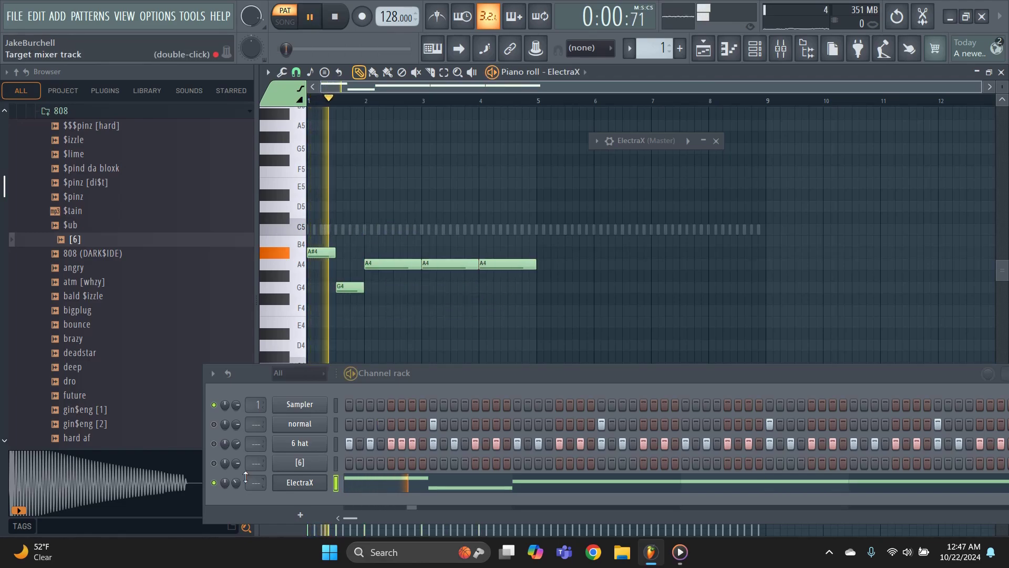
drag(236, 481, 237, 499)
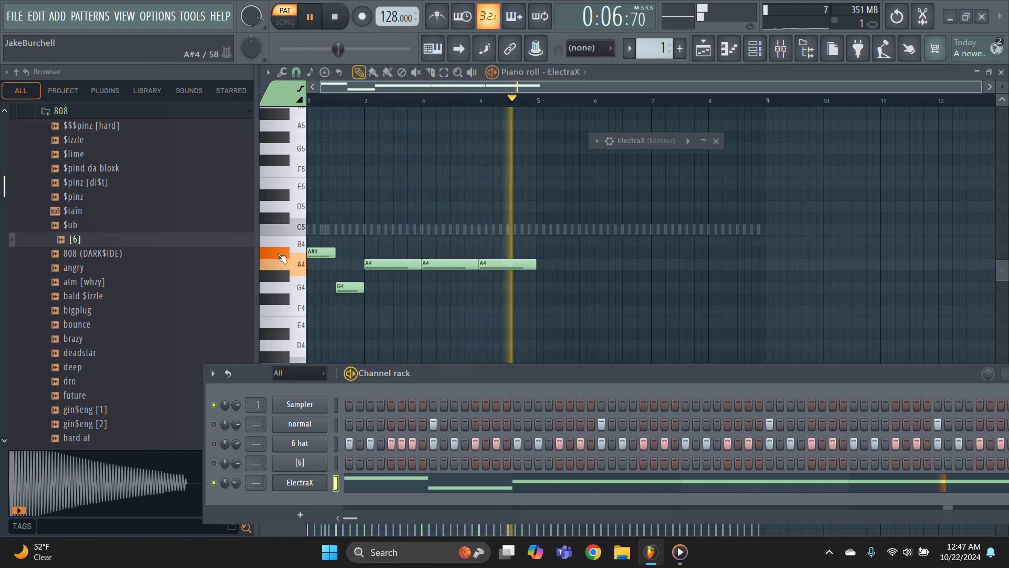
key(space)
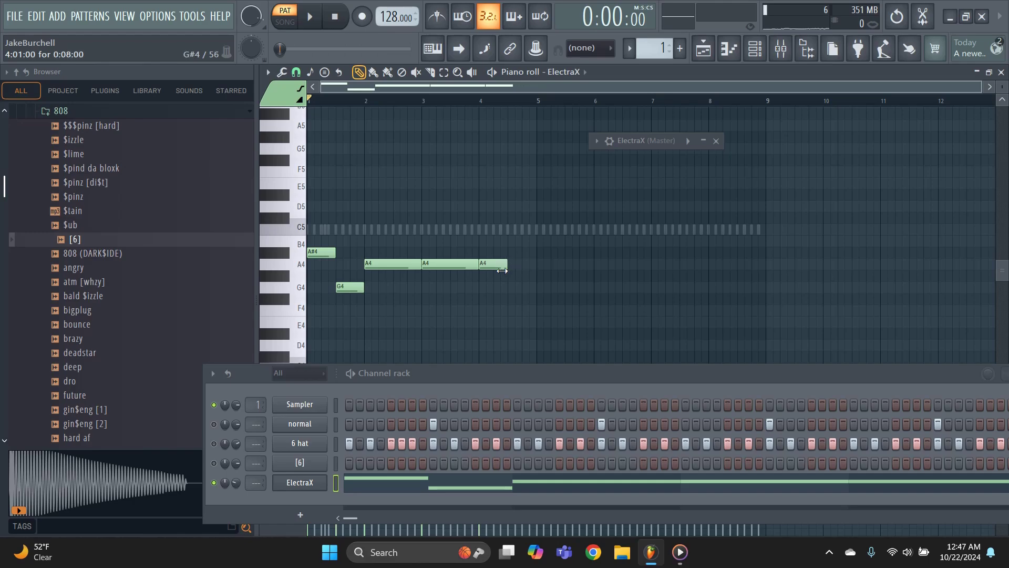
Step: Shorten the bar 4 A4 to half a bar, add a half-bar G4 after it, and play the melody
click(512, 287)
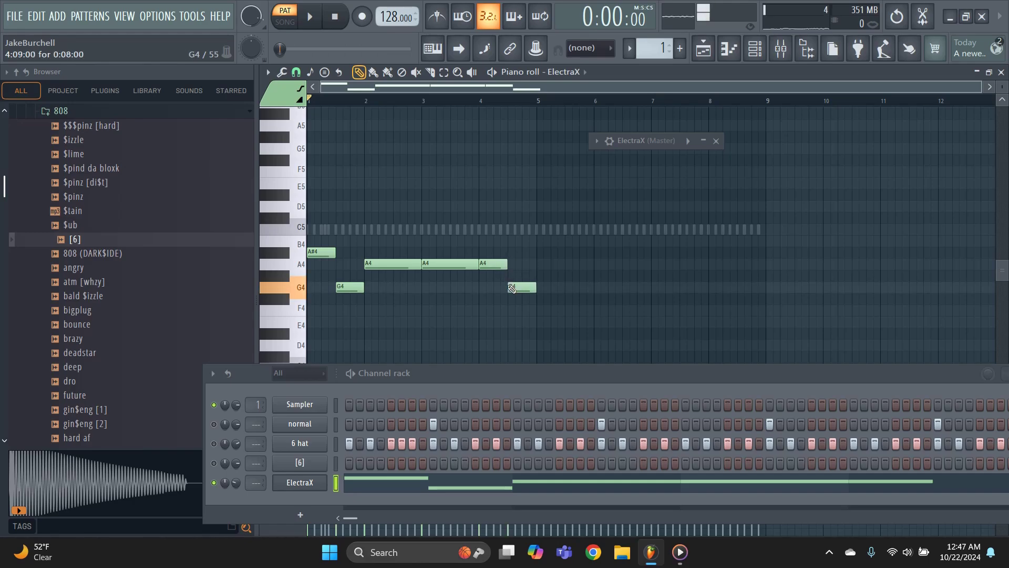
key(space)
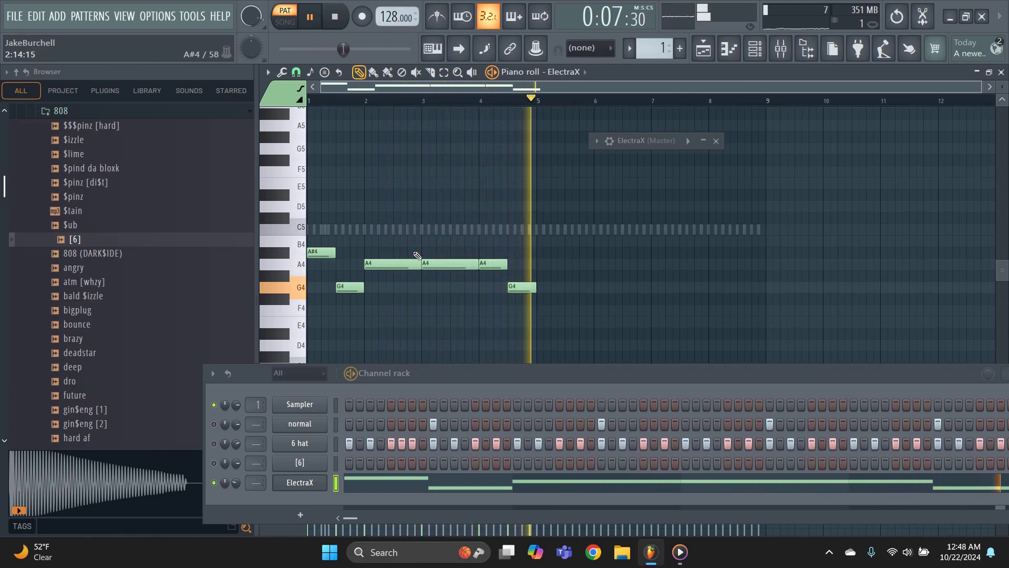
key(space)
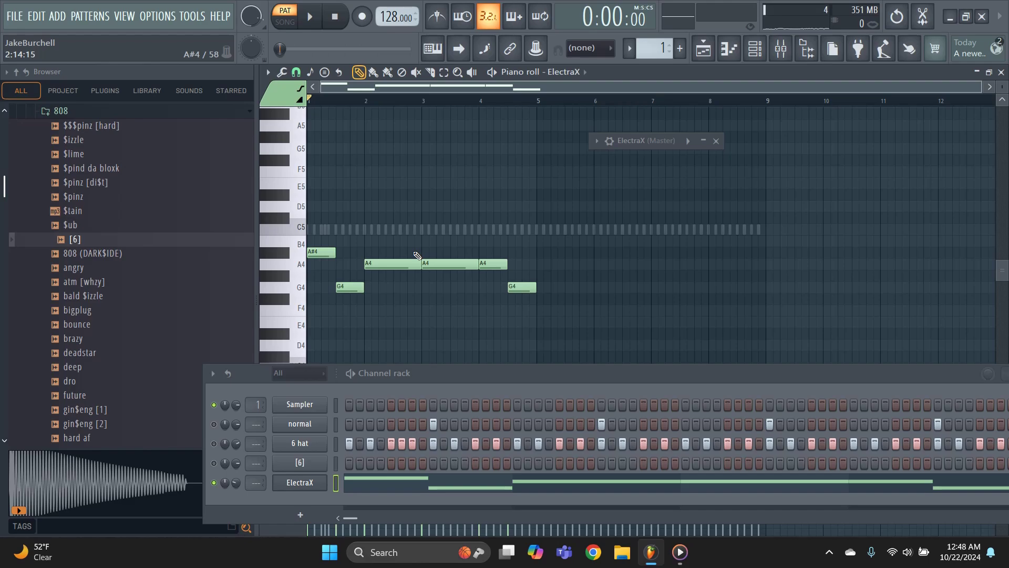
Step: Duplicate the whole four-bar ElectraX melody into bars 5 to 8 and deselect the copied notes
drag(561, 317, 316, 178)
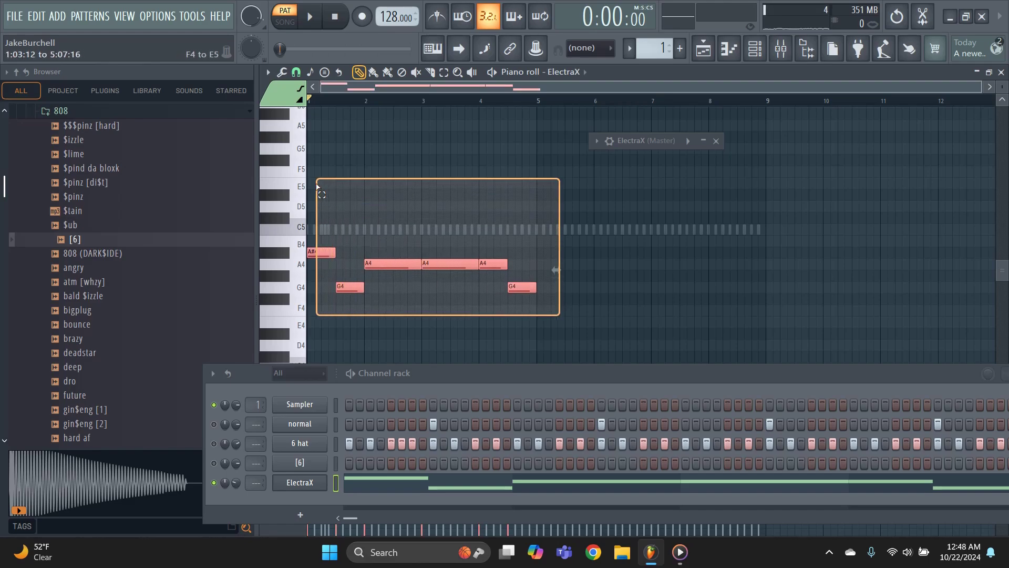
key(ctrl+b)
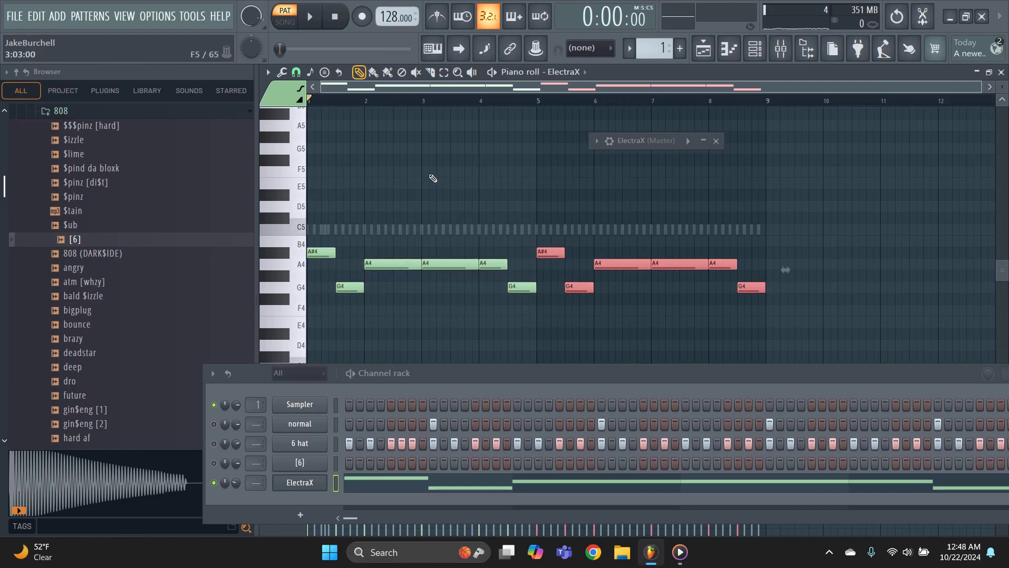
key(ctrl+d)
Step: Place an 808 hit on the first step of the [6] channel and unmute that channel
click(321, 462)
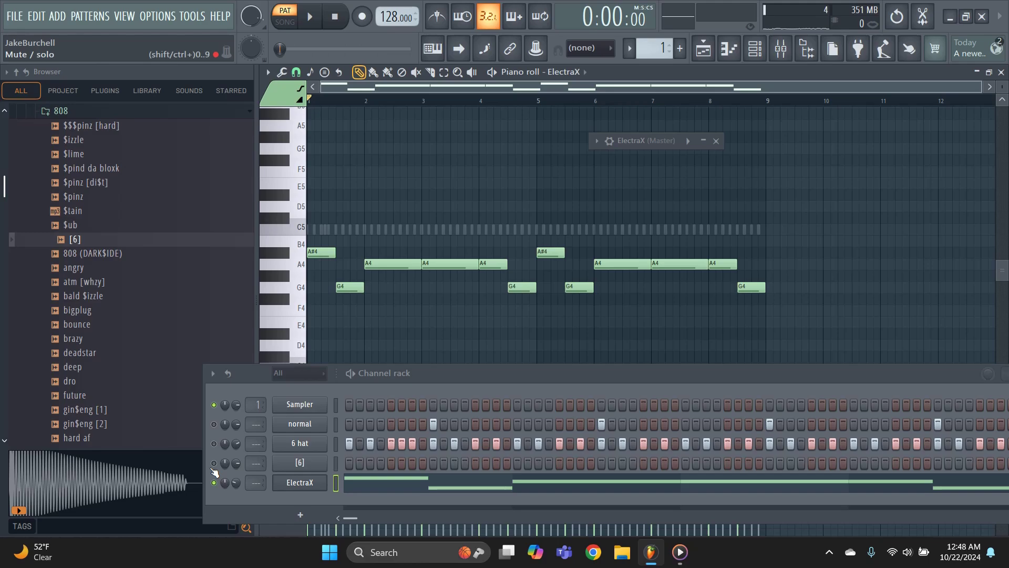
click(349, 463)
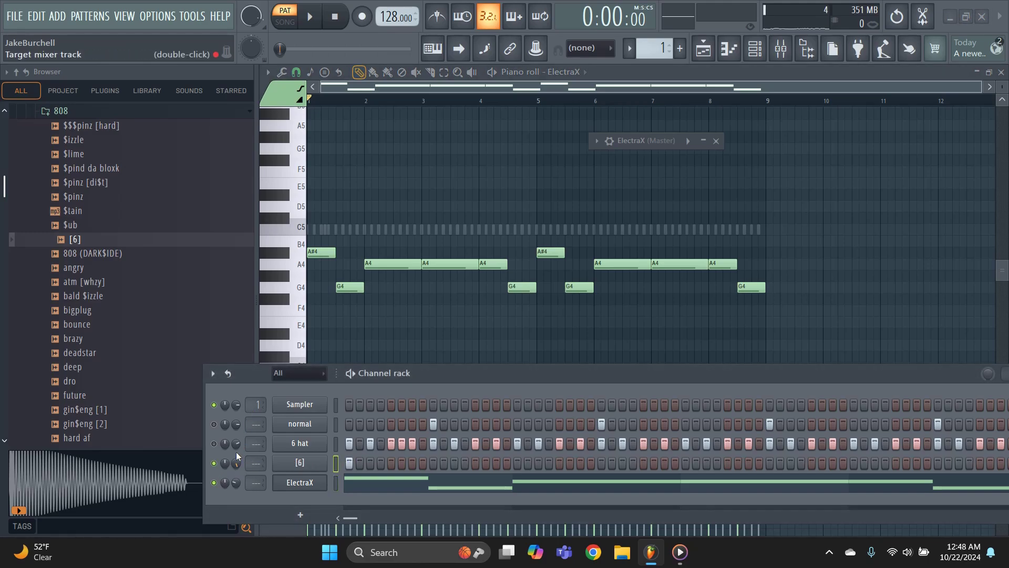
Step: Remove Edison from the Master mixer track's first effect slot and load Fruity Soft Clipper there
click(781, 48)
click(871, 112)
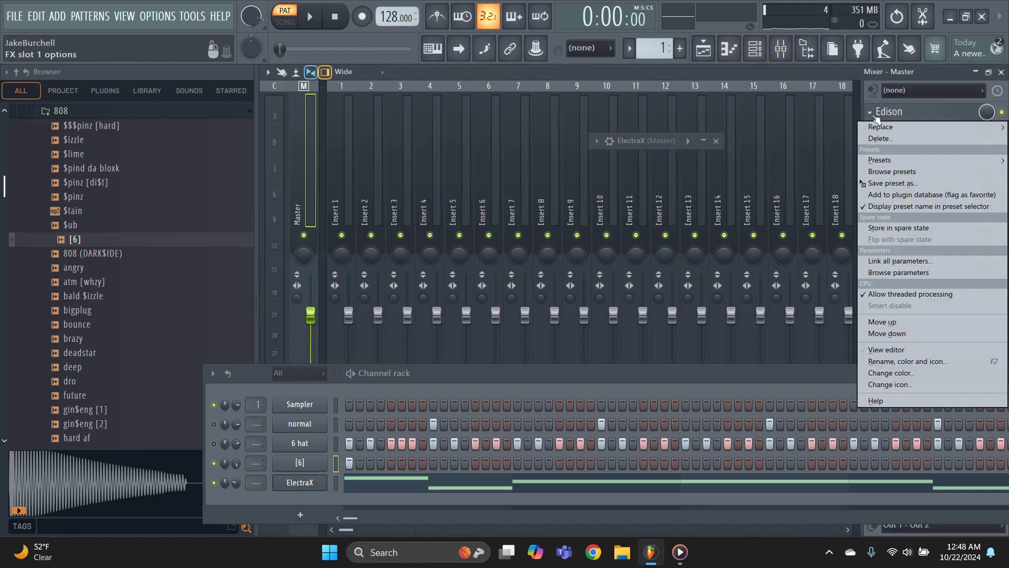
click(881, 138)
click(870, 112)
click(590, 260)
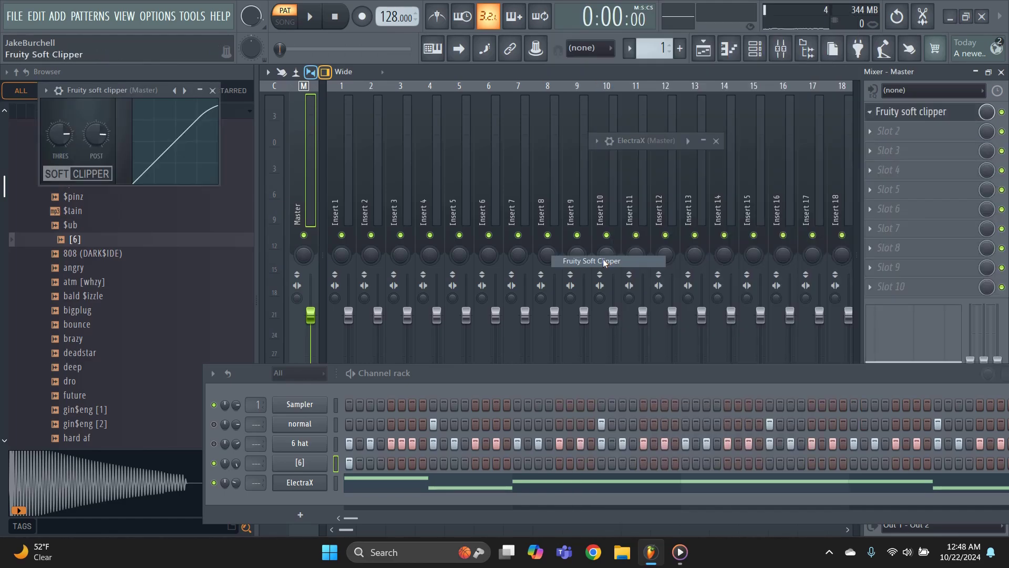
Step: Add Fruity Parametric EQ to the Master track's second effect slot and close both effect windows
click(893, 131)
click(596, 499)
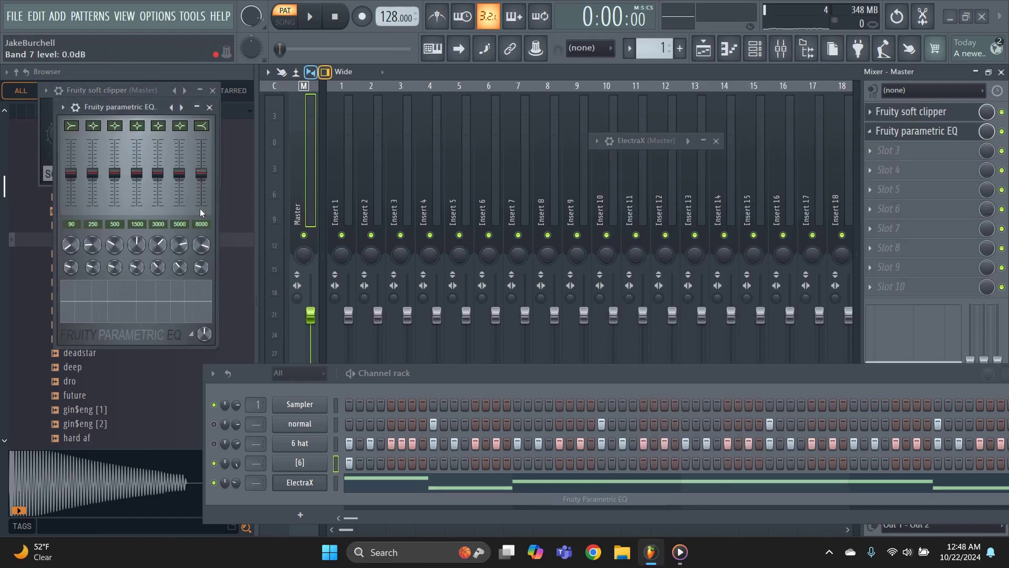
click(209, 107)
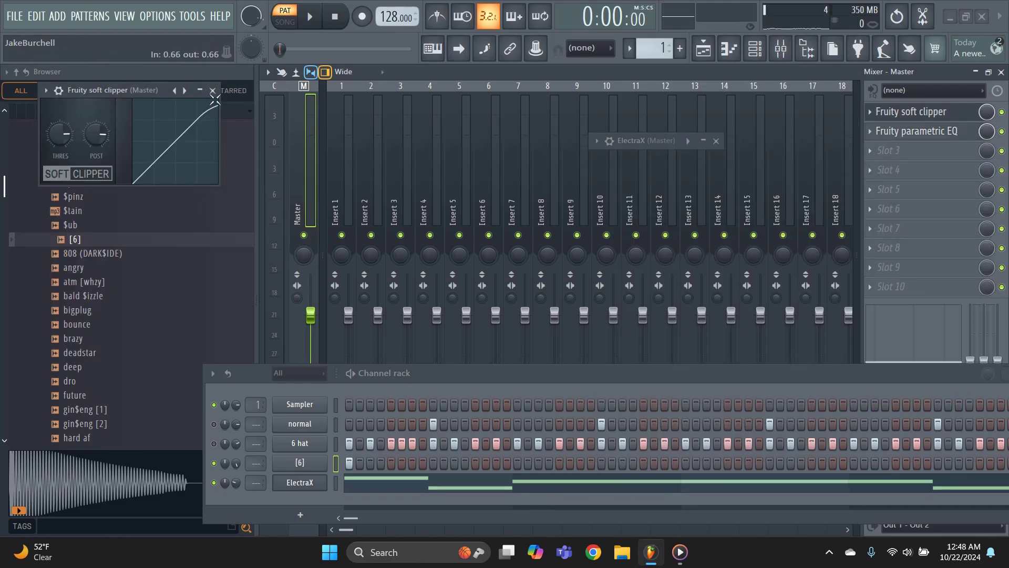
click(212, 90)
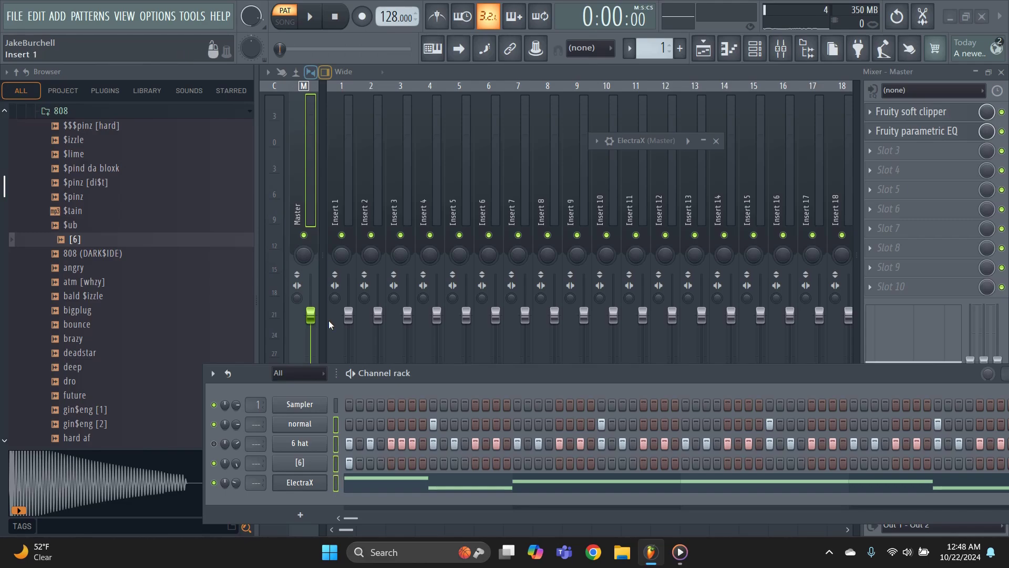
Step: Route the normal, 6 hat, [6] and ElectraX channels to mixer tracks 1 to 4
key(ctrl+l)
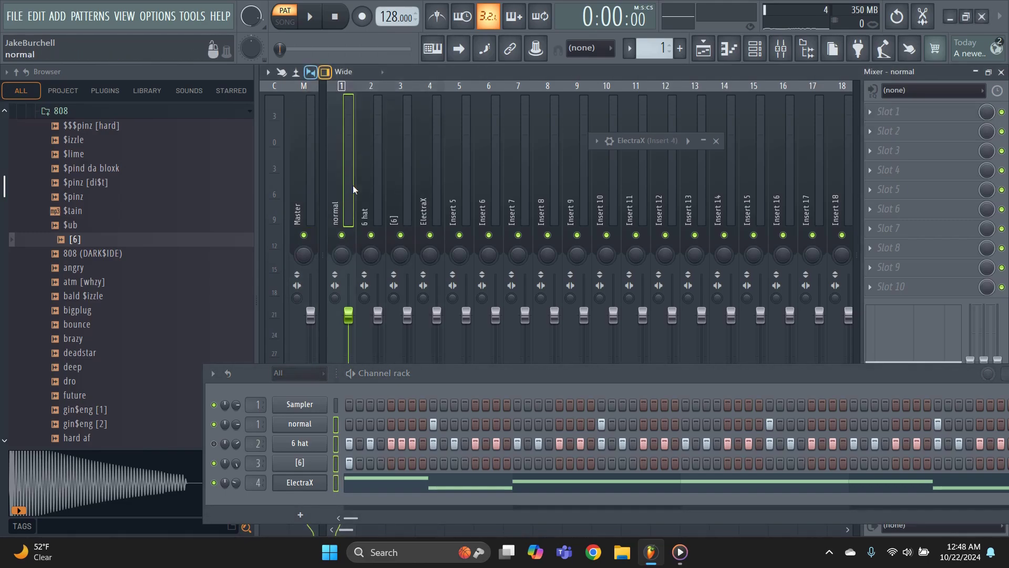
Step: Load Fruity Parametric EQ 2 on the ElectraX mixer track and pull its band 7 high shelf down at about 9370 Hz
click(431, 219)
click(888, 111)
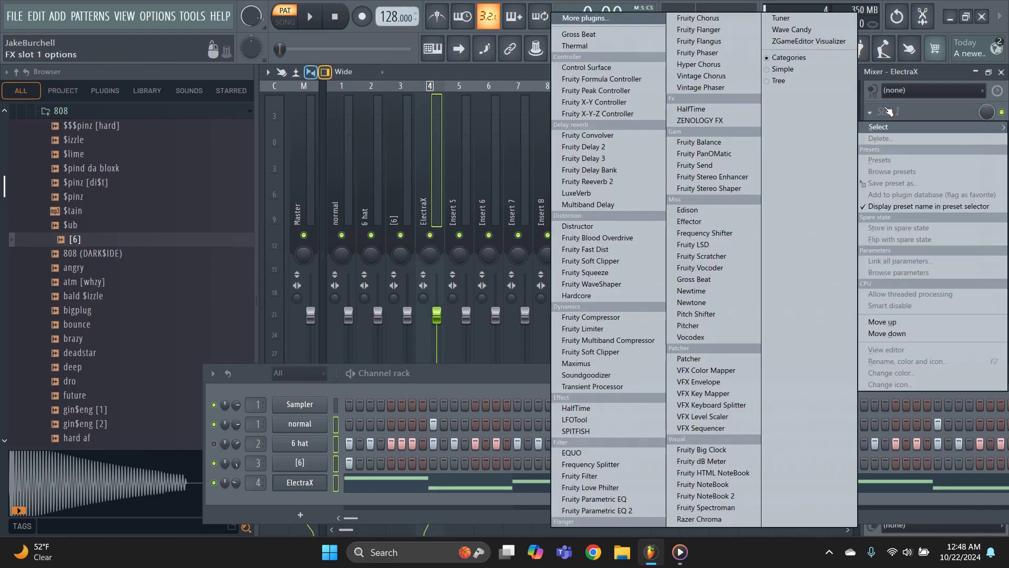
click(599, 510)
drag(318, 201, 338, 277)
key(space)
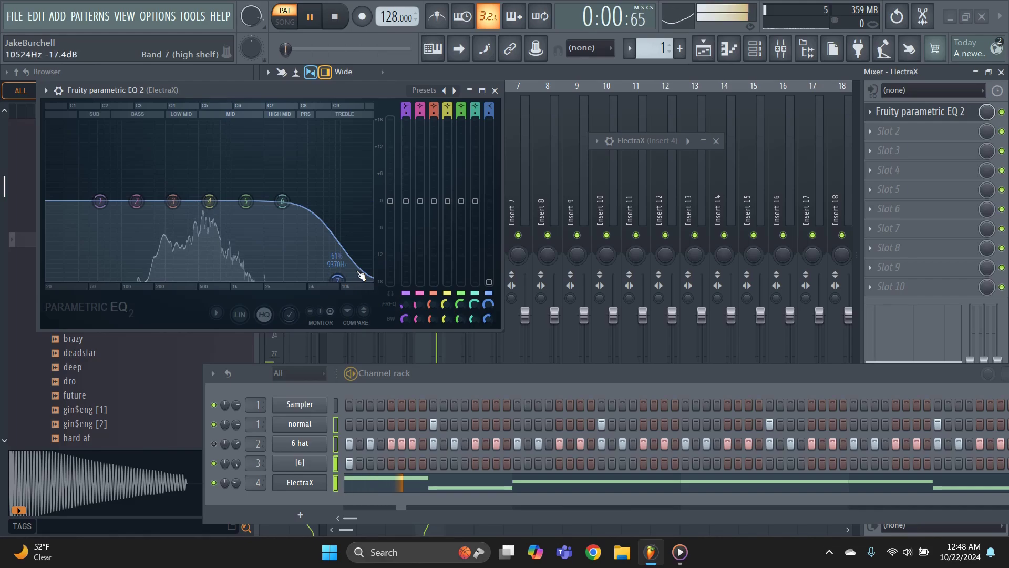
click(495, 91)
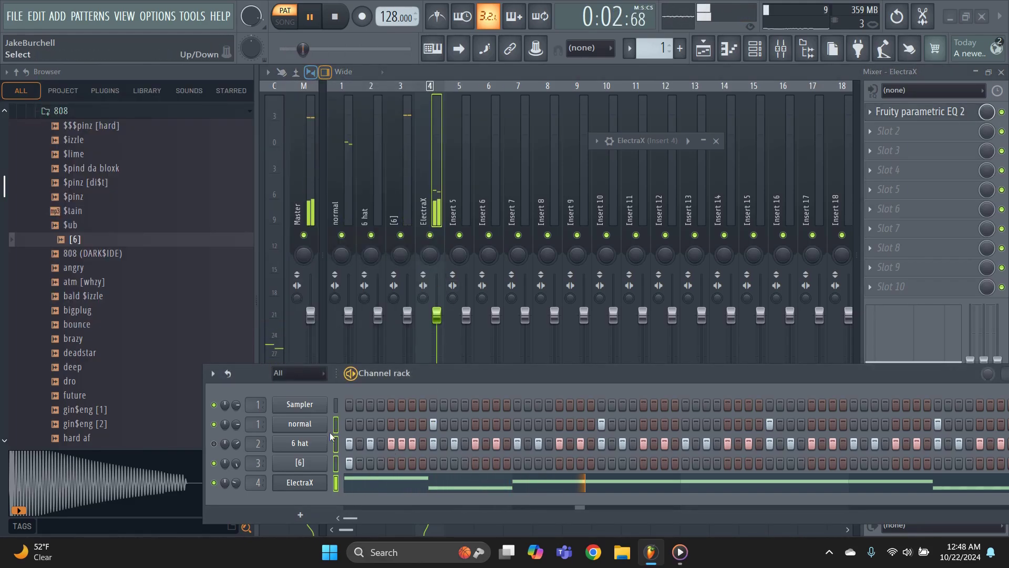
key(space)
Step: Open the [6] channel in the piano roll and check its mixer level against the ElectraX track during playback
right_click(315, 469)
click(333, 364)
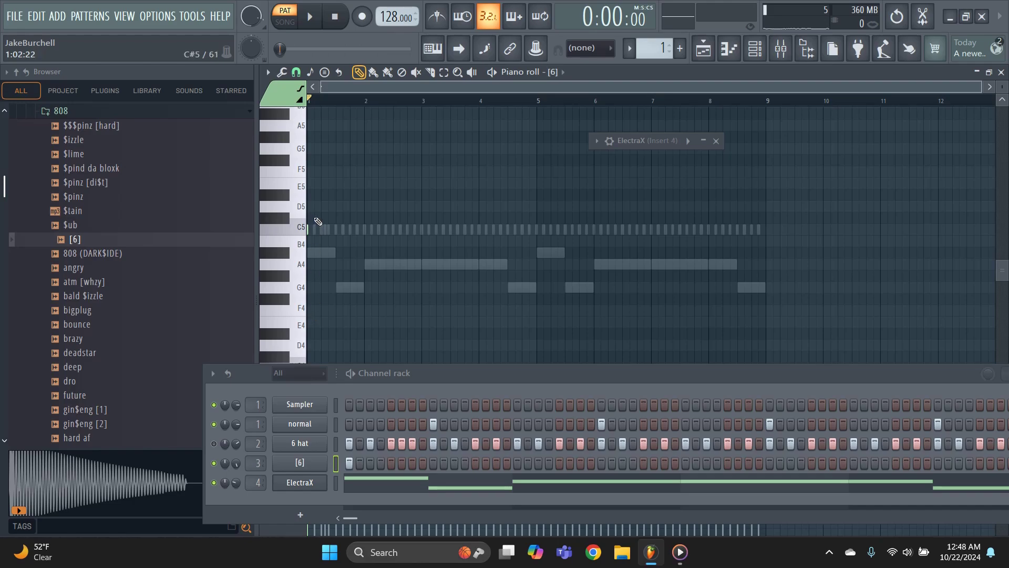
scroll(318, 221, up, 1)
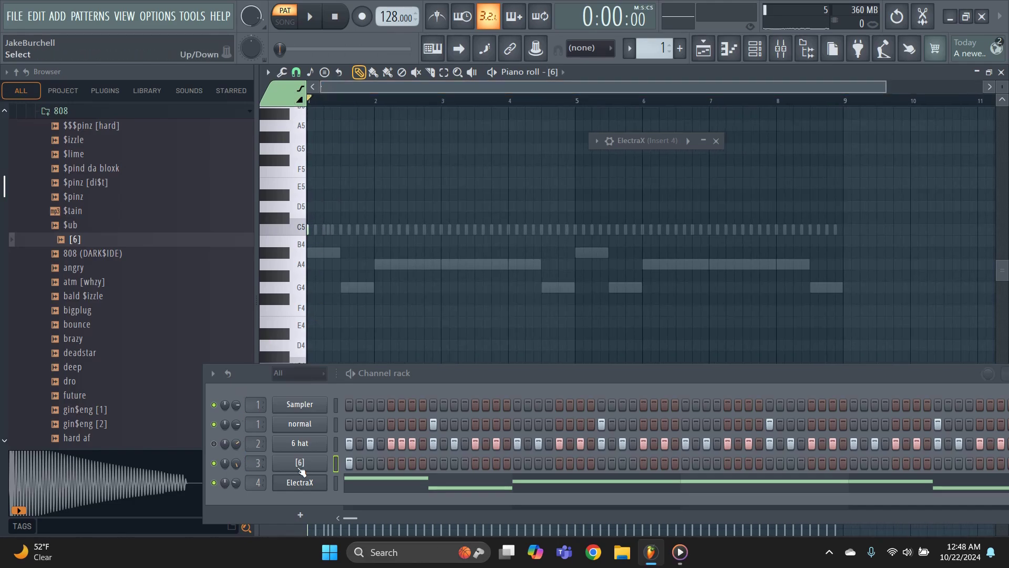
click(781, 48)
key(space)
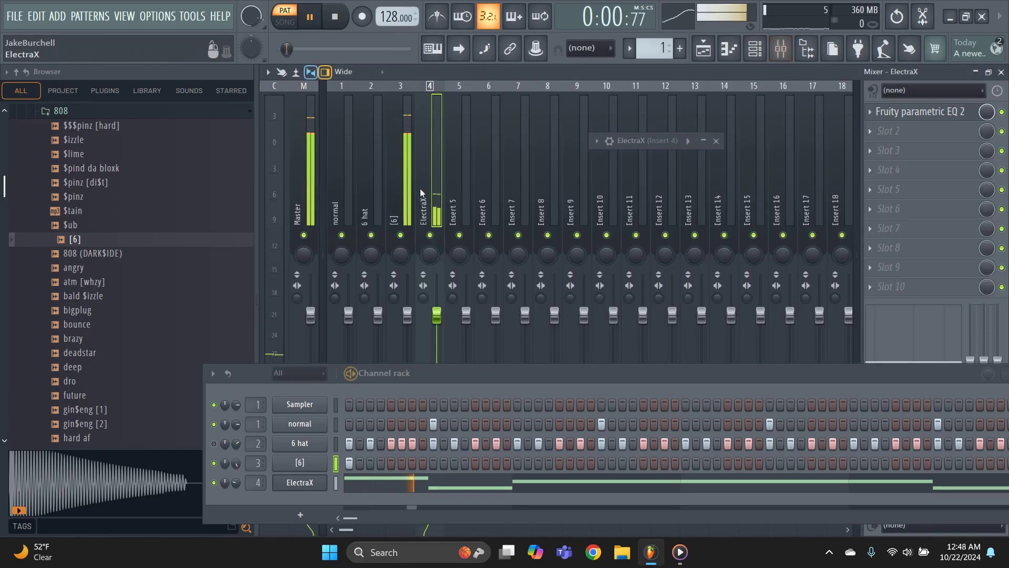
key(F7)
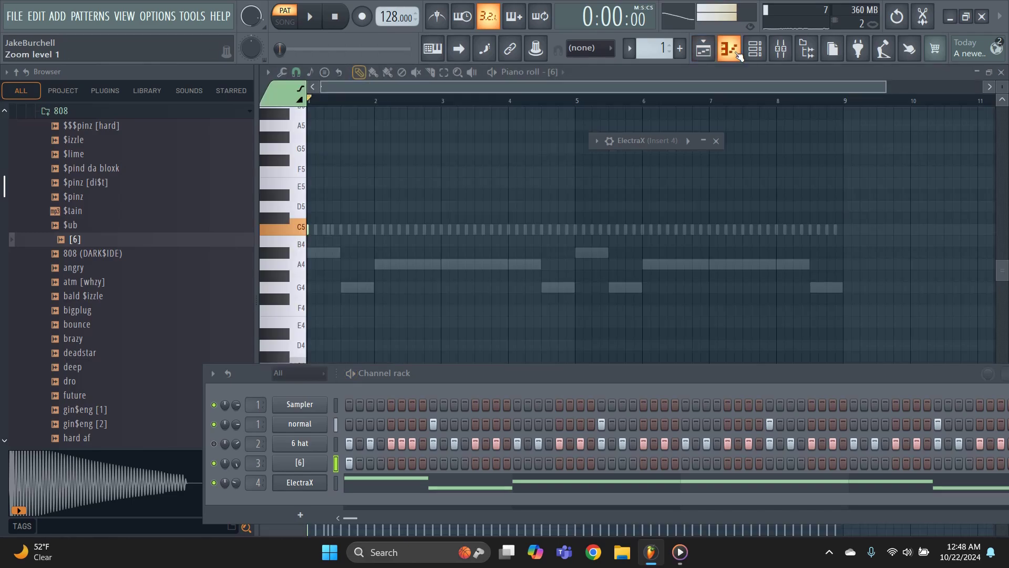
key(space)
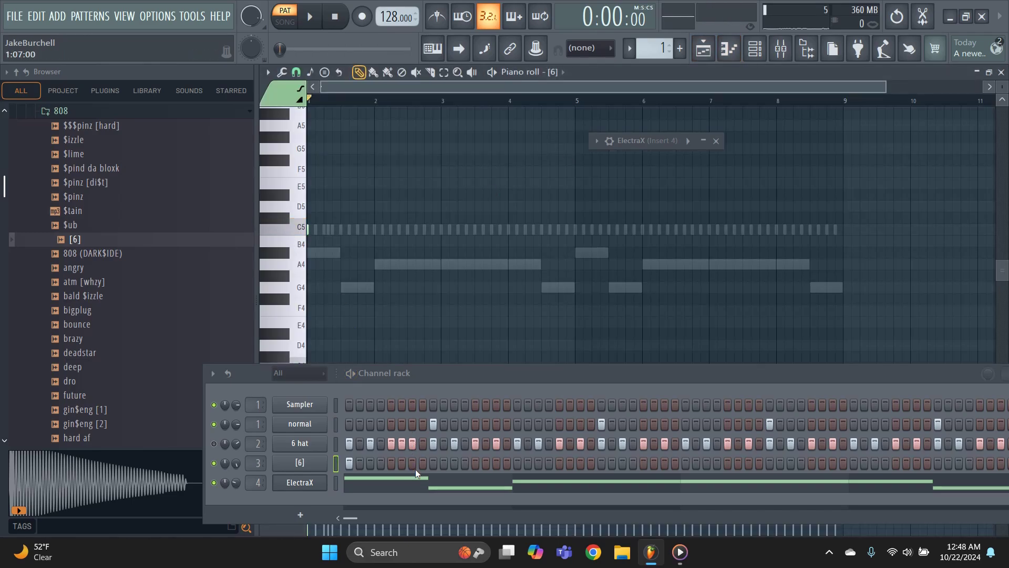
Step: Add 808 hits on steps 7, 11 and 13 of bar 1 in the [6] channel and enable Cut itself for it
click(475, 462)
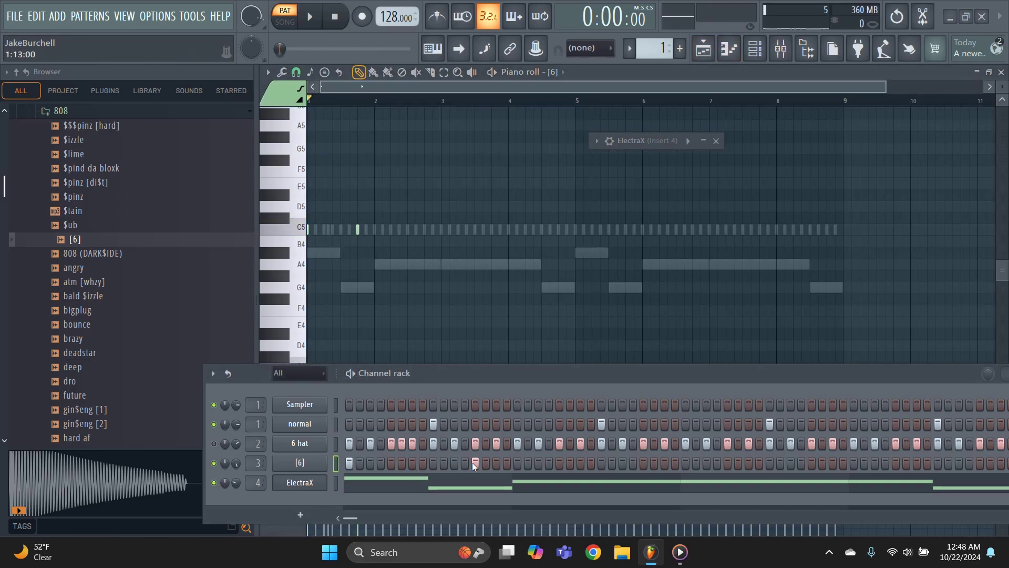
right_click(314, 465)
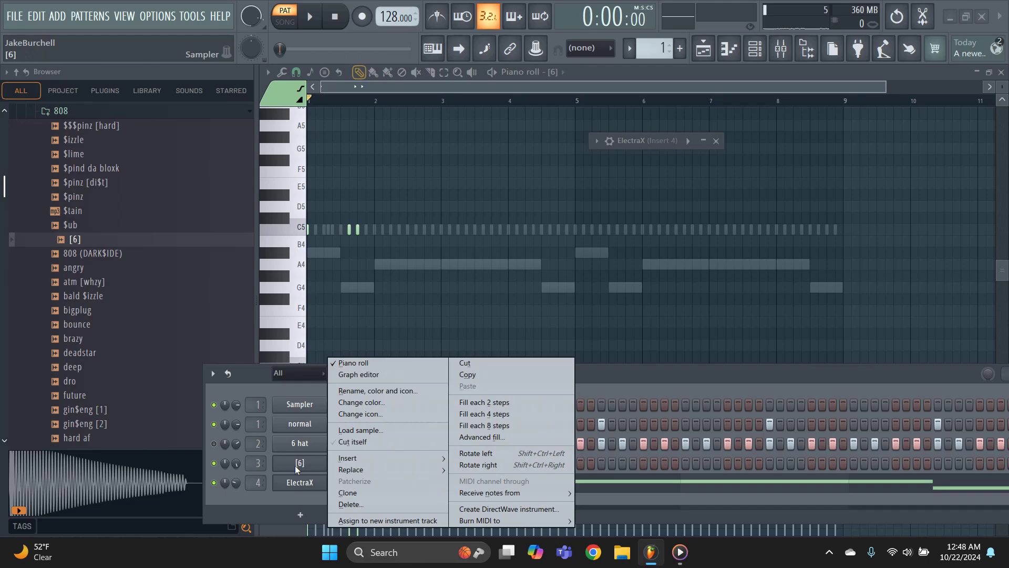
click(339, 442)
drag(373, 243, 344, 233)
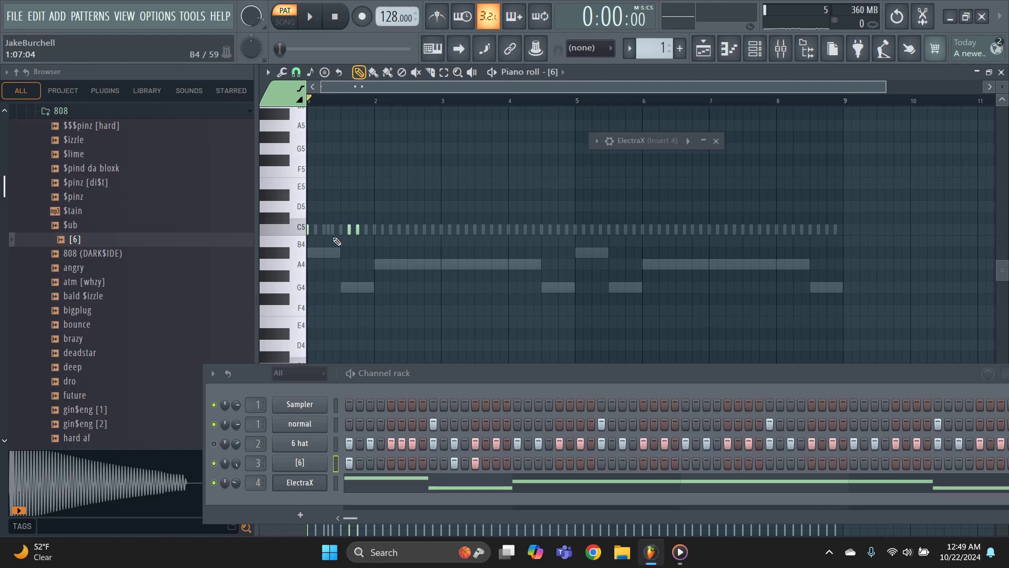
scroll(337, 241, up, 2)
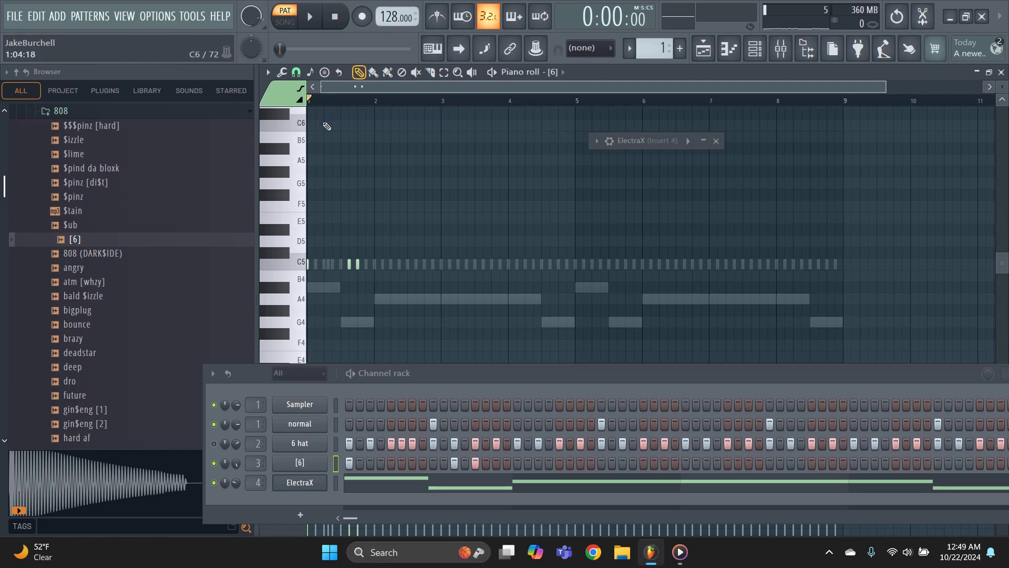
click(414, 463)
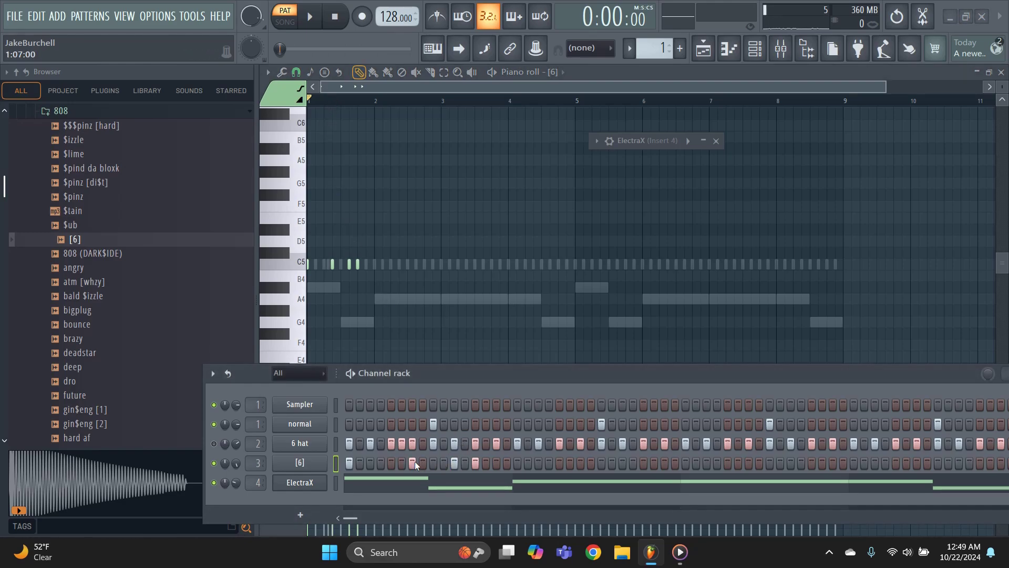
Step: Play the pattern and add 808 hits on steps 11, 13 and 15 of bar 3 and step 1 of bar 4
key(space)
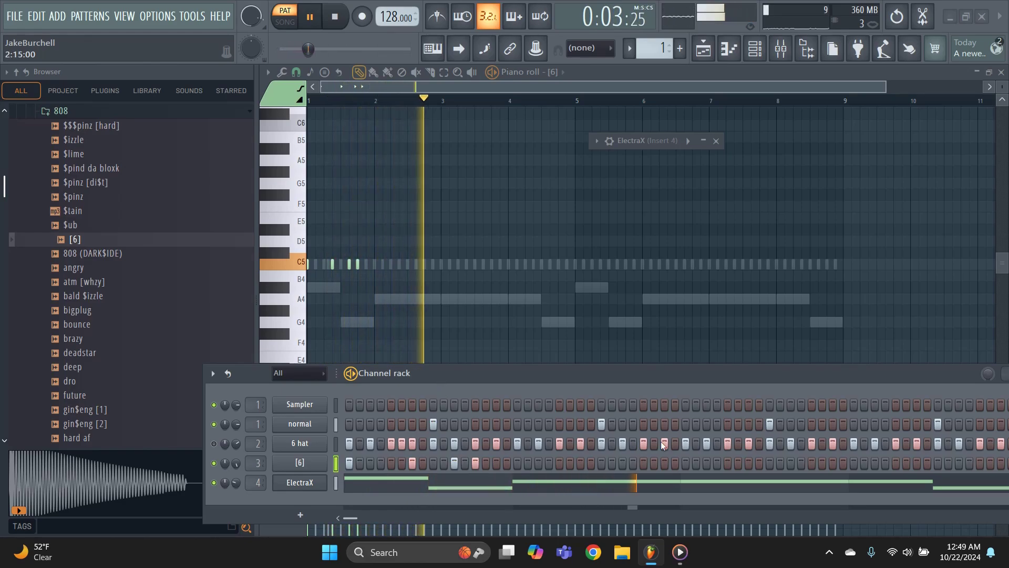
key(space)
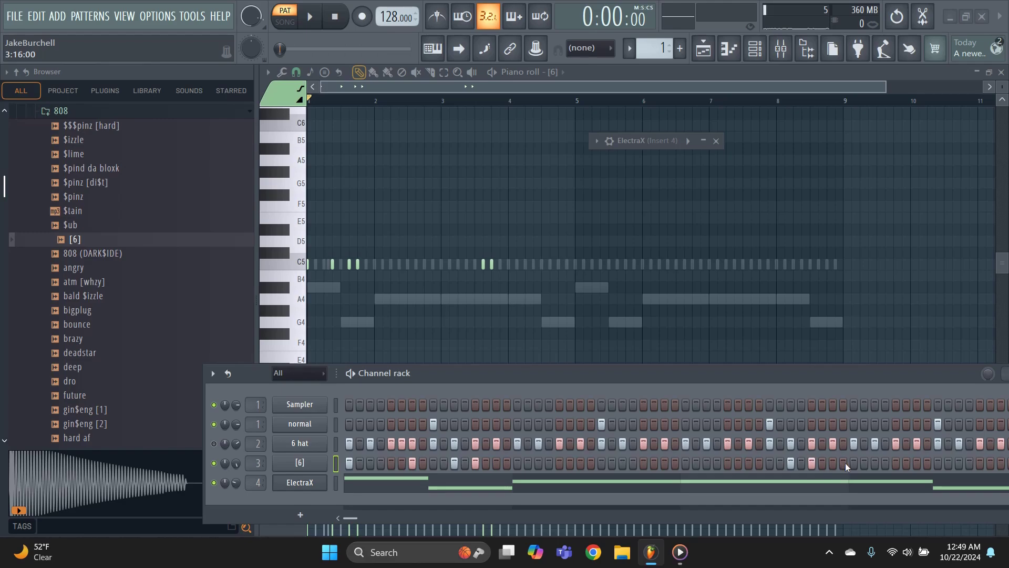
drag(783, 373, 751, 369)
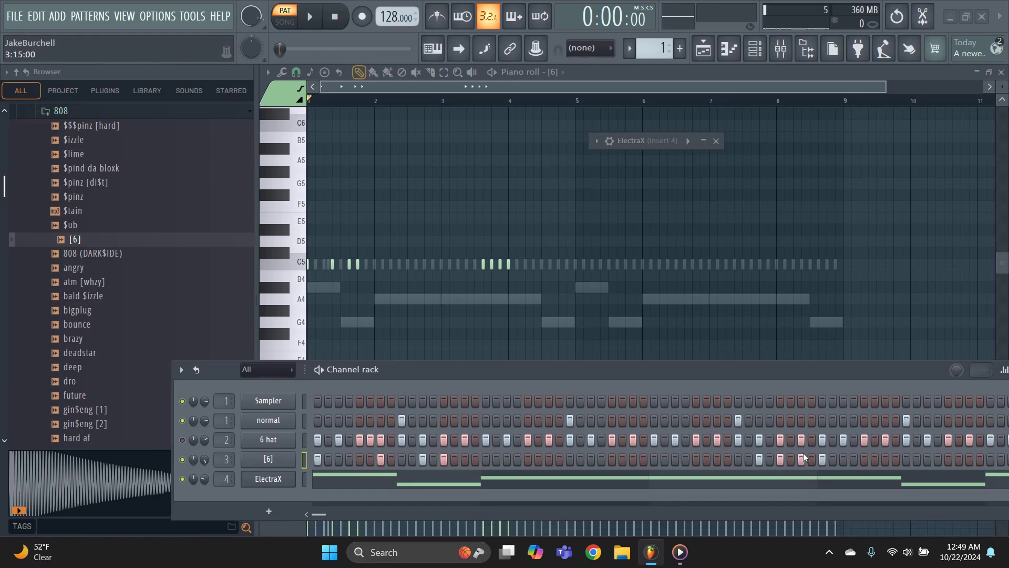
key(space)
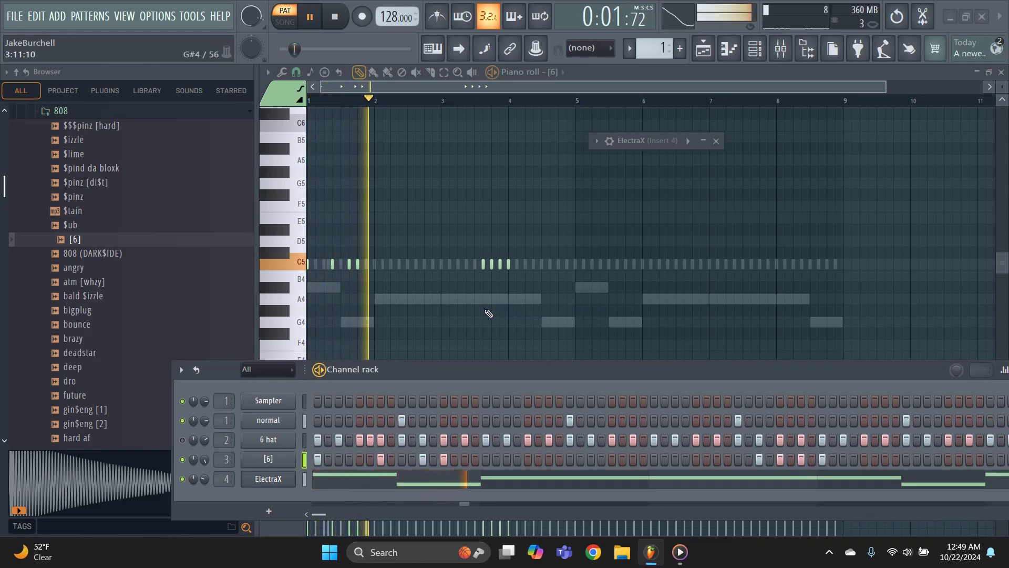
Step: Add 808 hits on step 1 of bar 3 and step 11 of bar 2, and audition the pattern
key(space)
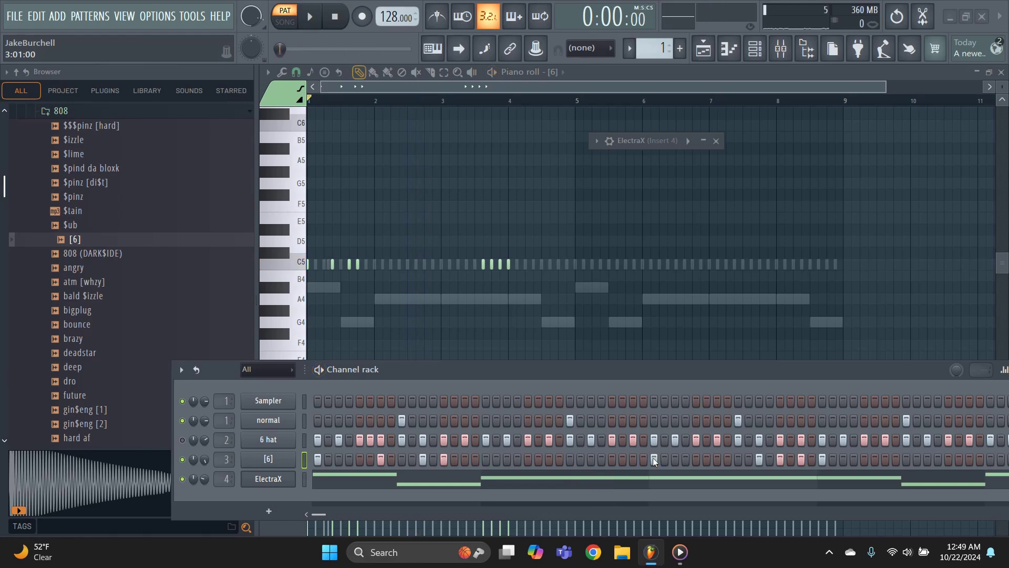
key(space)
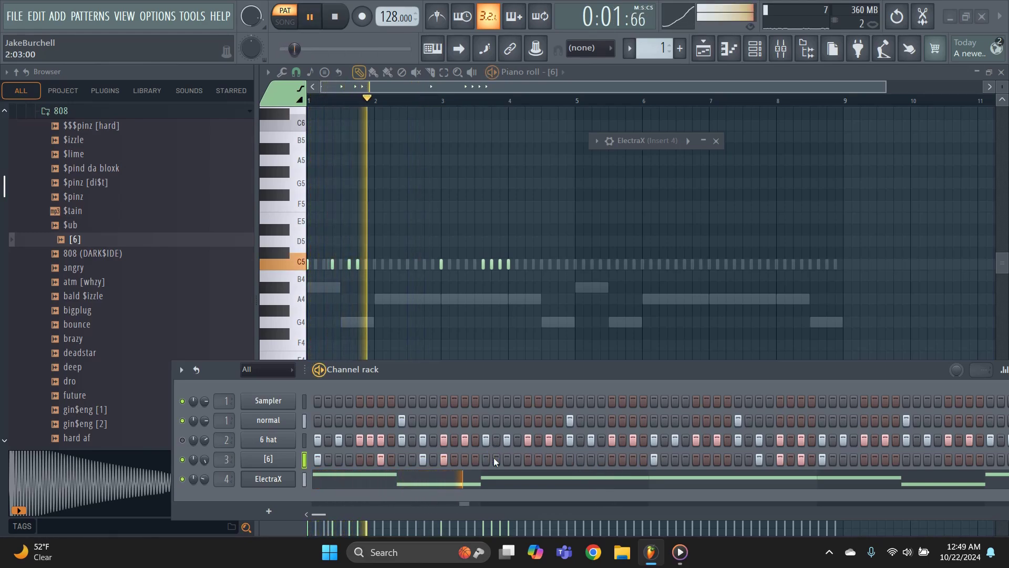
click(590, 459)
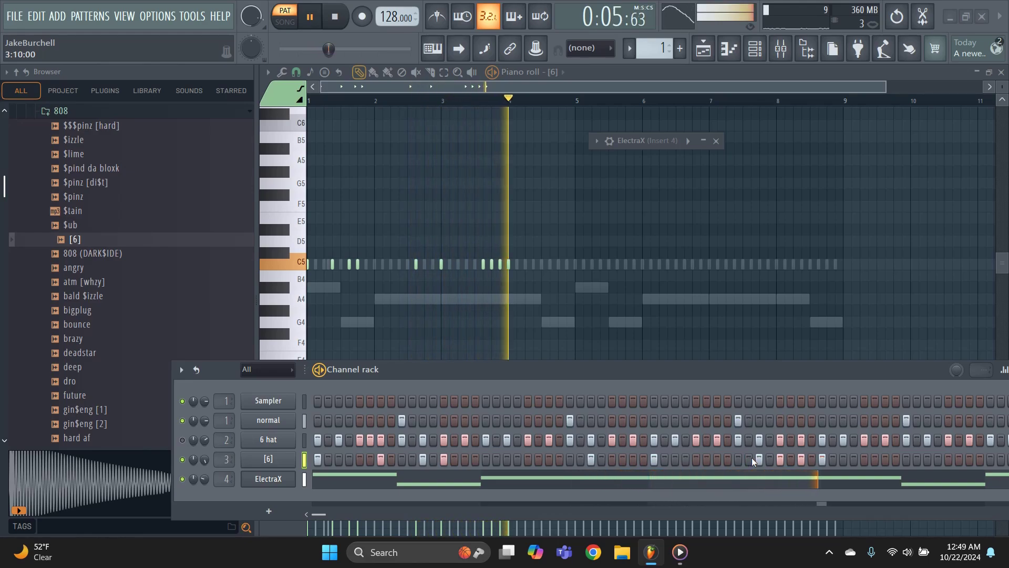
key(space)
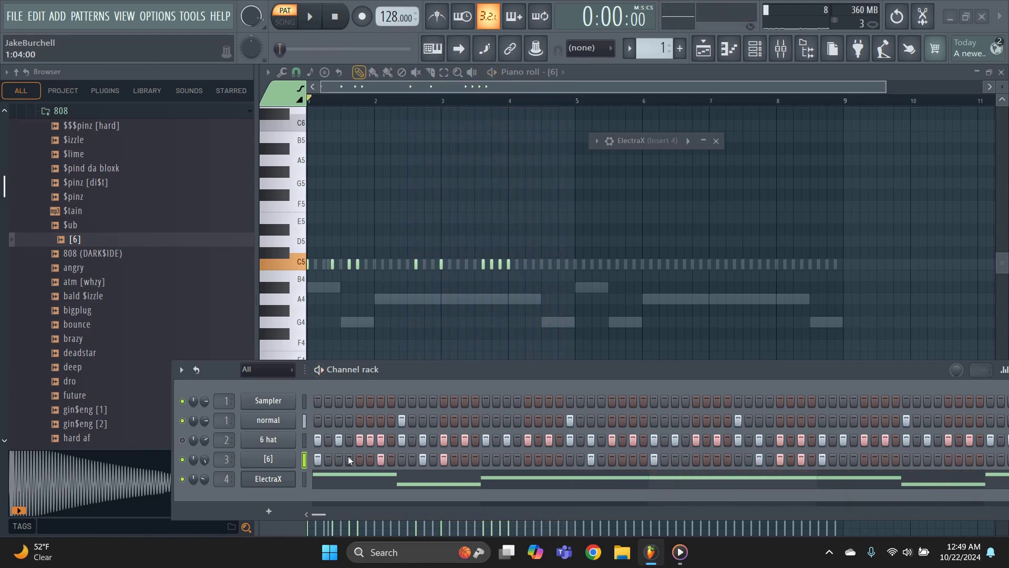
Step: Raise the last three 808 notes from bar 3 step 13 onward to C#5 and audition them from mid-bar 3
right_click(265, 465)
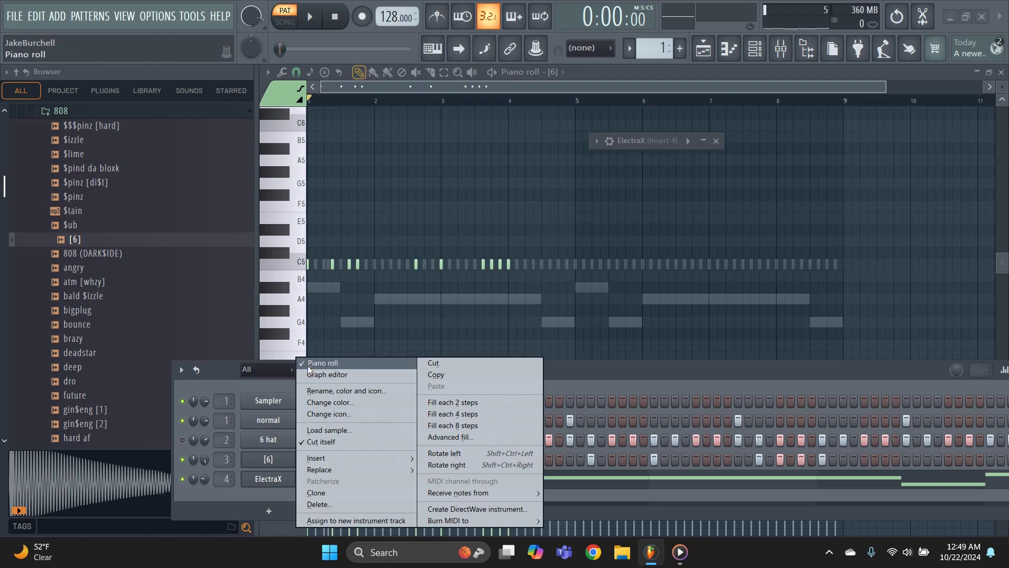
drag(553, 276, 486, 254)
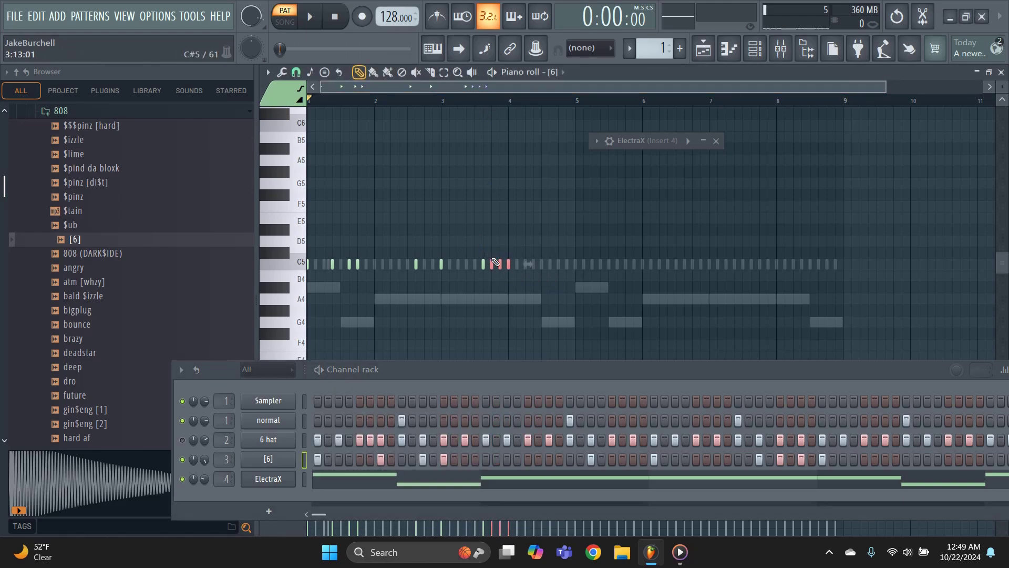
click(478, 100)
key(space)
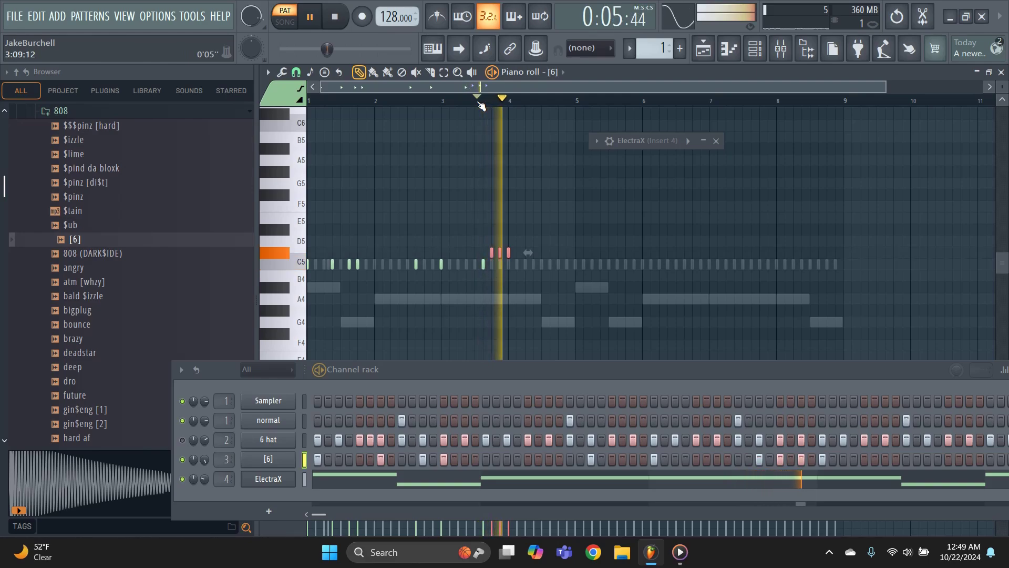
key(space)
key(space)
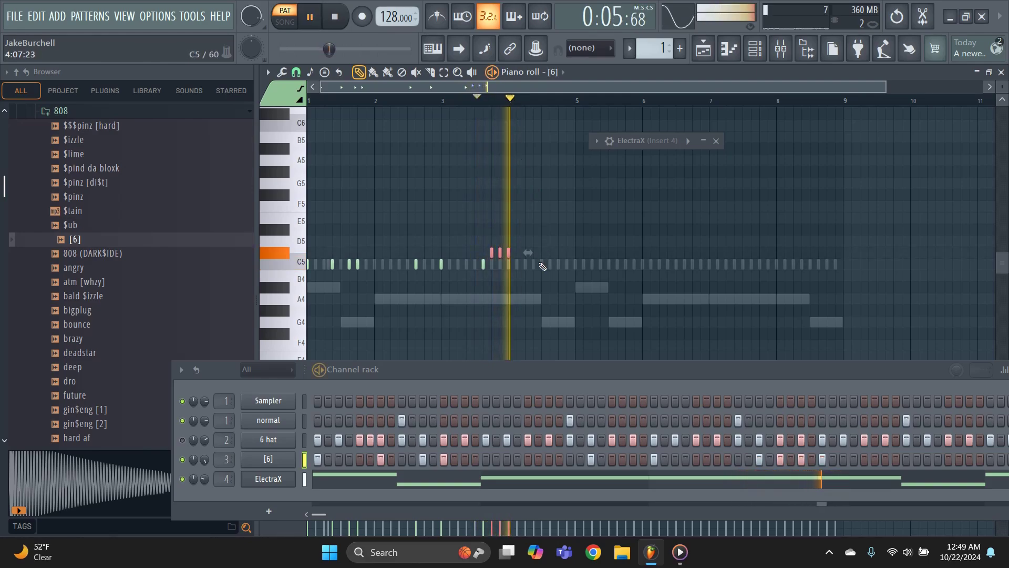
key(space)
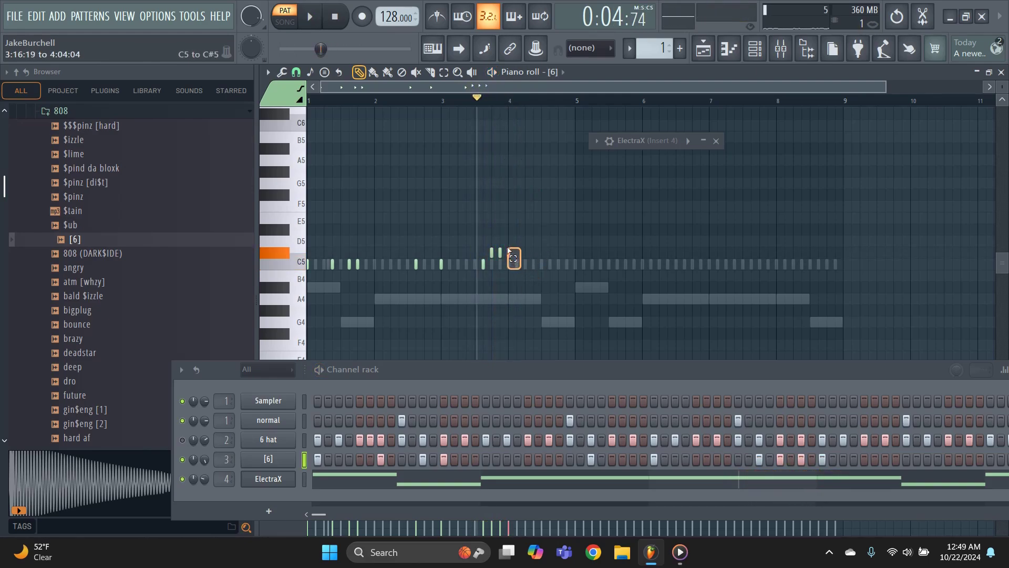
Step: Add another C#5 808 note in bar 4, trying it on step 7 and settling on step 11 while auditioning
scroll(509, 254, up, 2)
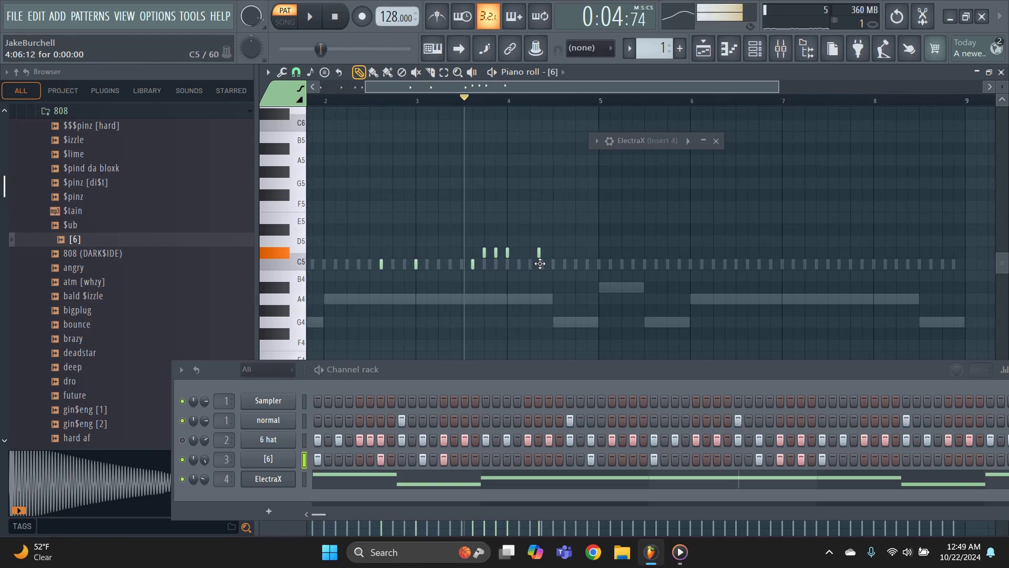
drag(540, 264, 542, 266)
key(space)
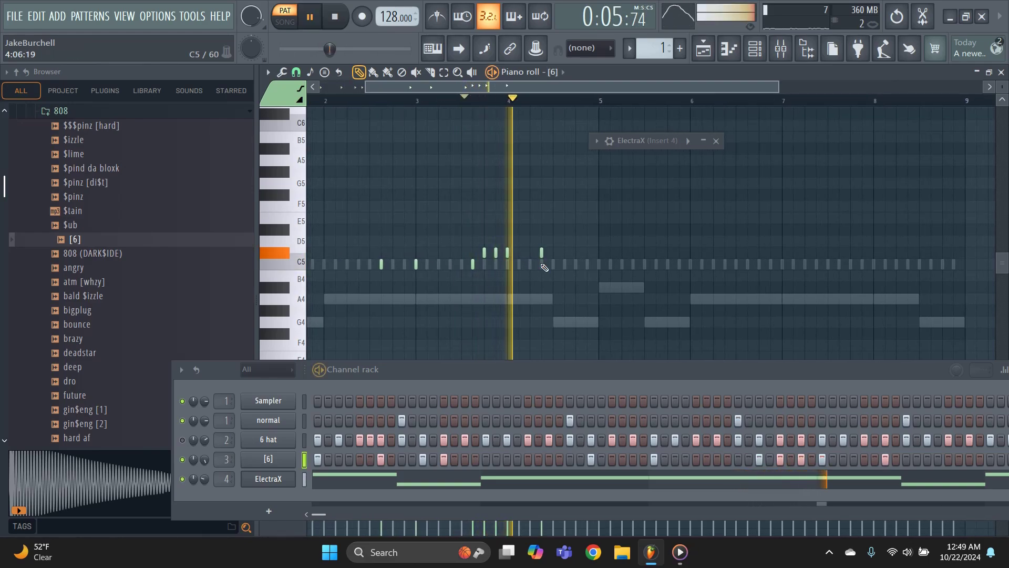
key(space)
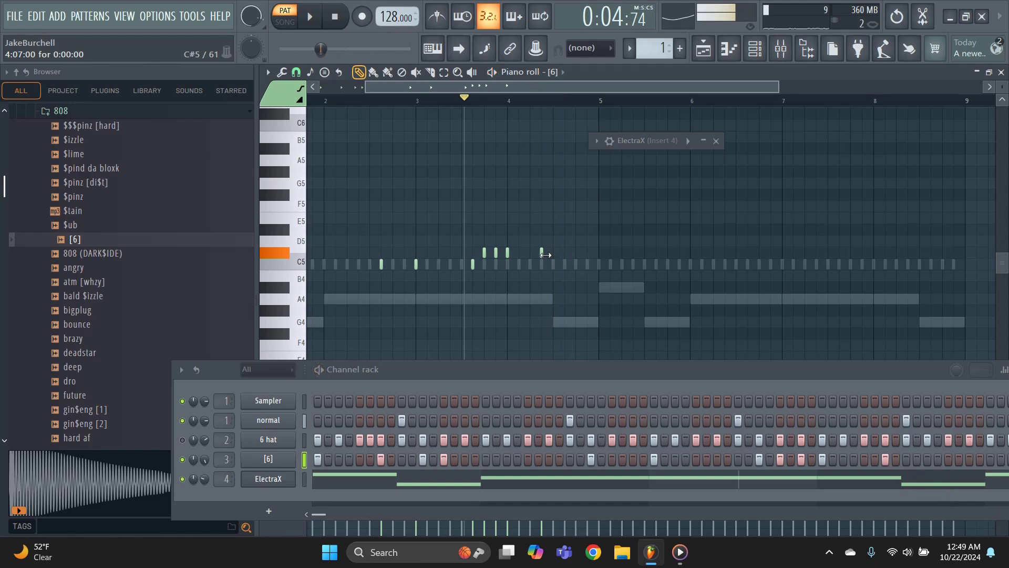
scroll(545, 255, up, 6)
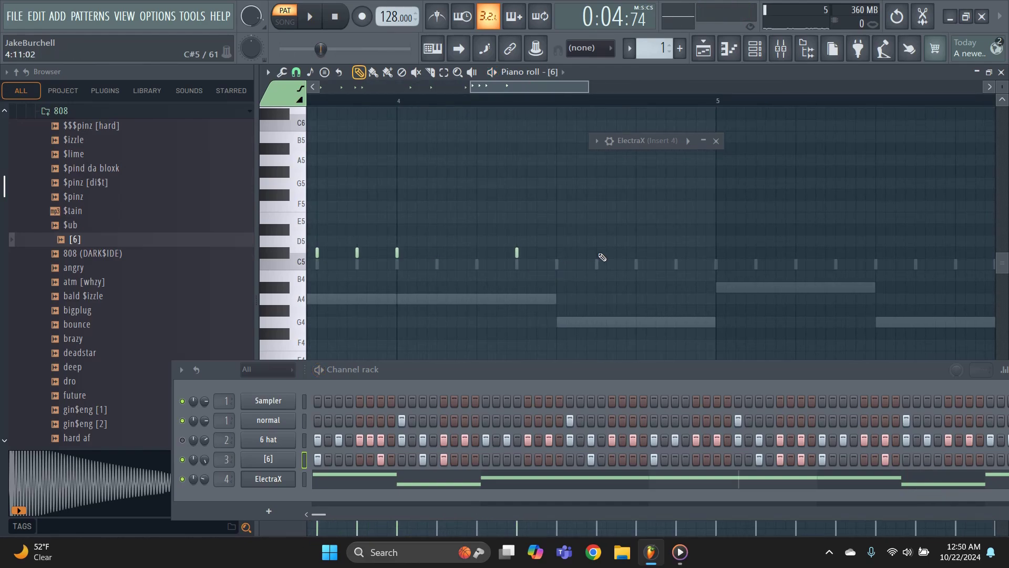
key(space)
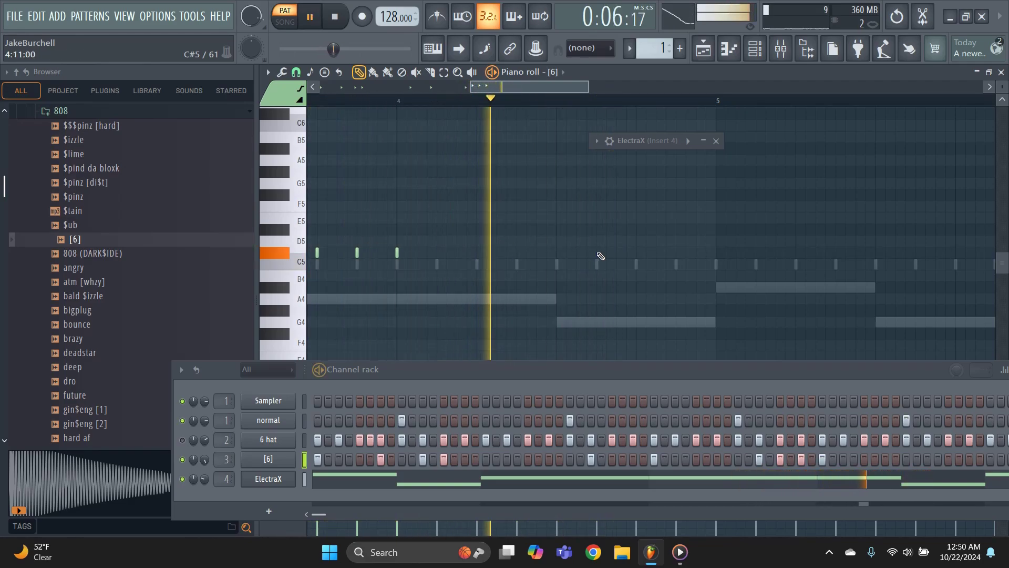
key(space)
Step: Duplicate the four-bar 808 pattern so the copy starts at bar 5, deselect the notes and return the playback position to the start
scroll(467, 276, down, 6)
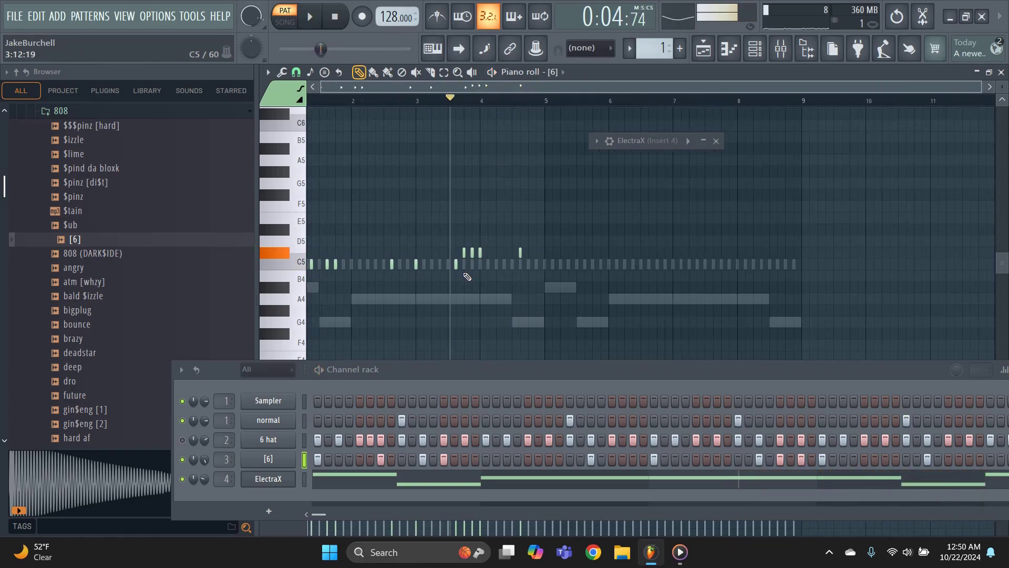
scroll(467, 276, down, 1)
drag(608, 303, 307, 201)
key(ctrl+b)
scroll(517, 267, up, 6)
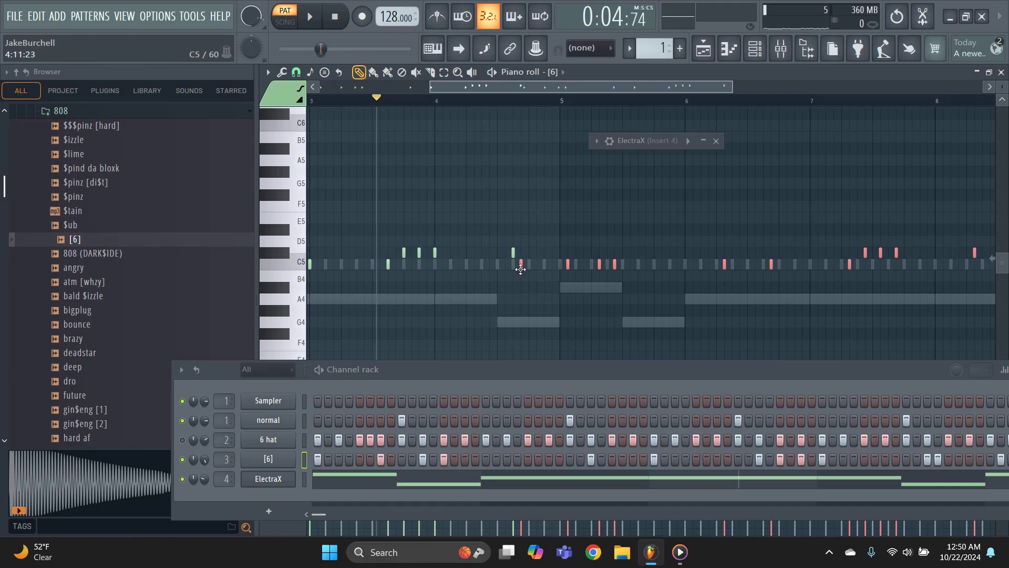
drag(521, 269, 561, 281)
scroll(558, 259, down, 6)
key(ctrl+d)
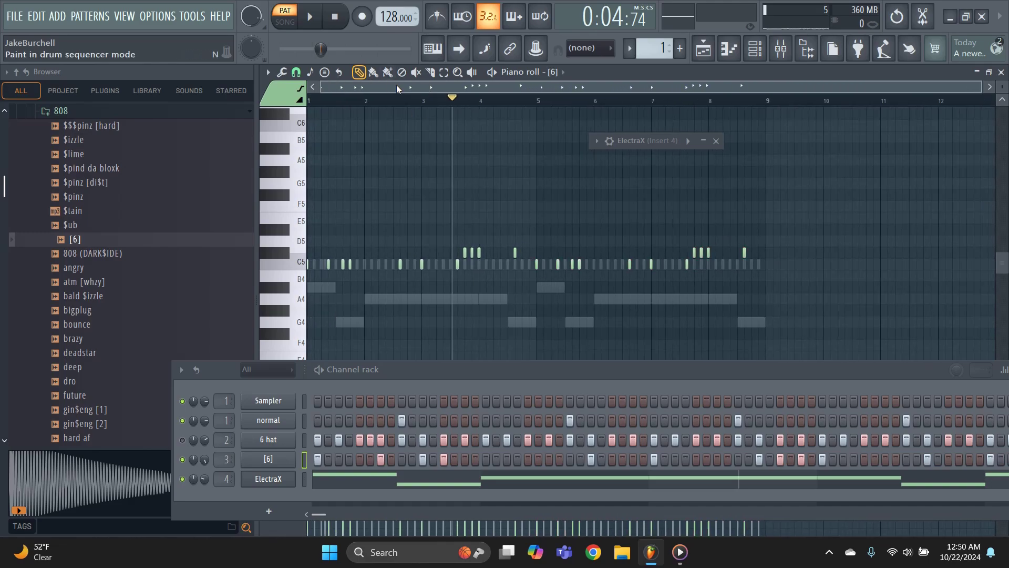
drag(330, 50, 279, 50)
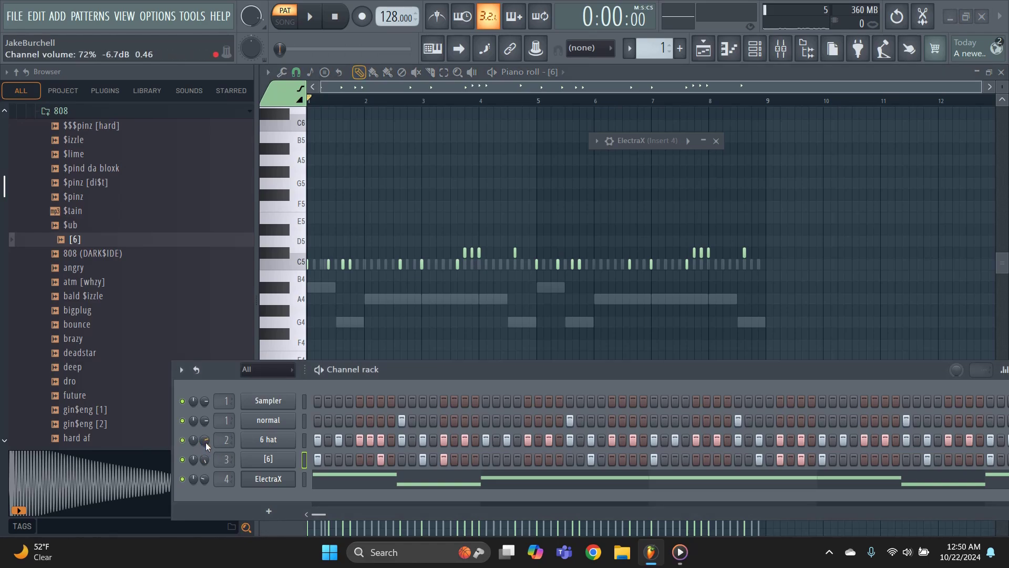
Step: Raise the [6] 808 channel volume to 100% during playback and add 6 hat hits on bar 2 step 14 and bar 4 step 4
key(space)
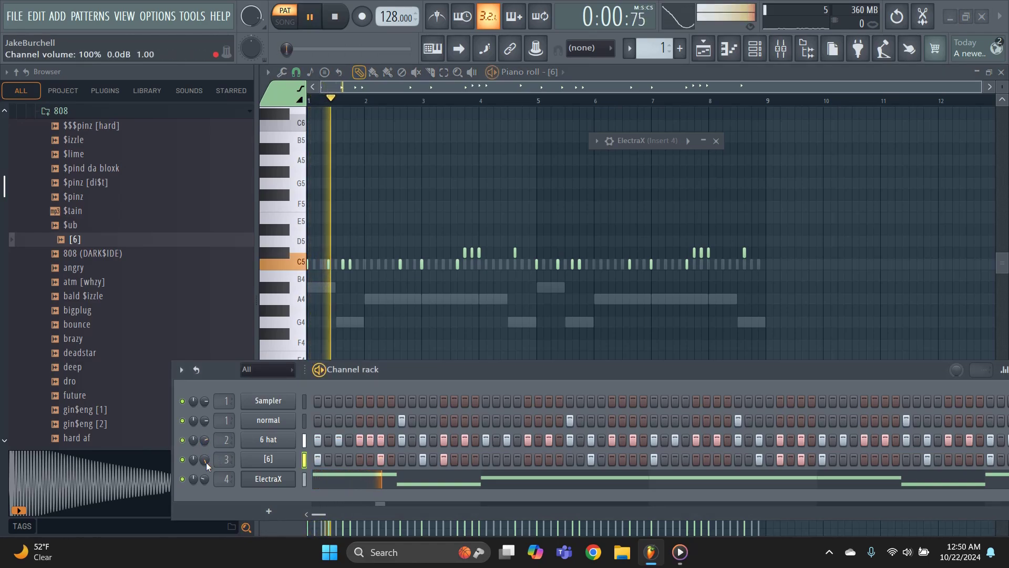
click(624, 438)
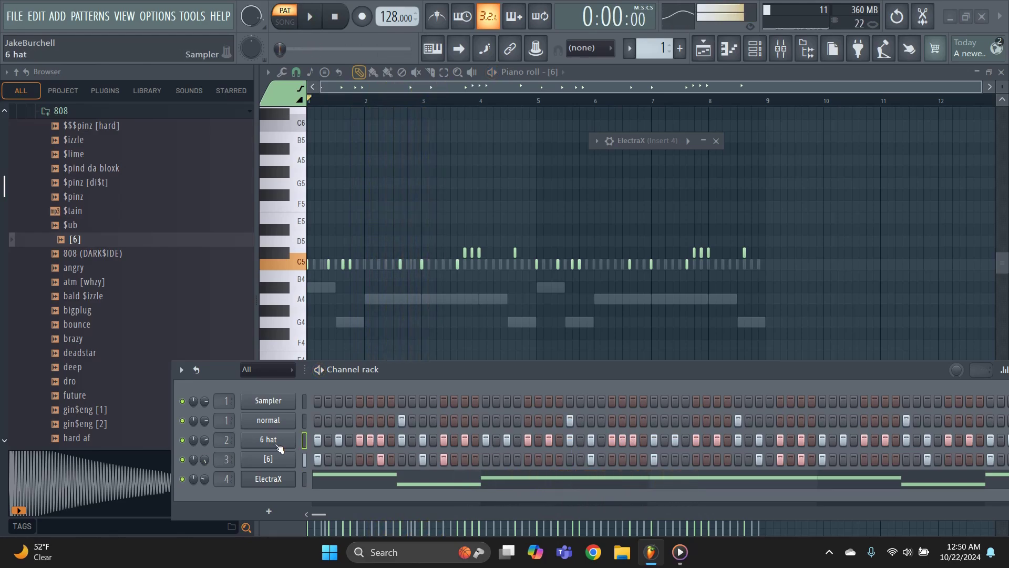
click(268, 440)
click(423, 107)
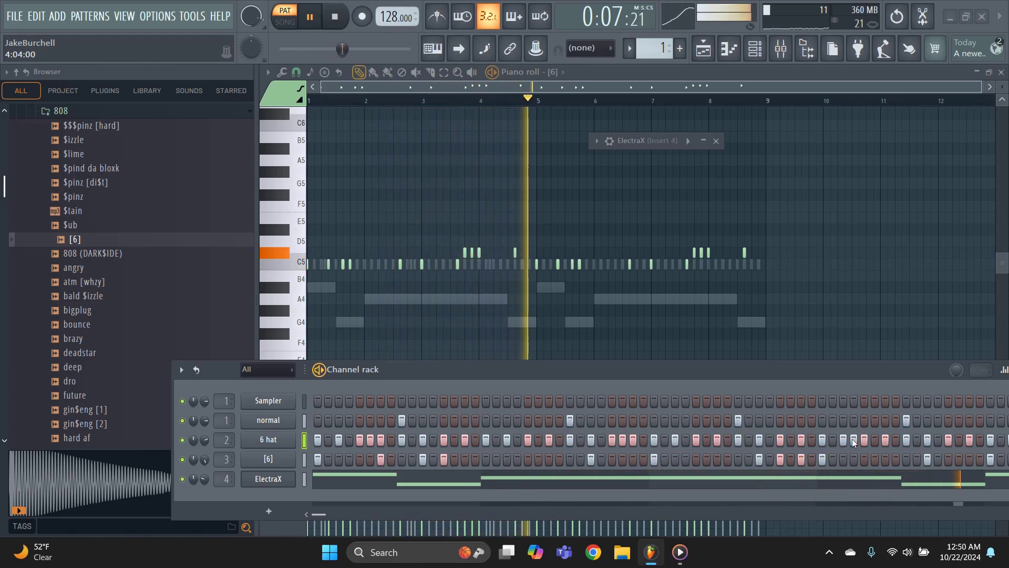
Step: Duplicate the four-bar 6 hat pattern in its piano roll so the copy fills bars 5 to 8
right_click(277, 439)
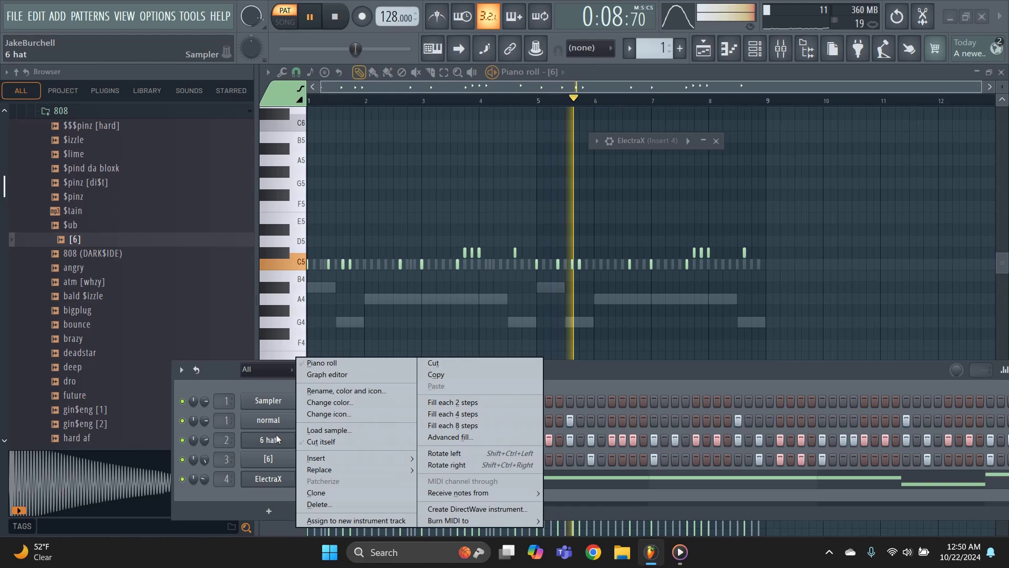
click(322, 362)
key(space)
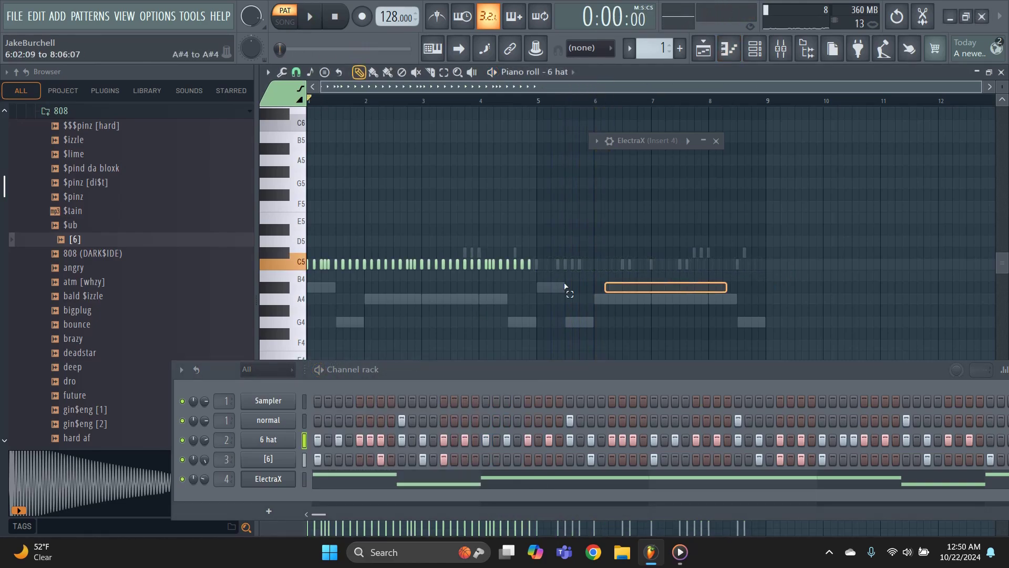
scroll(535, 267, up, 4)
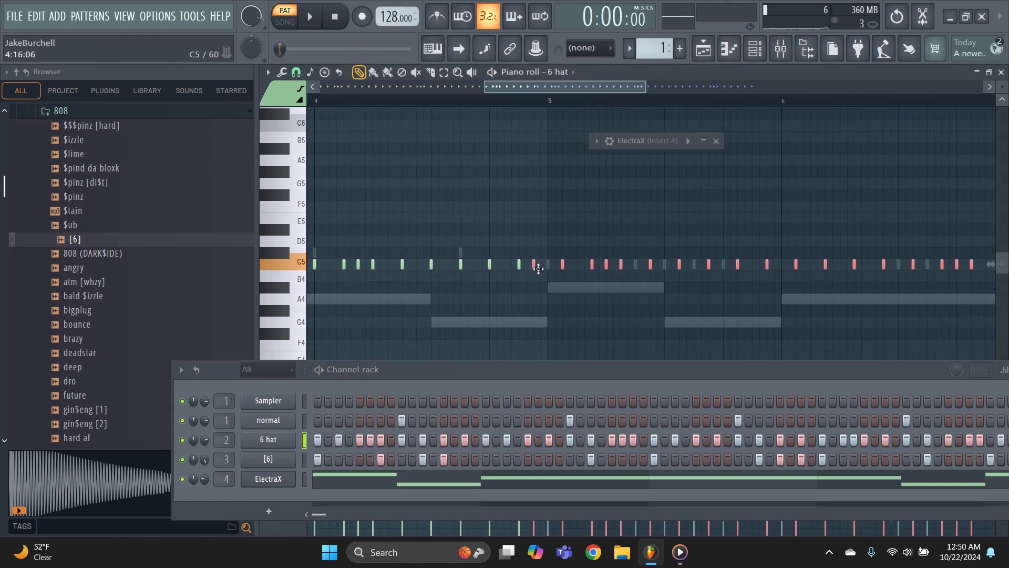
scroll(544, 267, down, 4)
Step: Add $nare [2] from the kit's snares folder as a new channel with hits on bar 1 step 15 and bar 2 step 3
click(58, 111)
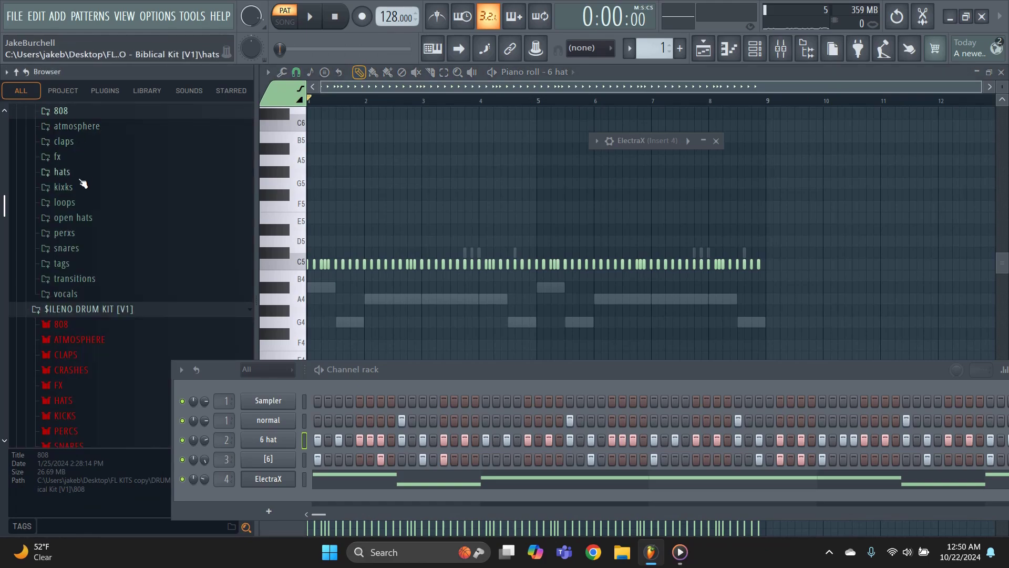
click(66, 248)
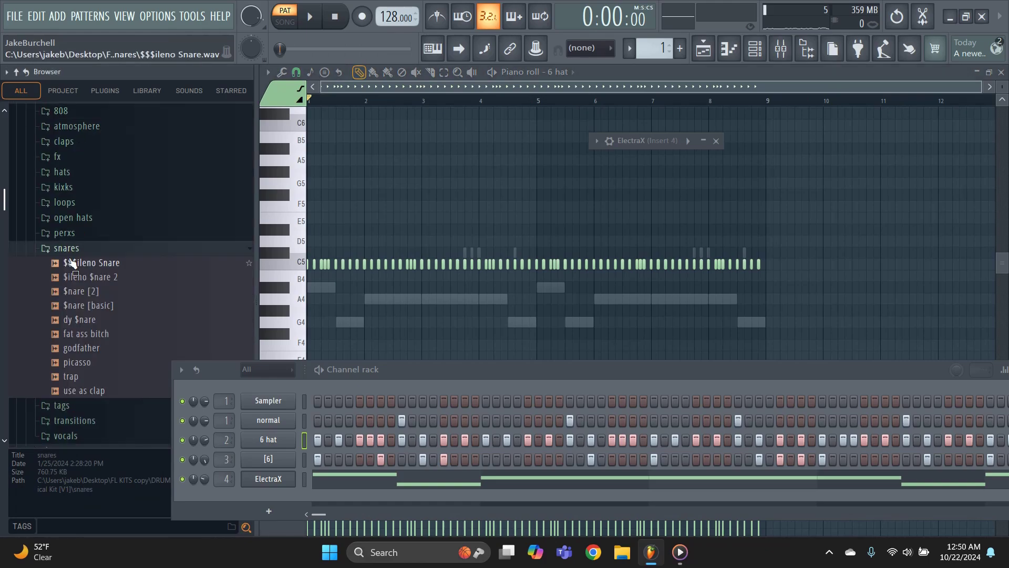
drag(79, 291, 277, 495)
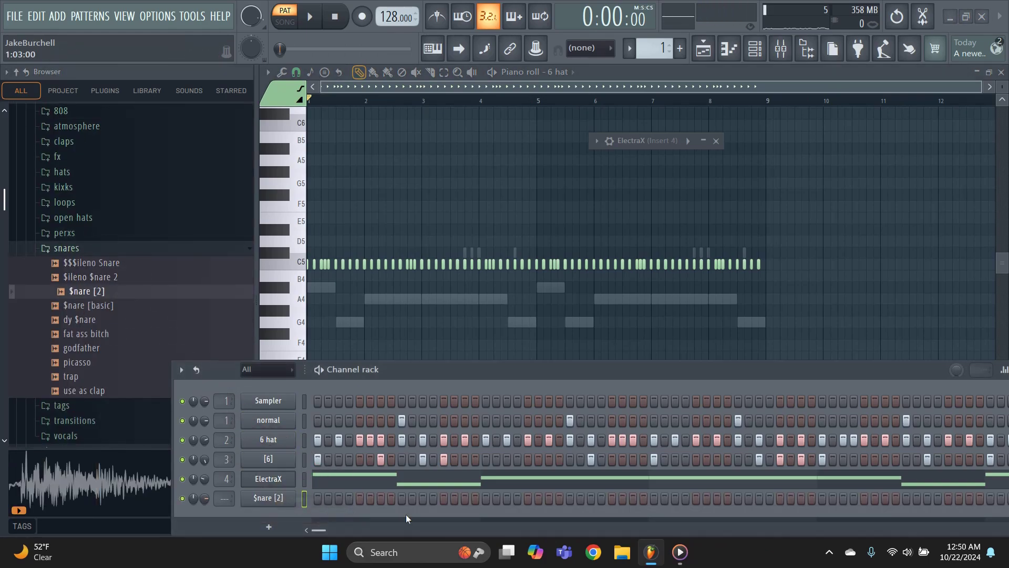
click(507, 497)
Step: Duplicate the first two bars of the $nare [2] pattern three times to fill all eight bars, then clear the selection
right_click(279, 499)
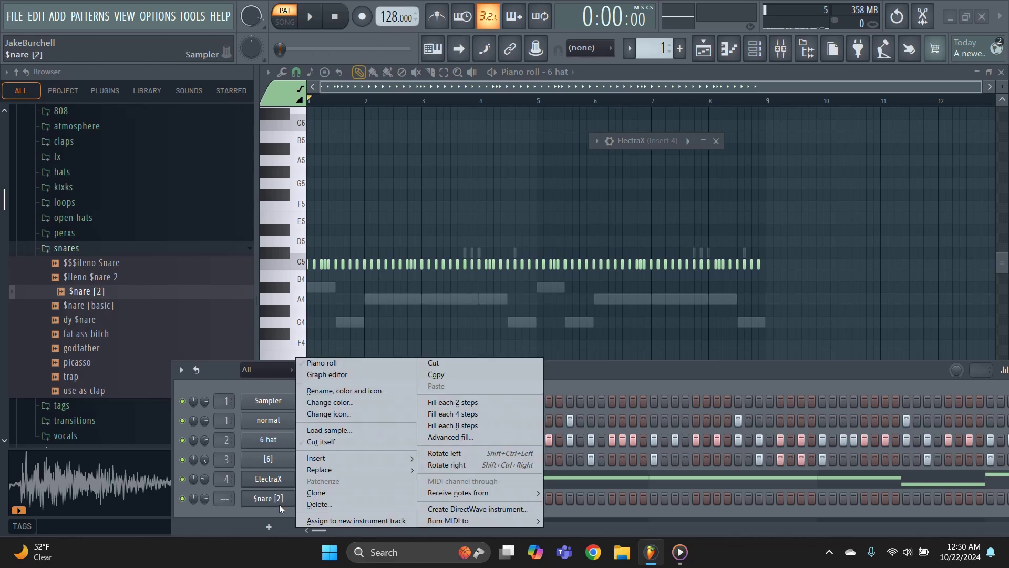
click(319, 365)
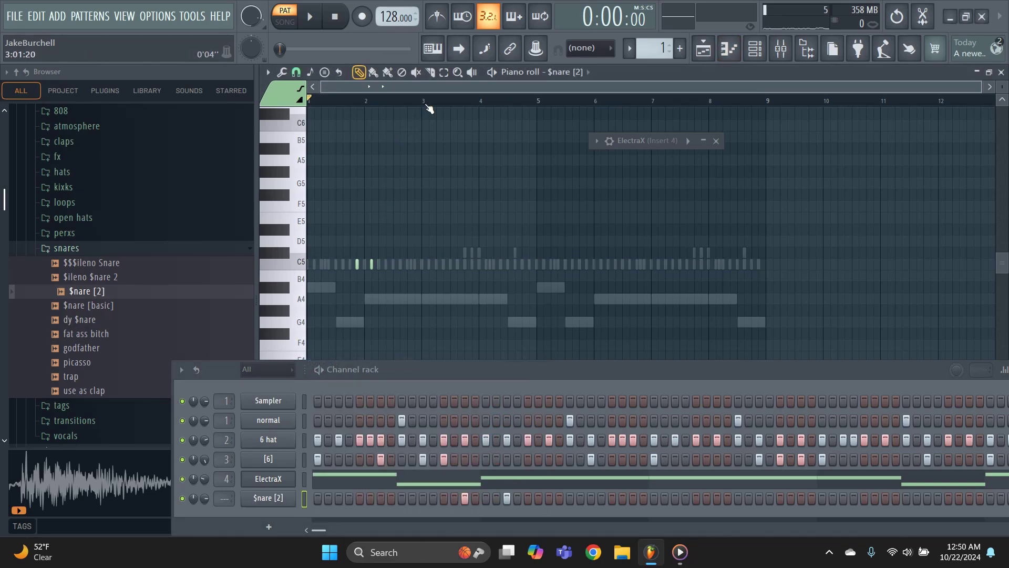
drag(426, 100, 310, 101)
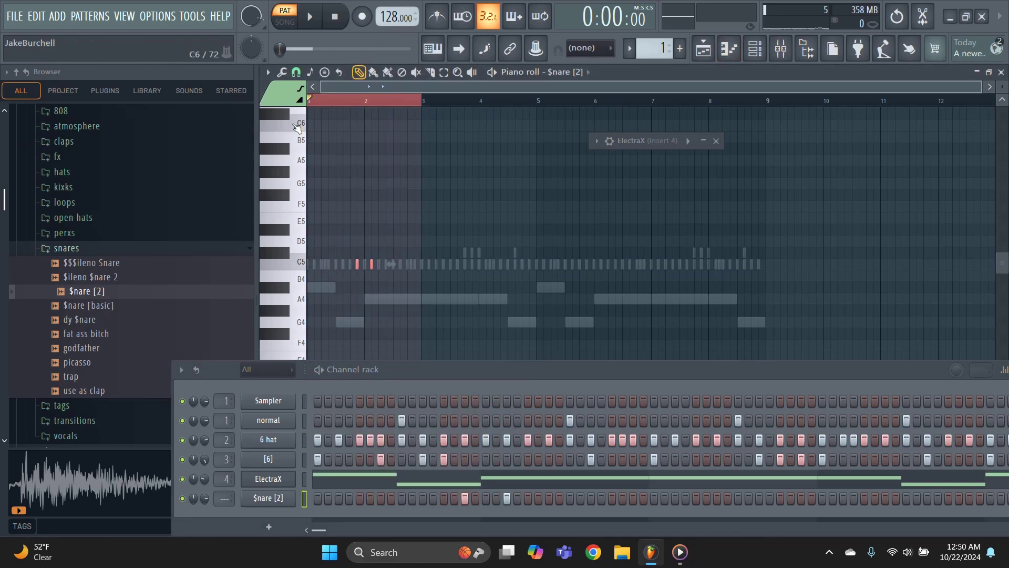
key(ctrl+b)
key(ctrl+b)
key(ctrl+b)
drag(378, 58, 244, 84)
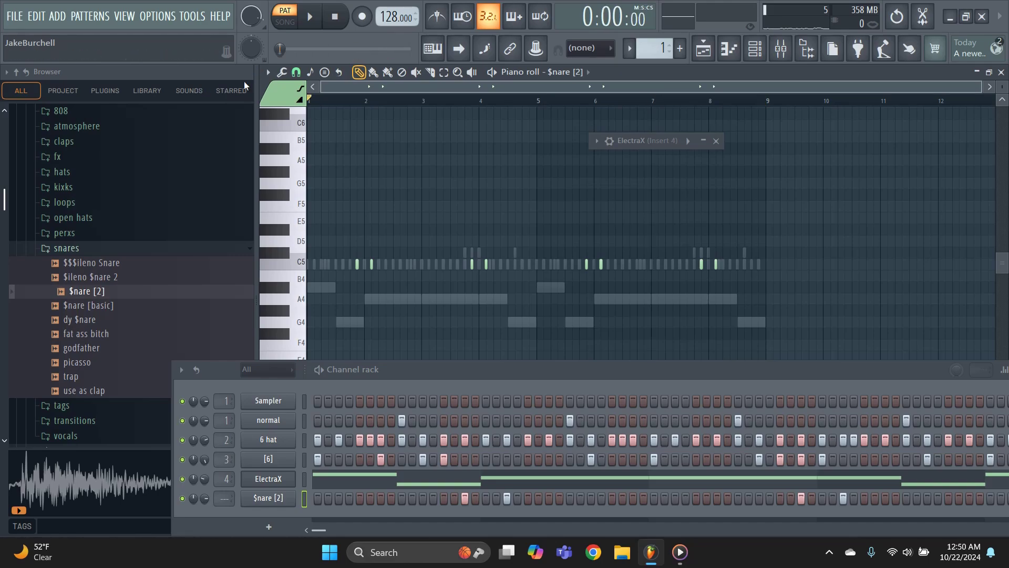
Step: Add a clap on bar 3 step 15 in place of the snare hit there and audition from bar 3
click(801, 420)
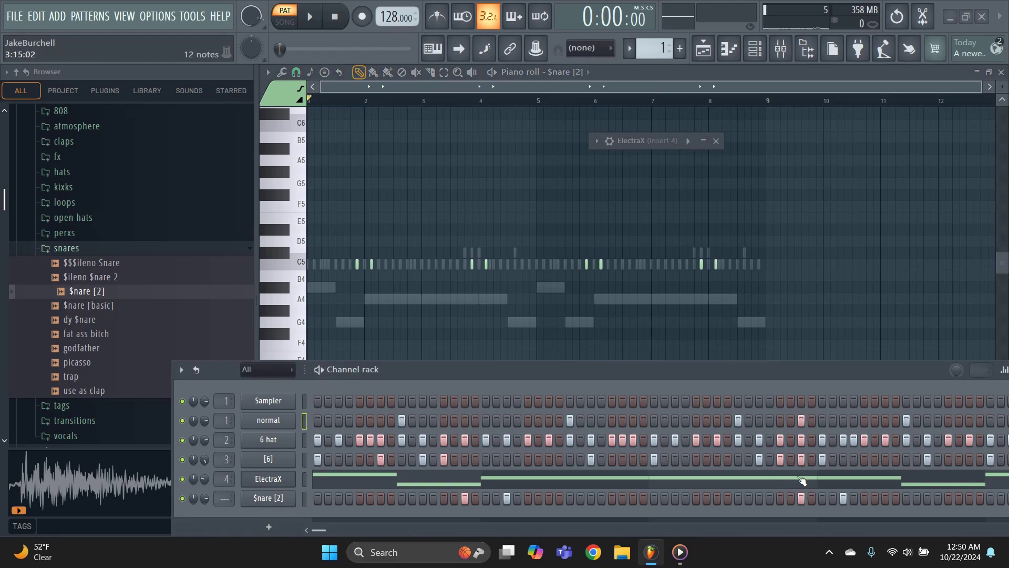
click(442, 103)
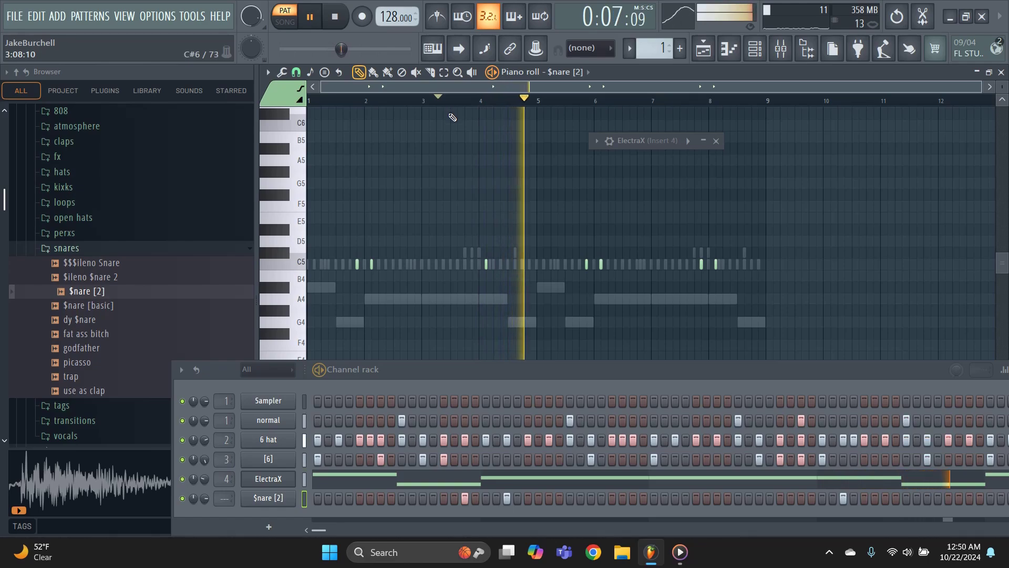
key(space)
key(space)
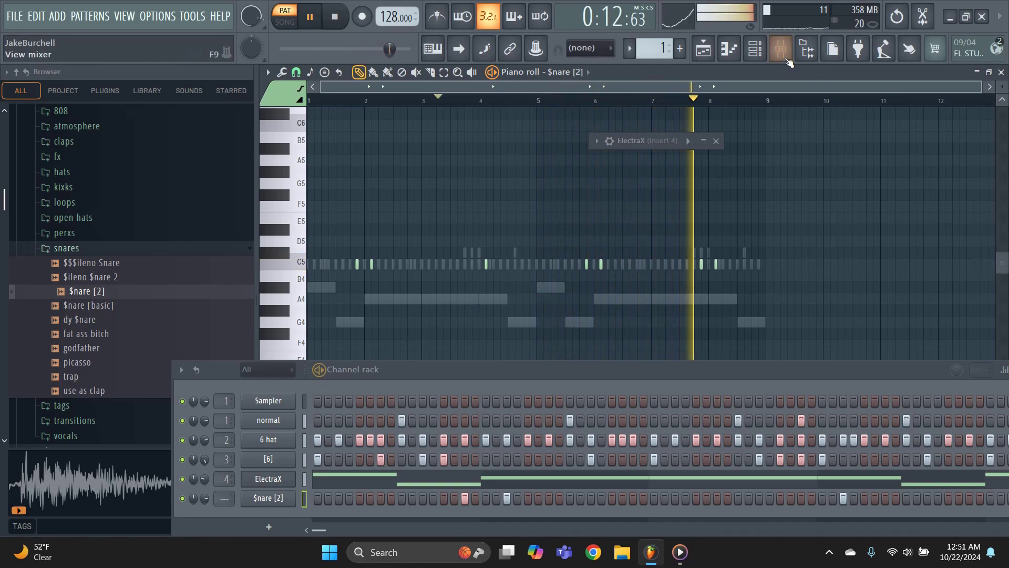
Step: Lower the [6] mixer track to 85% (-3.5 dB) and set the Windows speaker volume to 97
key(F9)
drag(408, 314, 408, 339)
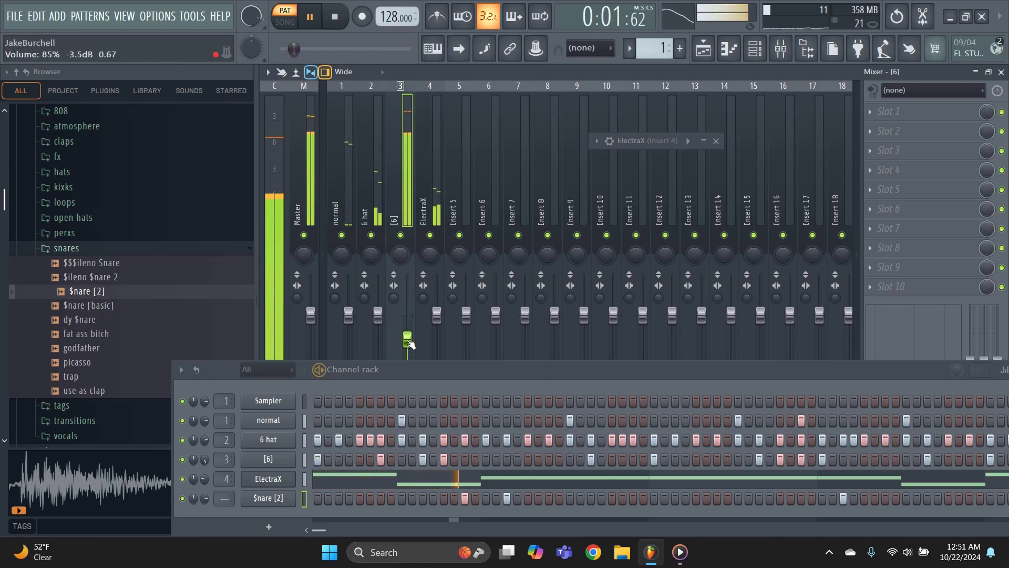
click(907, 552)
drag(901, 473, 955, 470)
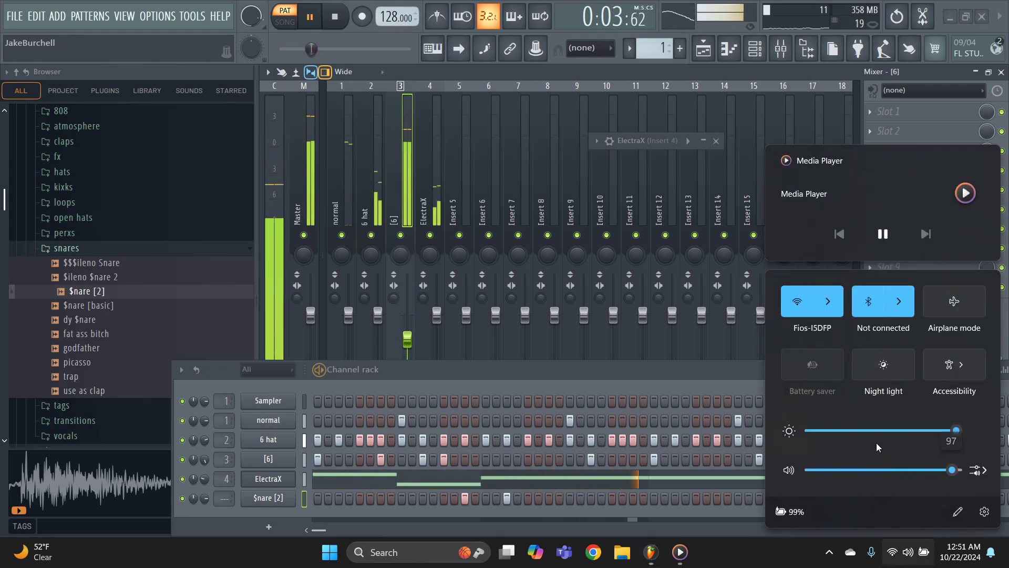
Step: Solo the ElectraX mixer track, switch off SYNT2 in the ElectraX plugin and audition the pad
right_click(431, 234)
click(428, 210)
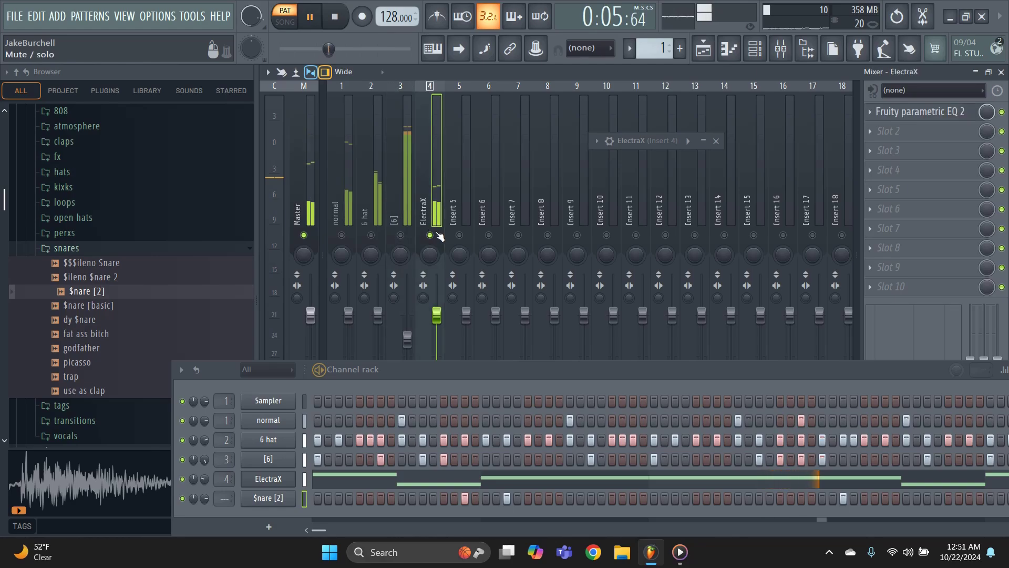
key(space)
click(293, 481)
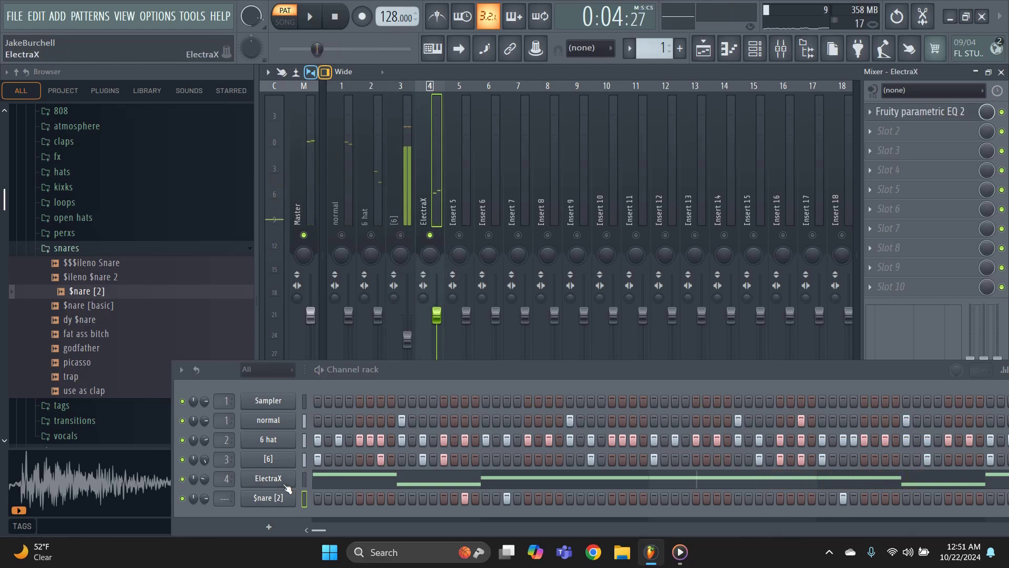
click(703, 141)
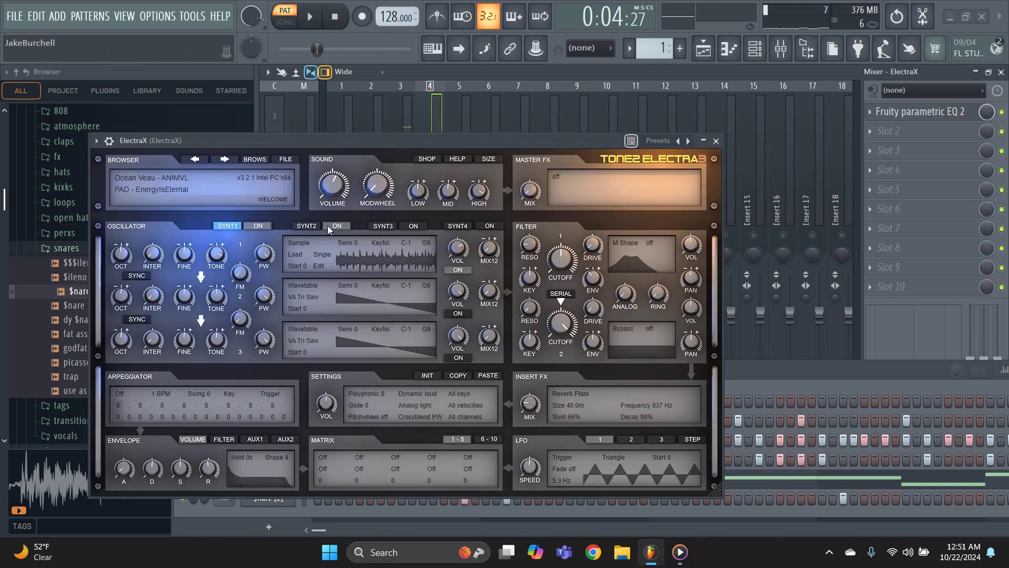
key(space)
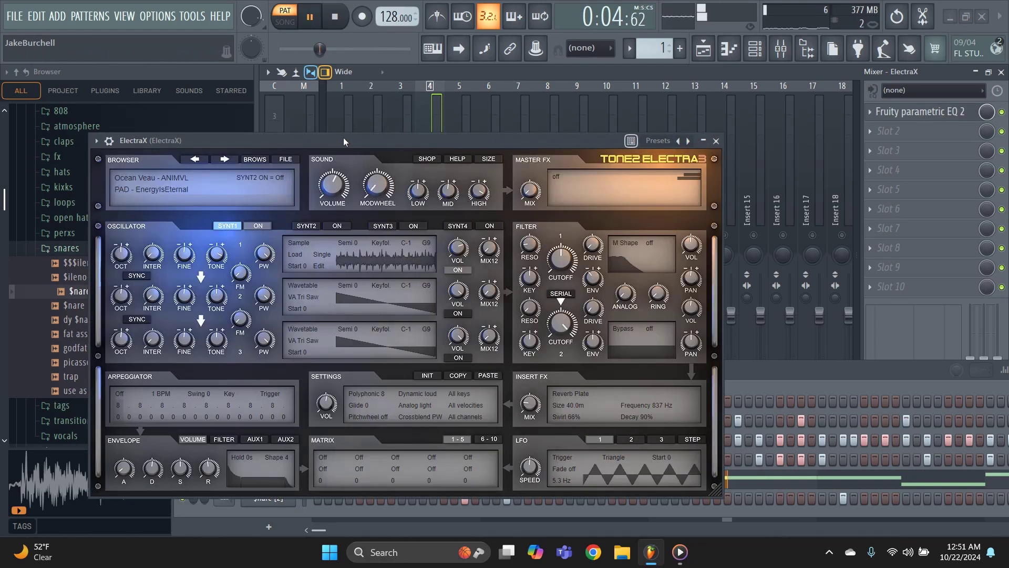
click(703, 141)
Step: Raise the ElectraX mixer track's fader and unmute the [6] and 6 hat tracks
scroll(433, 296, up, 5)
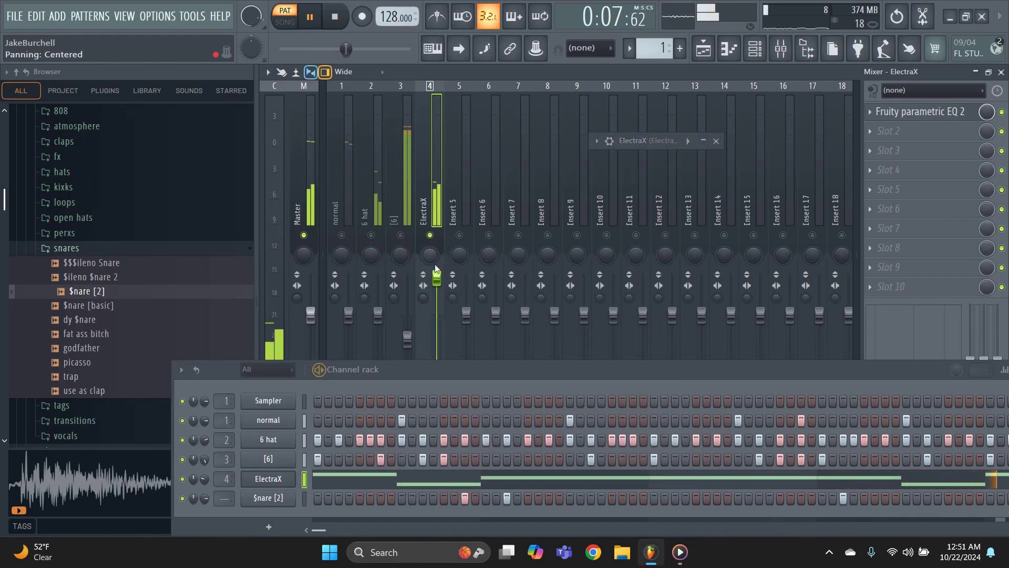
click(400, 235)
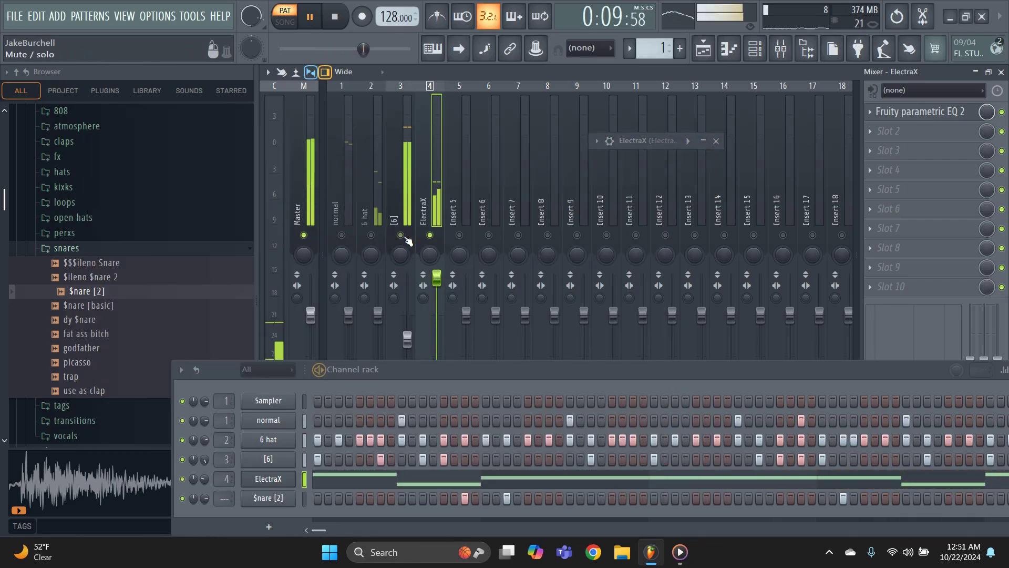
click(371, 235)
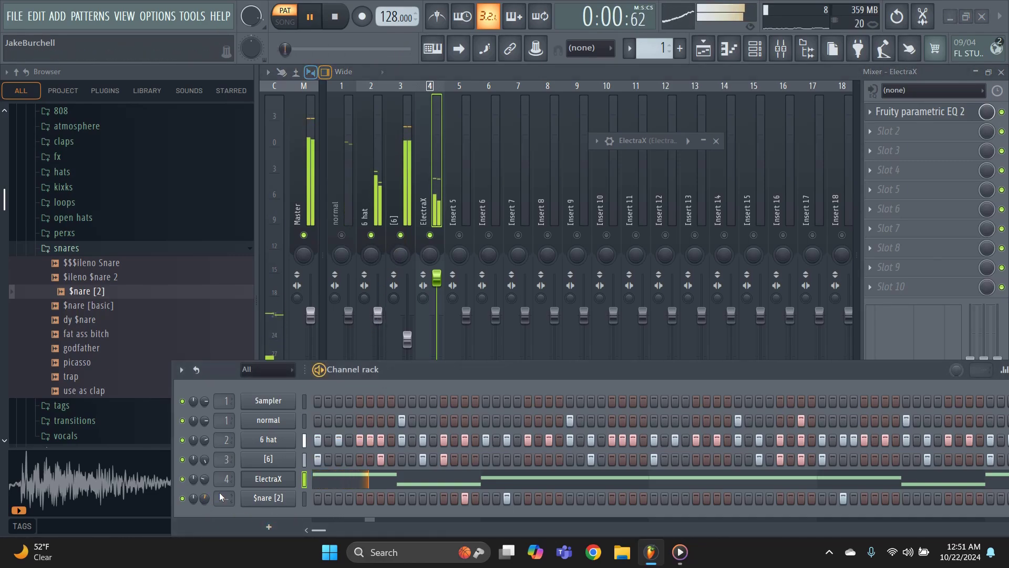
Step: Route the ElectraX channel to mixer insert 5 and unmute that insert and the clap track
click(465, 194)
key(ctrl+l)
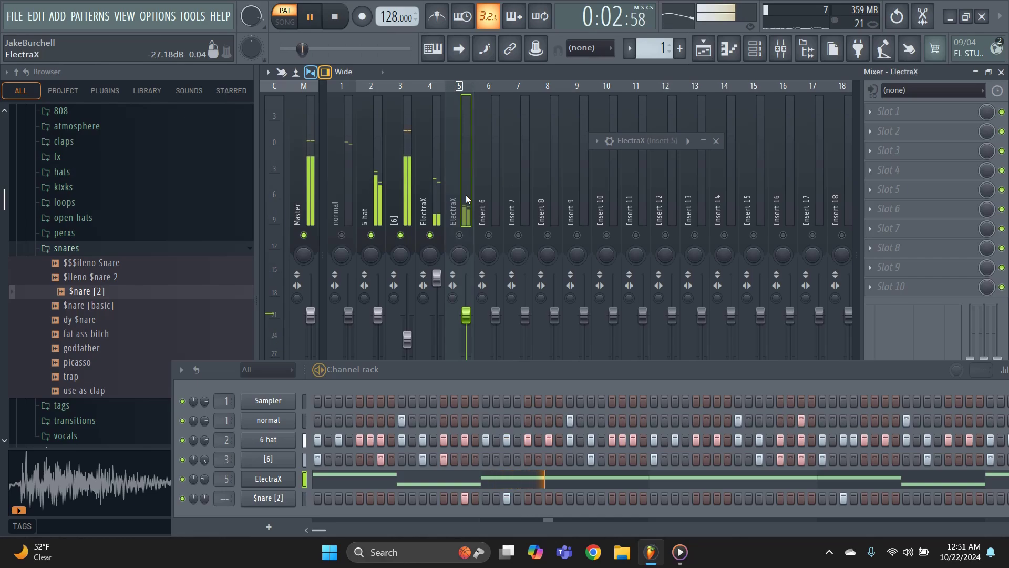
click(459, 236)
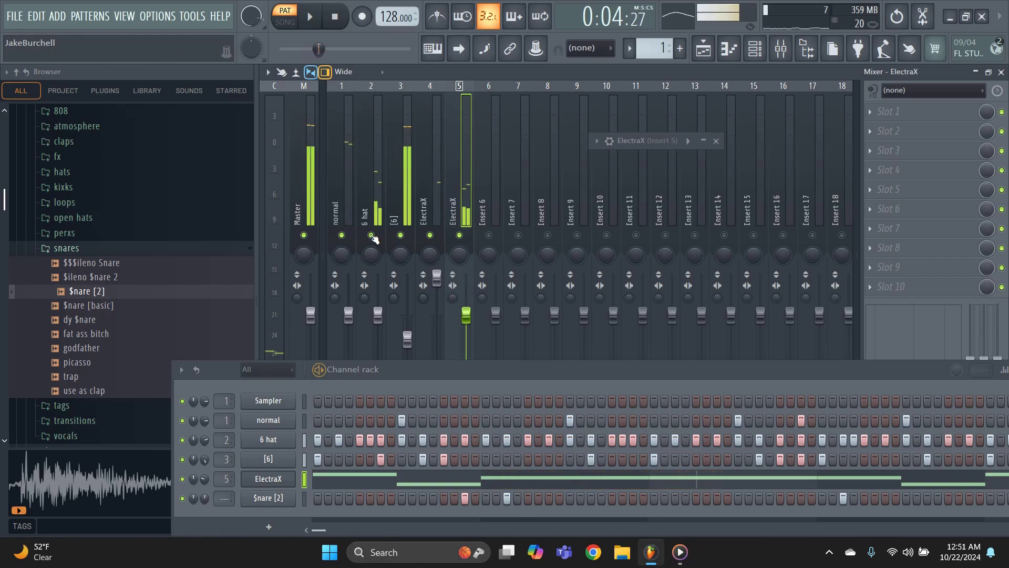
Step: Select the Master track, play the beat and lower the volume of the normal clap channel
click(304, 131)
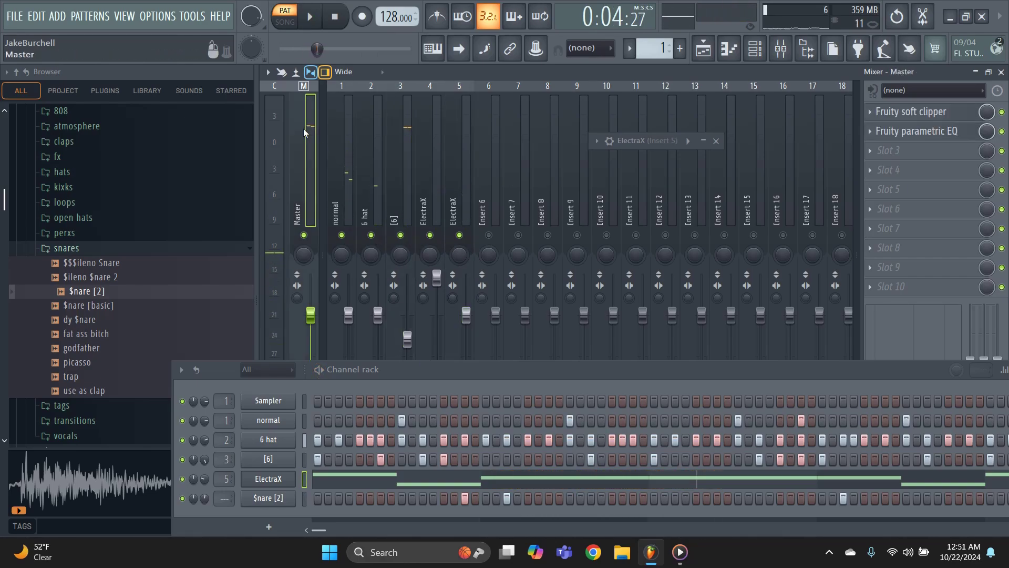
key(space)
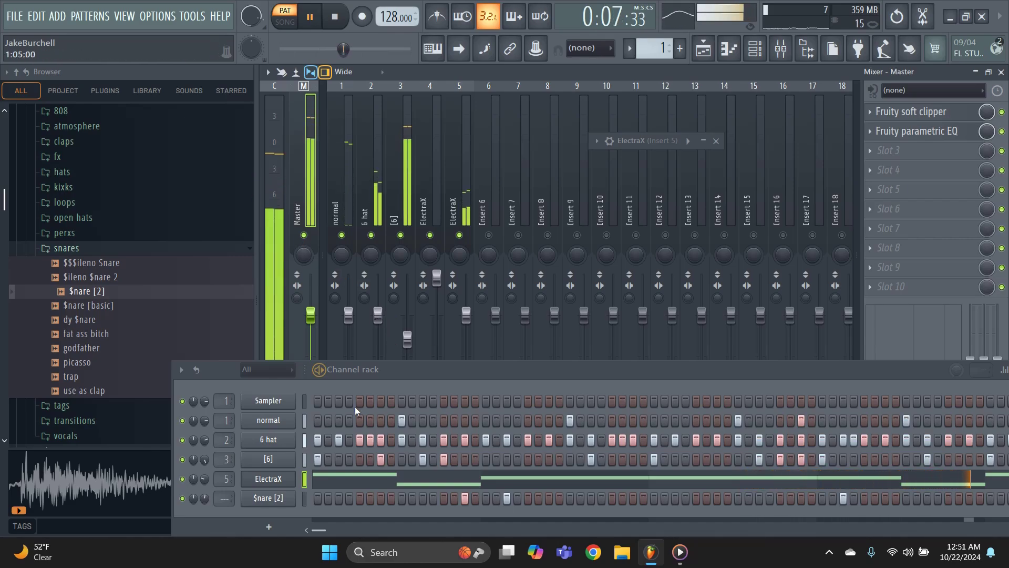
drag(207, 421, 207, 431)
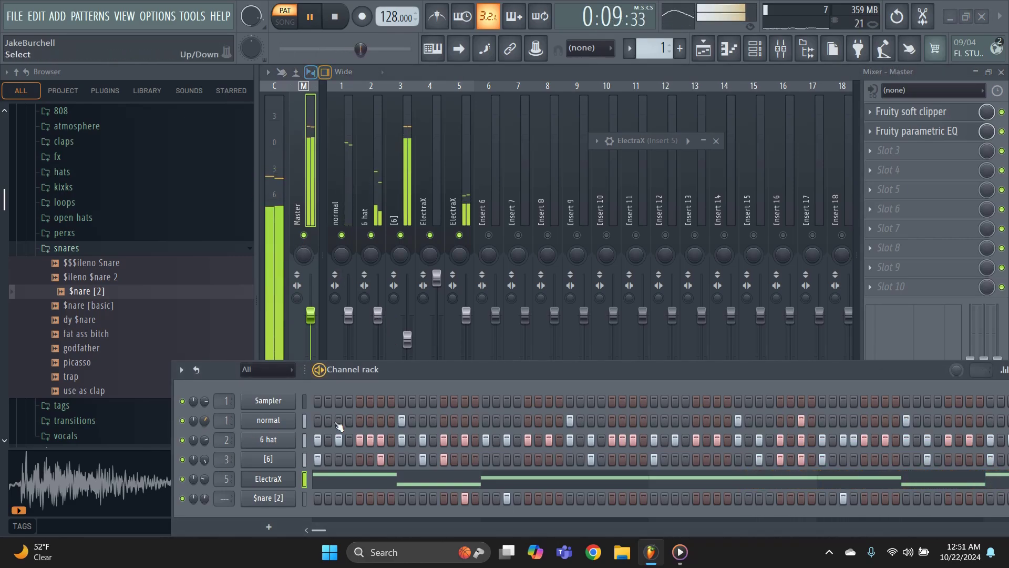
Step: Turn the Windows speaker volume fully up and set the [6] mixer track to 91% (-2.1 dB)
click(909, 551)
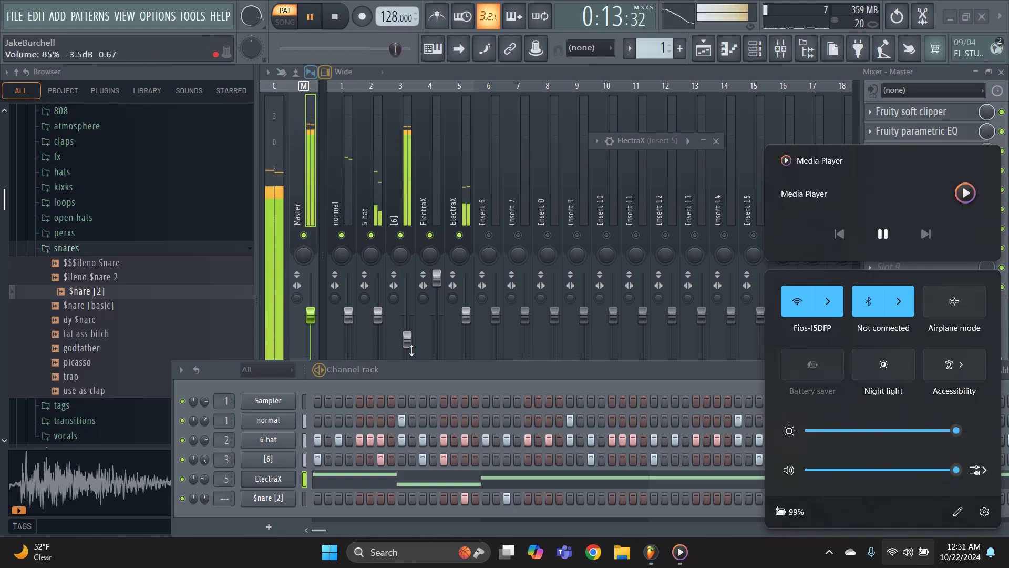
drag(411, 350, 413, 329)
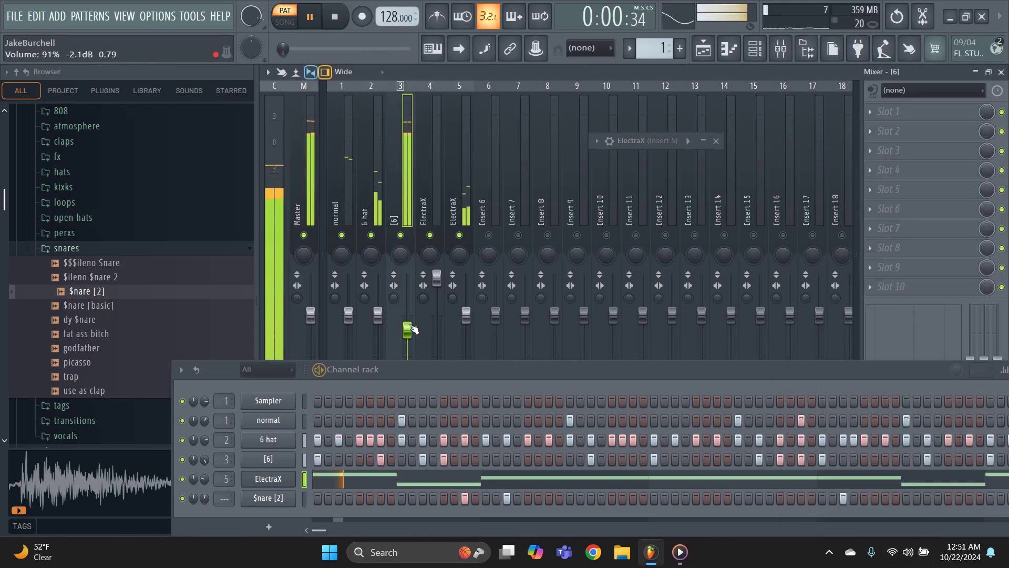
Step: Check the 6 hat sampler settings, close them and raise the fader of the ElectraX track on insert 5
click(273, 440)
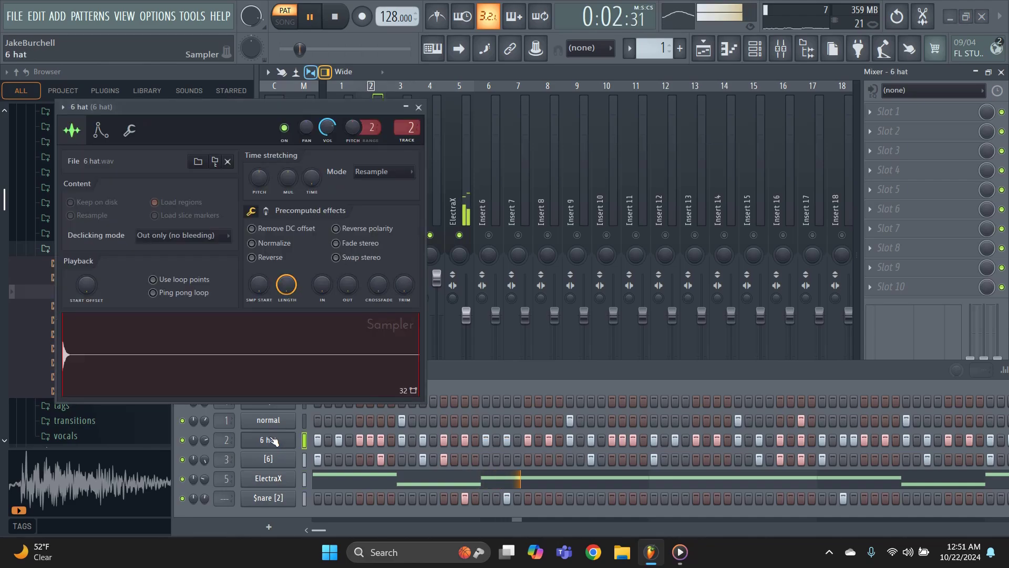
click(419, 107)
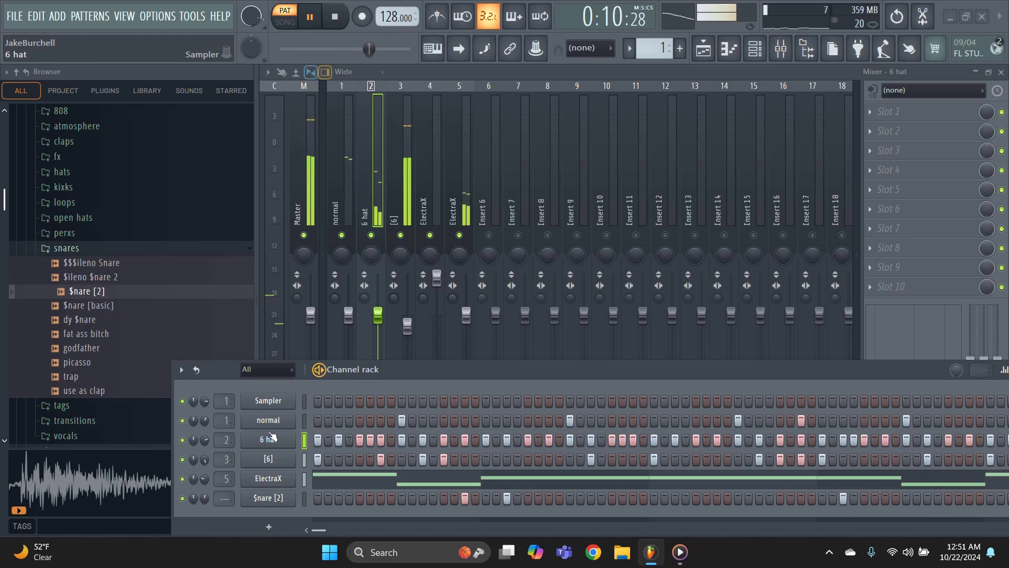
drag(466, 315, 467, 265)
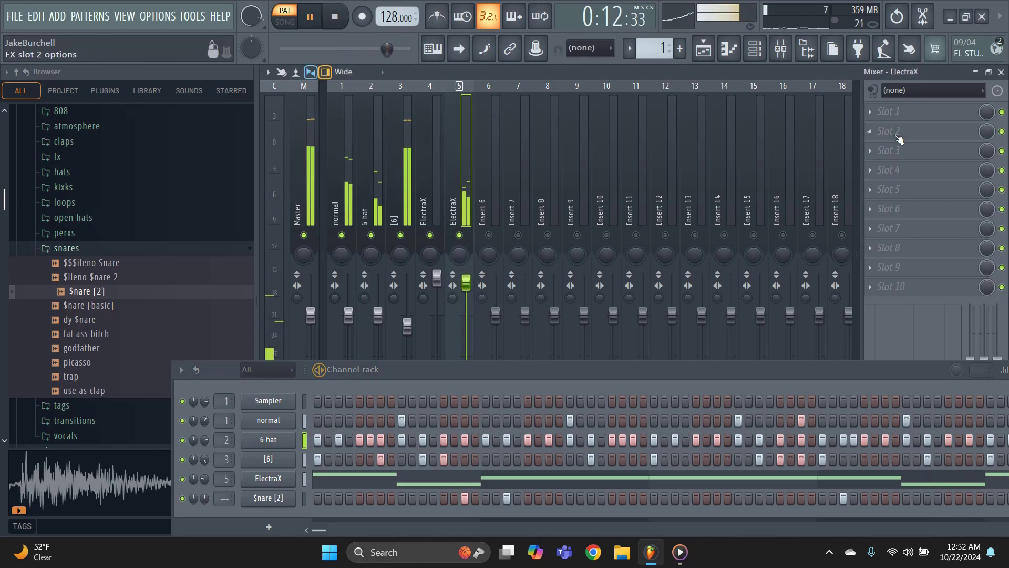
Step: Add Fruity Parametric EQ 2 to the ElectraX track on insert 5, cutting the lows with band 1 and boosting the highs with band 7
click(899, 138)
click(606, 517)
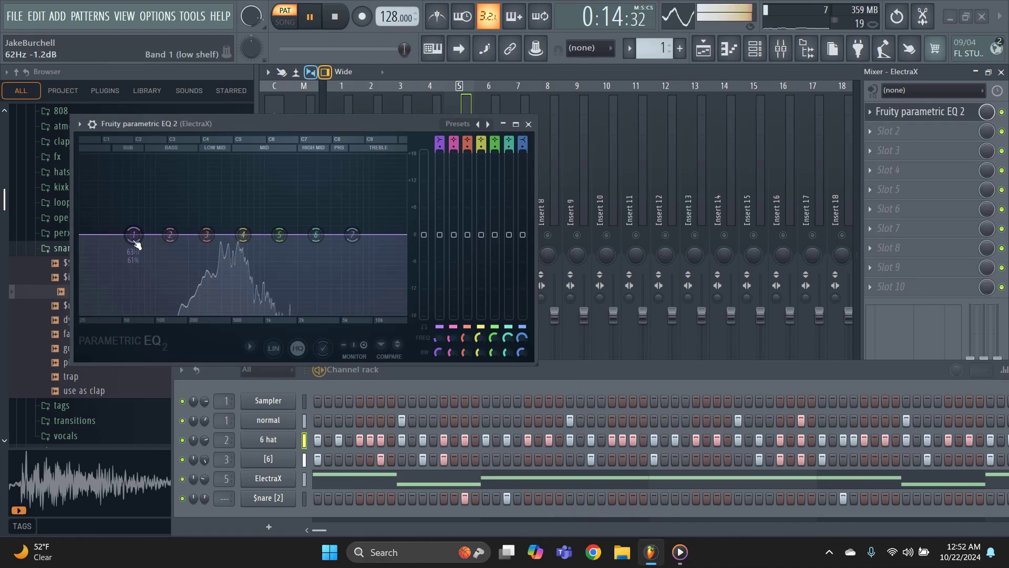
drag(135, 238, 163, 314)
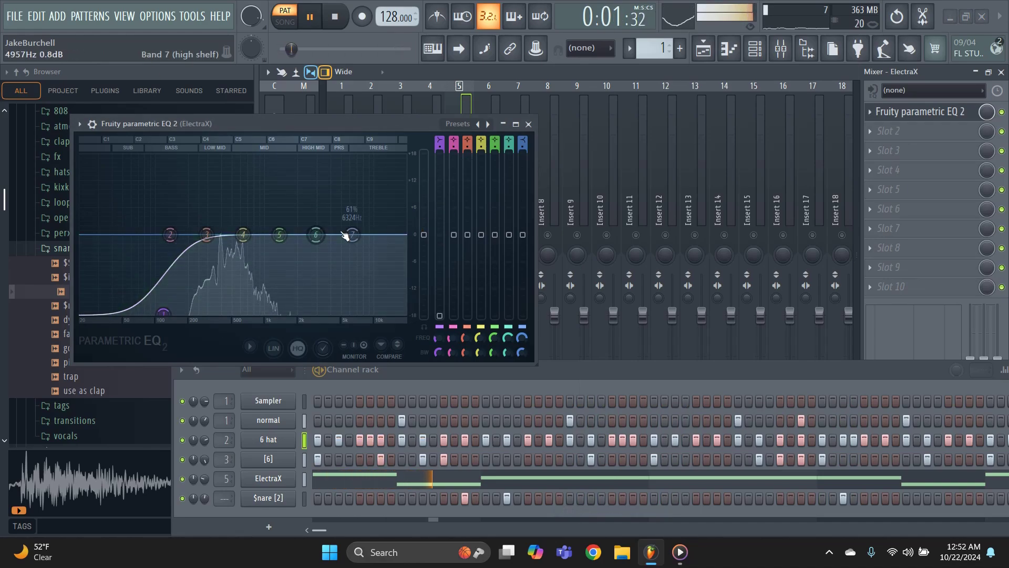
drag(352, 234, 363, 161)
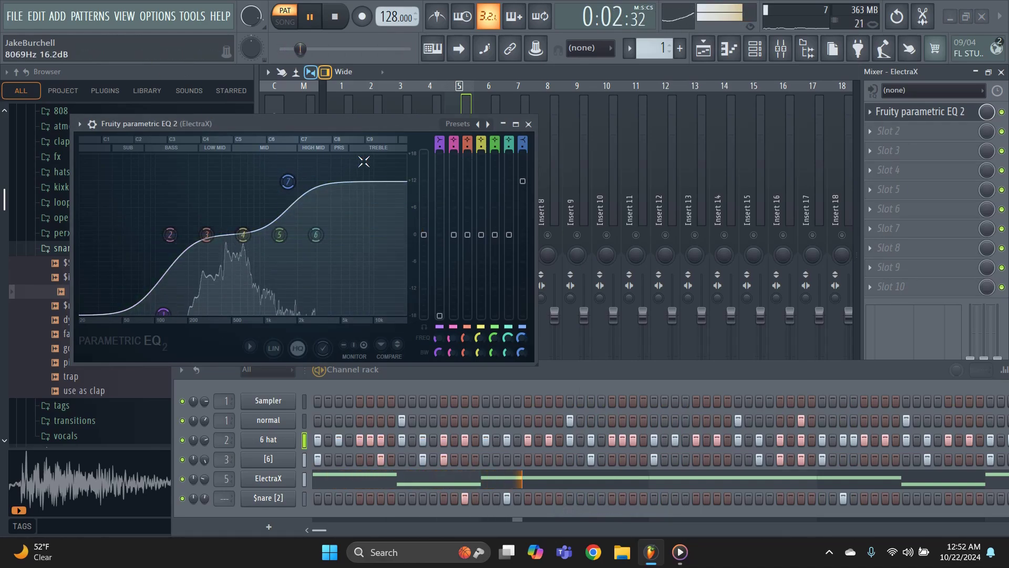
click(528, 124)
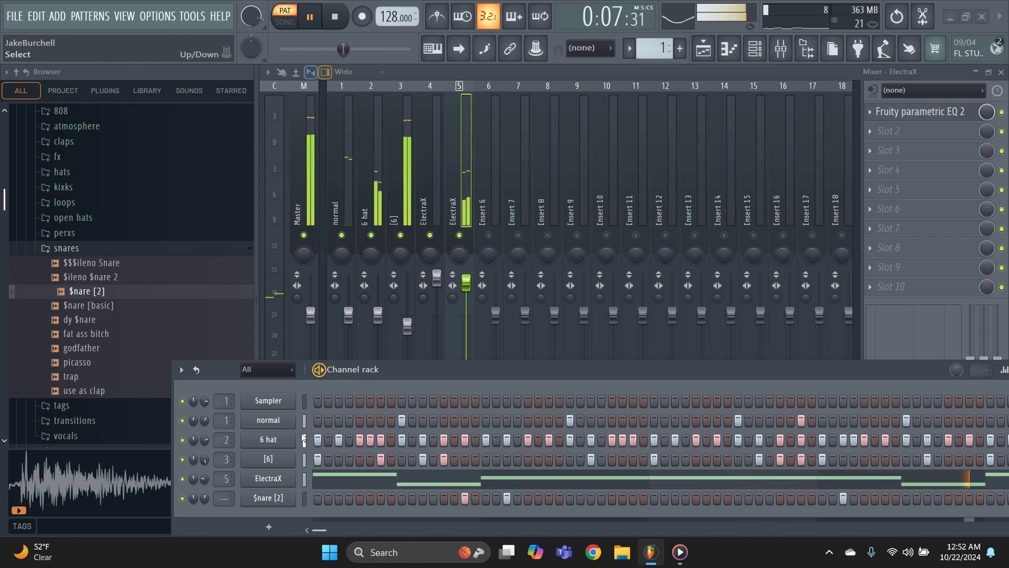
Step: Raise the ElectraX fader on insert 5 slightly, lower the [6] track's fader and select the Master track
drag(469, 284, 469, 276)
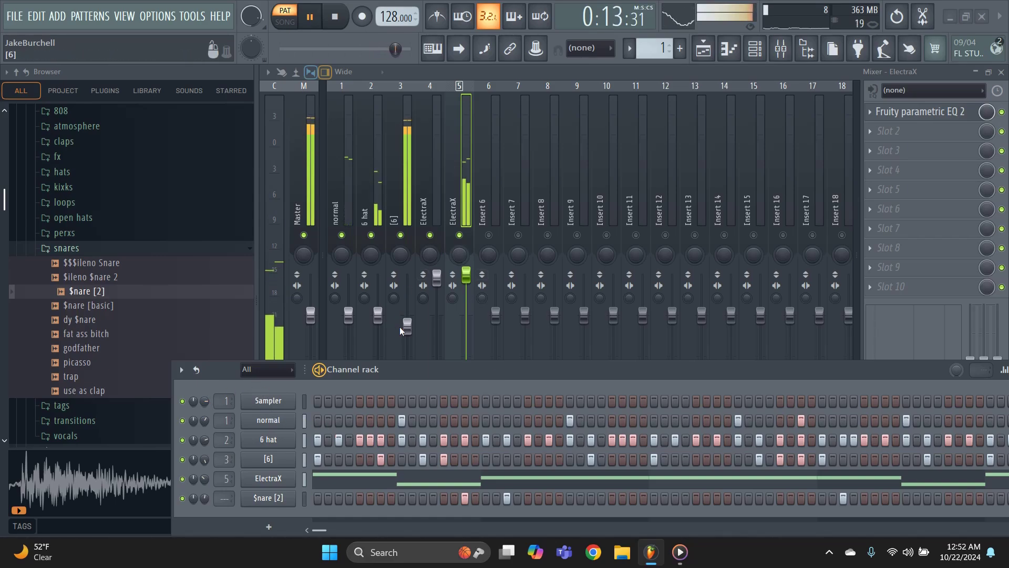
drag(399, 327, 416, 334)
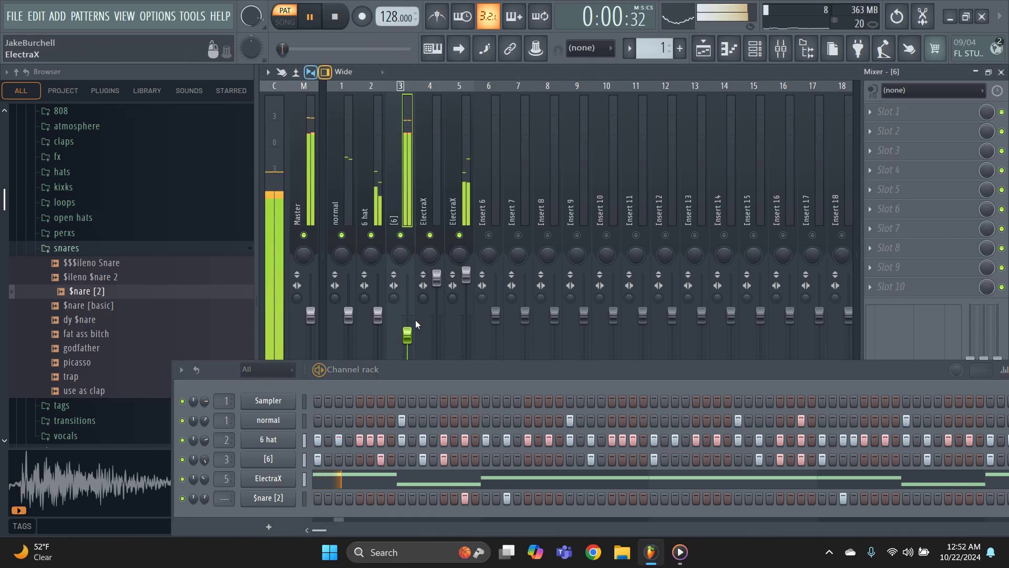
click(310, 149)
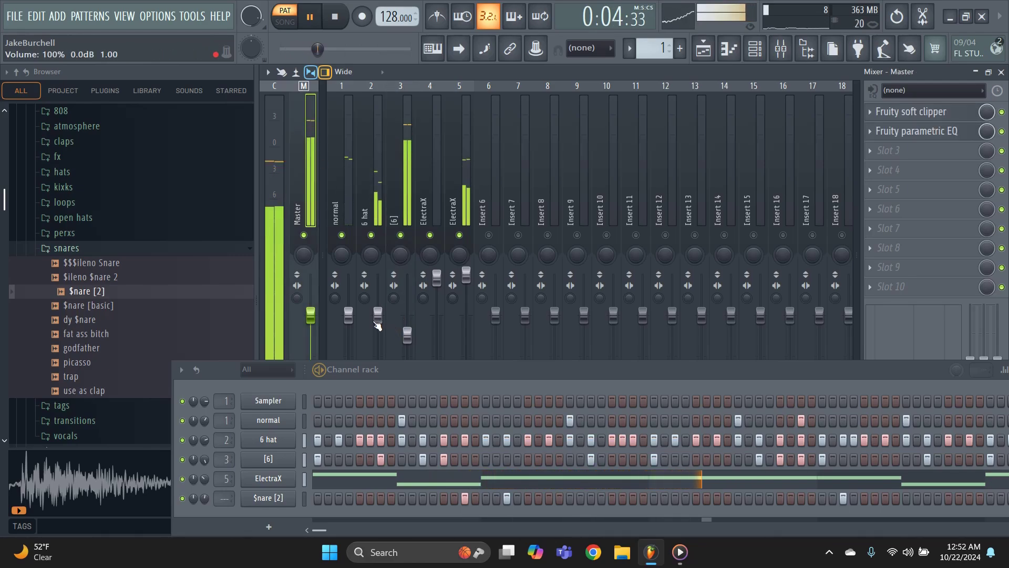
Step: Open the $nare [2] channel in the piano roll and collapse the snares folder in the browser
right_click(282, 499)
click(293, 499)
right_click(284, 499)
click(315, 366)
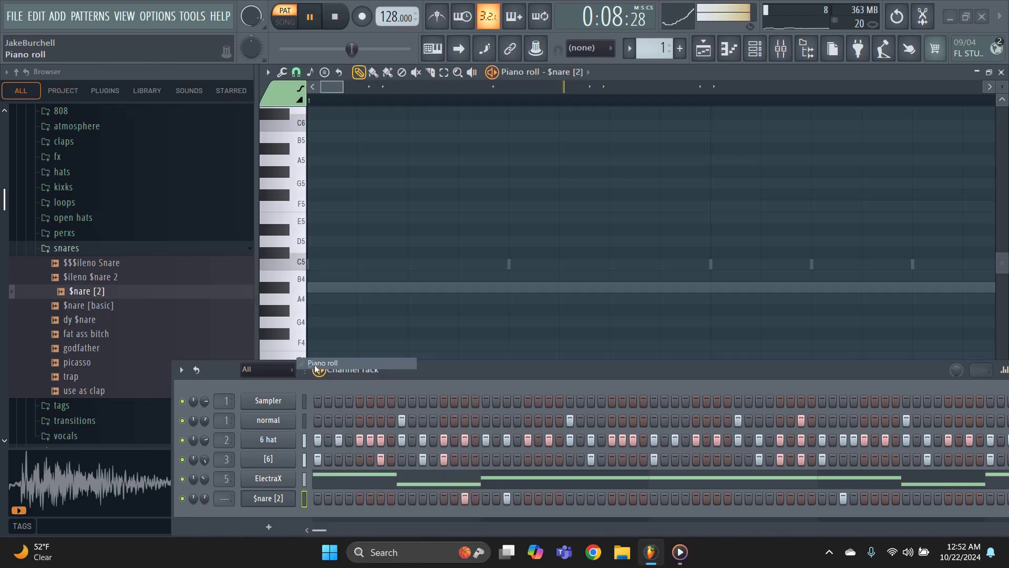
click(79, 249)
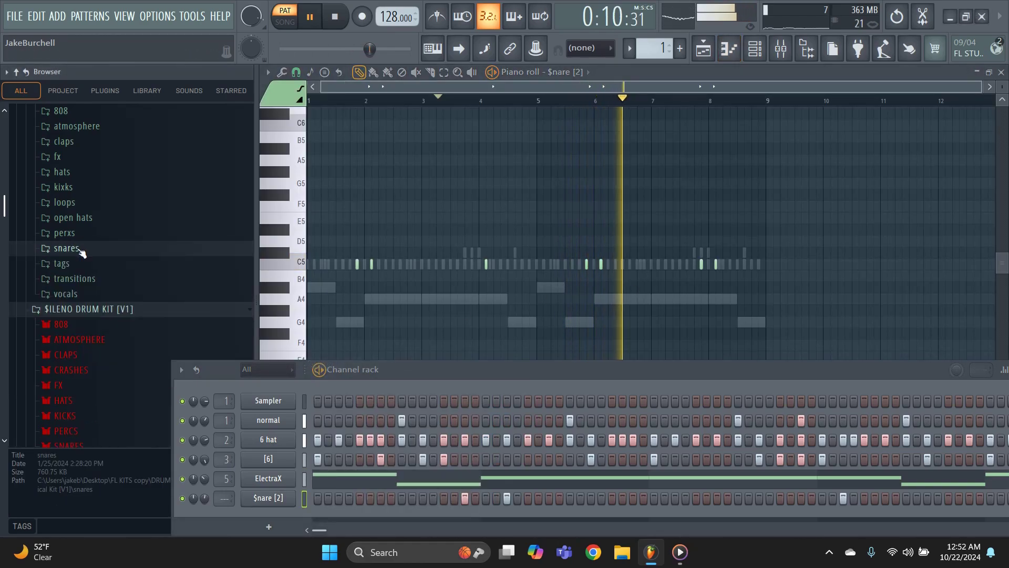
scroll(81, 252, down, 5)
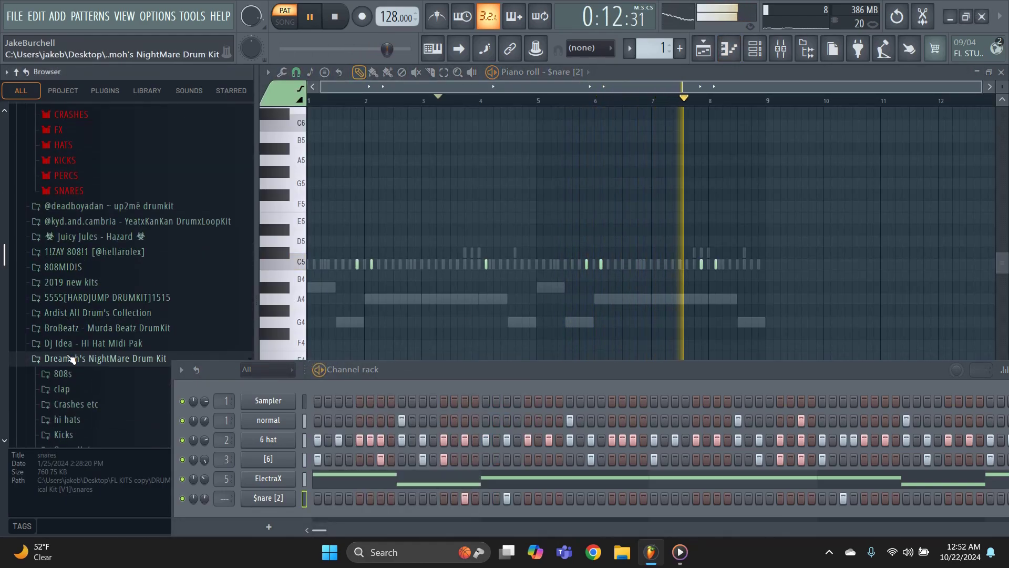
Step: Set the playback start late in bar 7 and add a C5 snare note at step 5 of bar 8
click(685, 99)
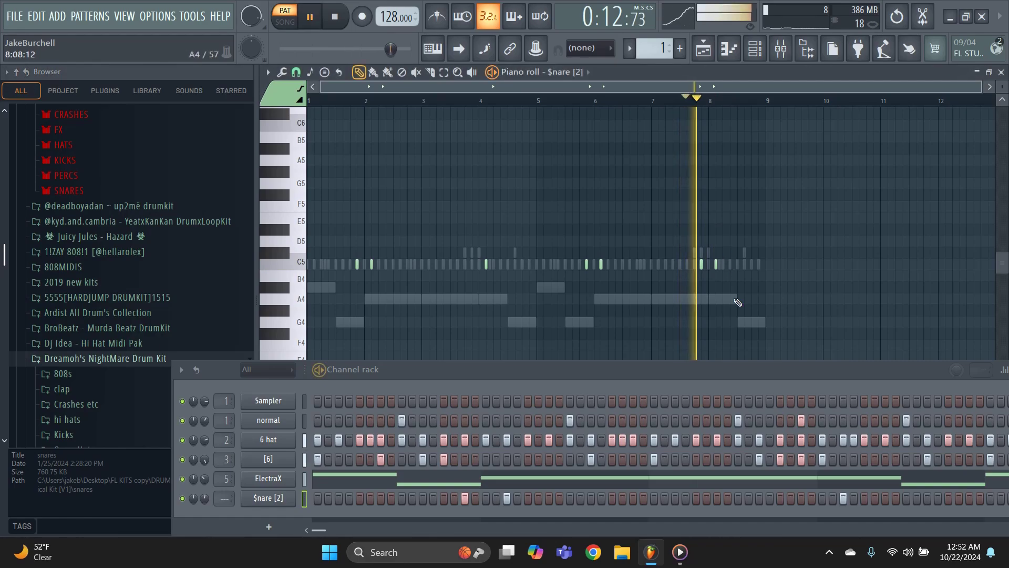
key(space)
scroll(723, 284, up, 5)
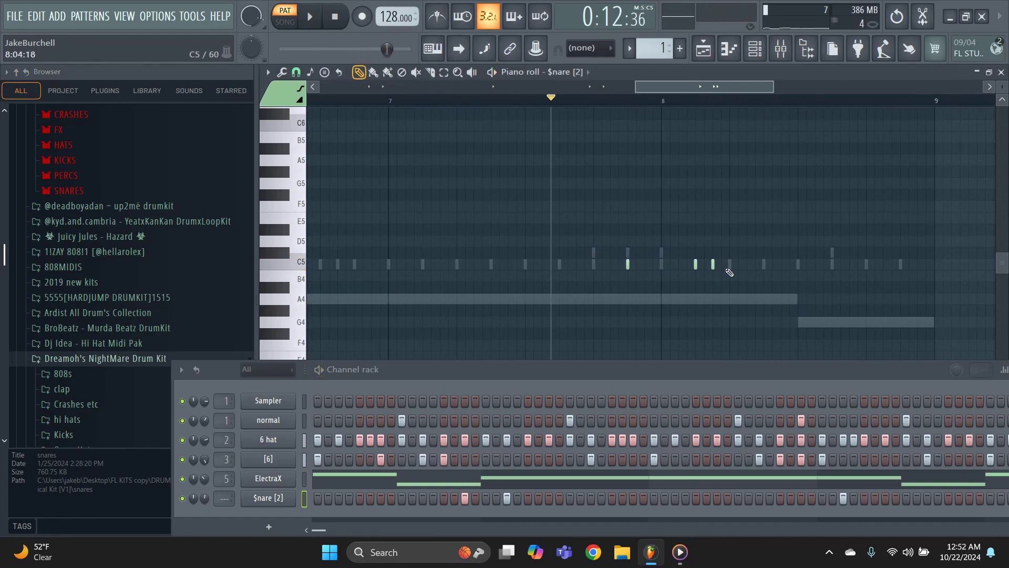
key(space)
click(728, 270)
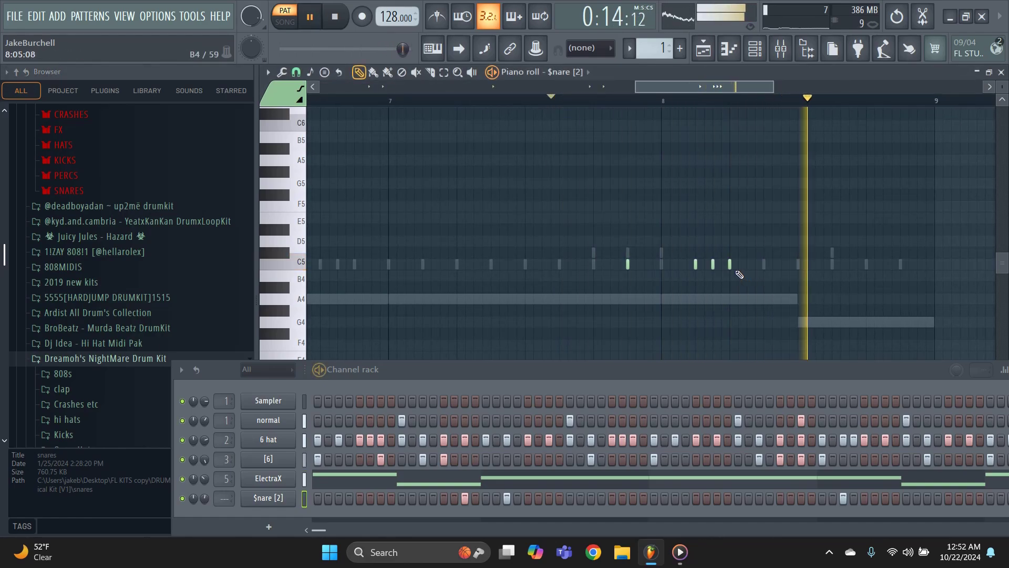
Step: Delete the snare note at step 4 of bar 8 and add C5 notes at steps 6 and 7
key(space)
key(space)
right_click(713, 268)
click(745, 267)
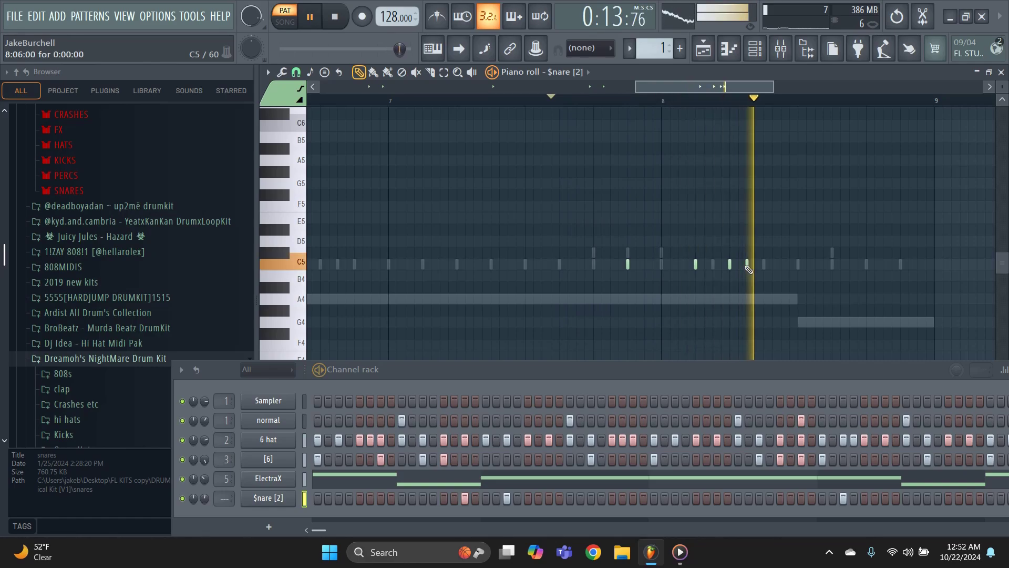
click(763, 266)
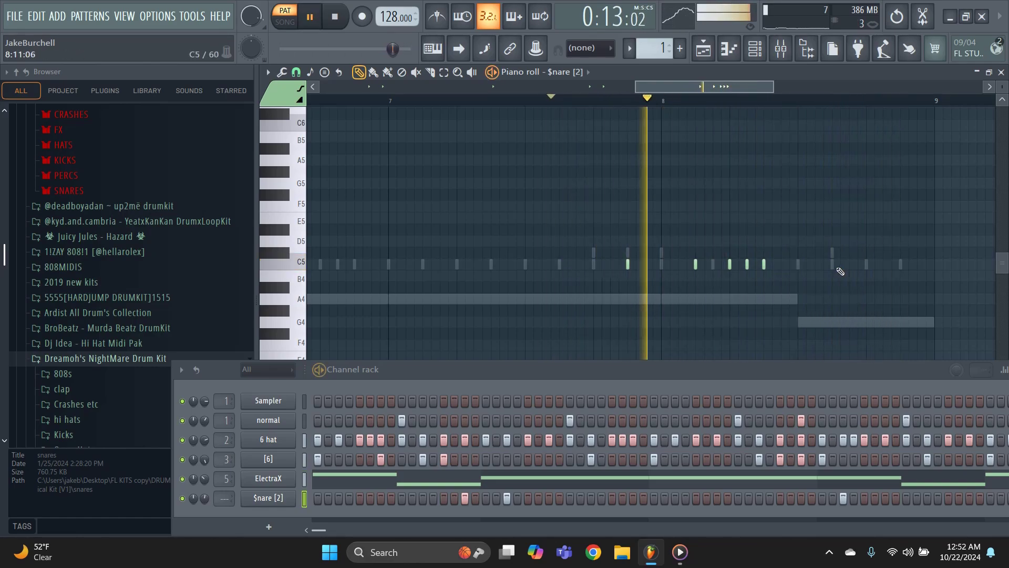
Step: Play the snare roll from the start marker and add a C5 snare note at step 11 of bar 8
key(space)
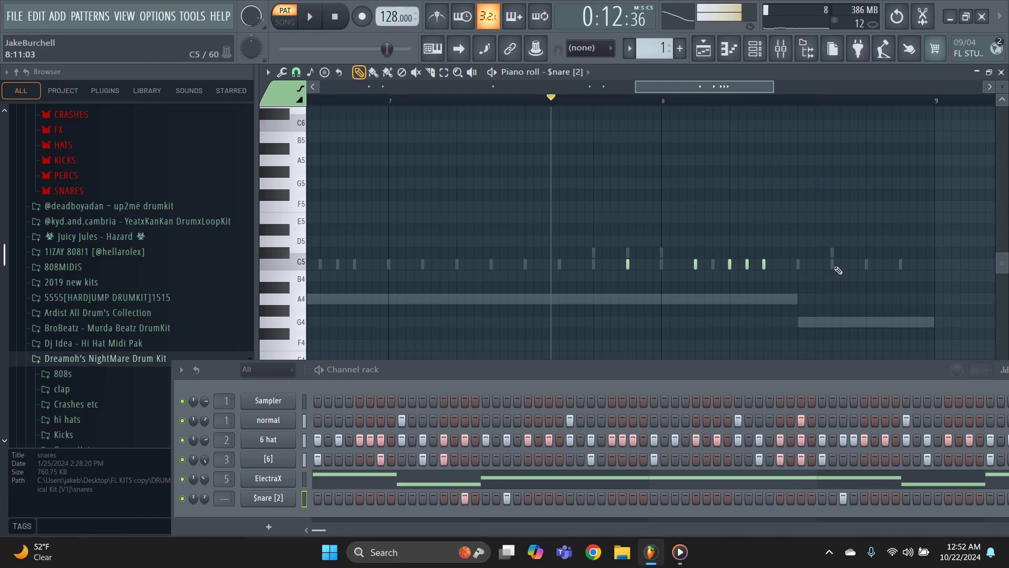
key(space)
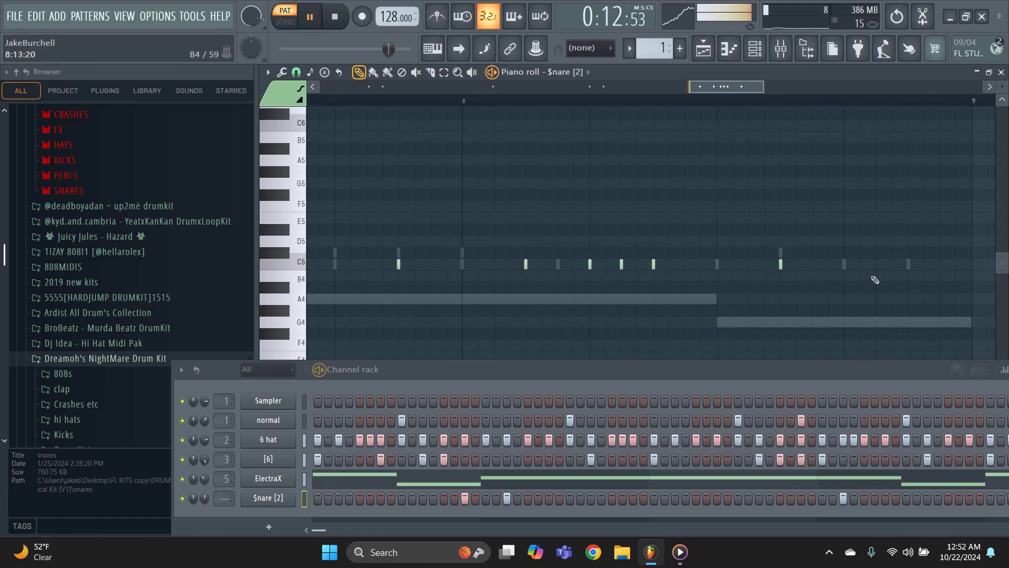
scroll(875, 280, down, 5)
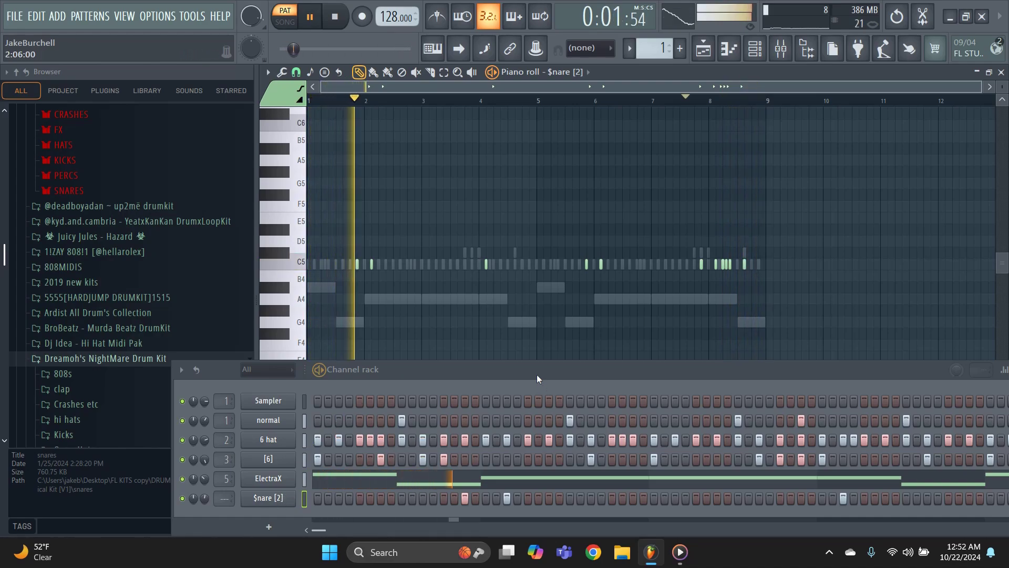
Step: Switch back to the mixer, raise the [6] track's fader slightly and show the channel rack again
key(F6)
scroll(742, 293, up, 3)
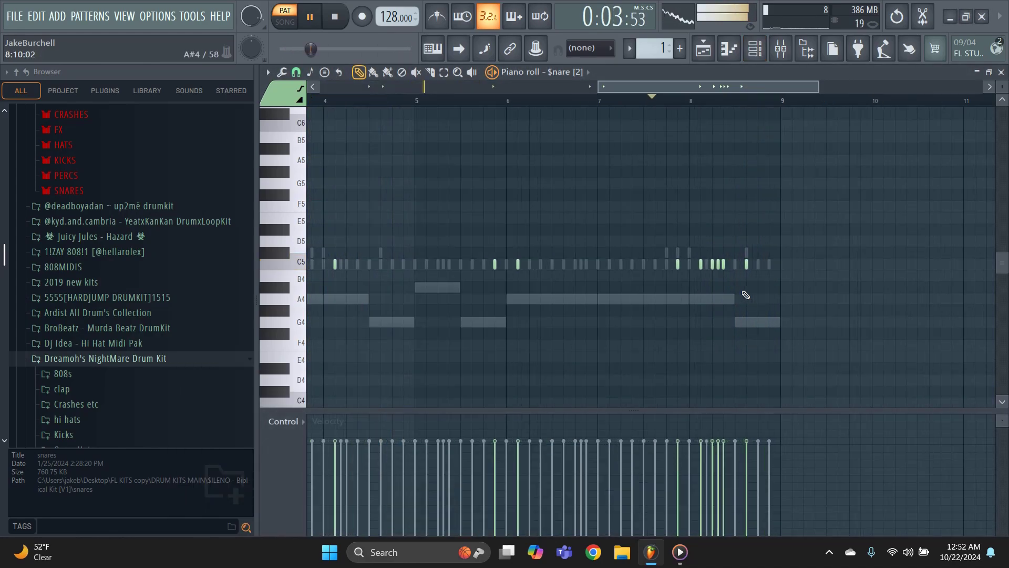
key(F9)
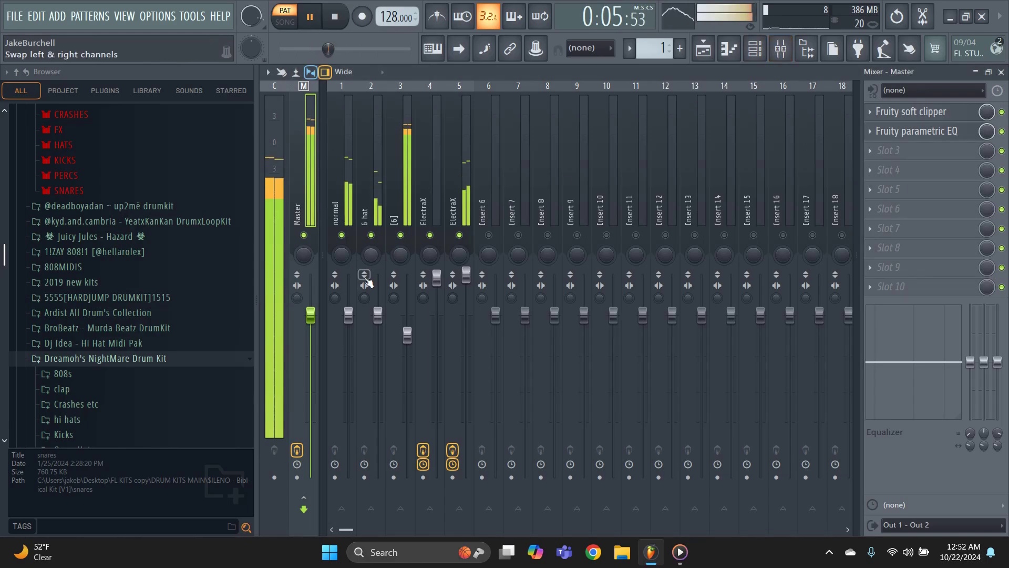
click(413, 330)
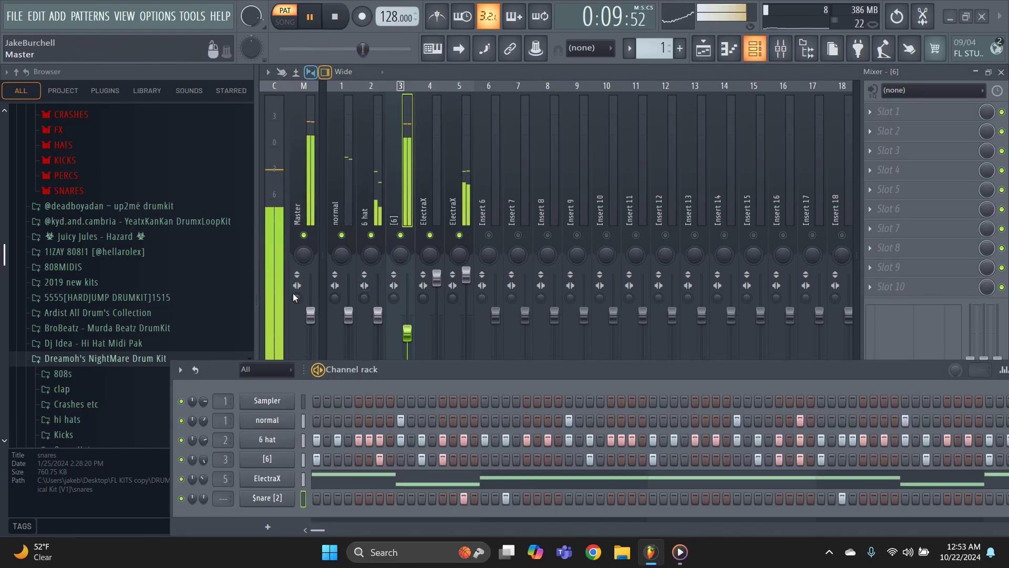
key(F6)
Step: Insert Fruity Parametric EQ 2 on the [6] track and cut its highs with band 7 at about 3876 Hz
click(867, 112)
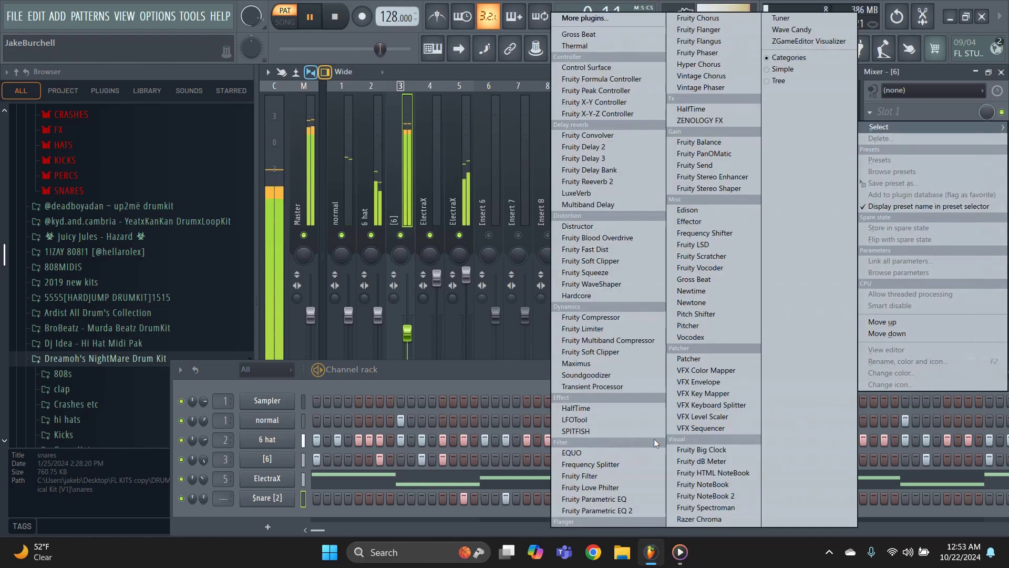
click(581, 511)
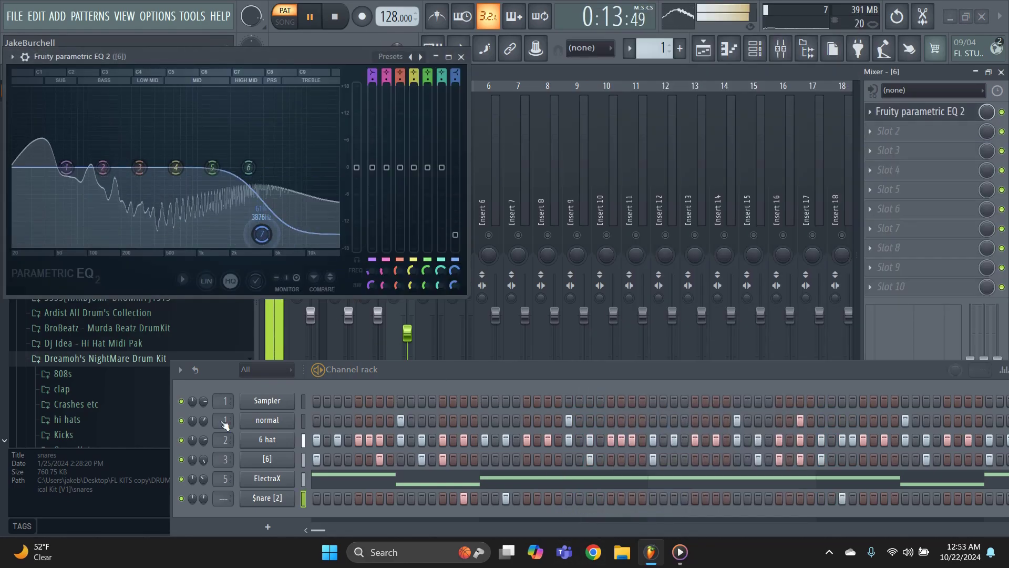
click(462, 57)
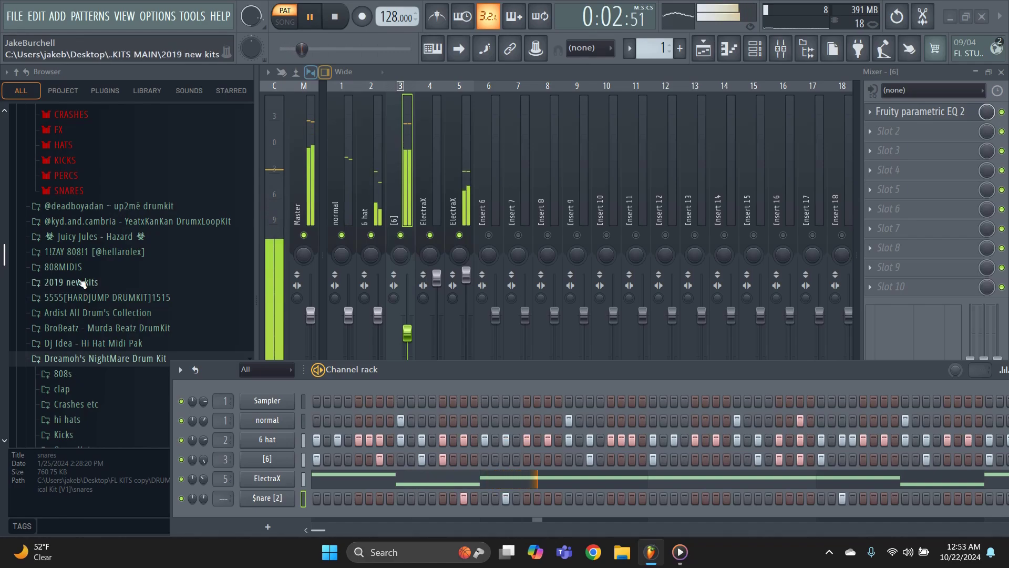
Step: Add DREAMOH OPEN HAT 5 from the Dreamoh's NightMare Drum Kit as a new channel and activate its step 15
scroll(81, 283, down, 4)
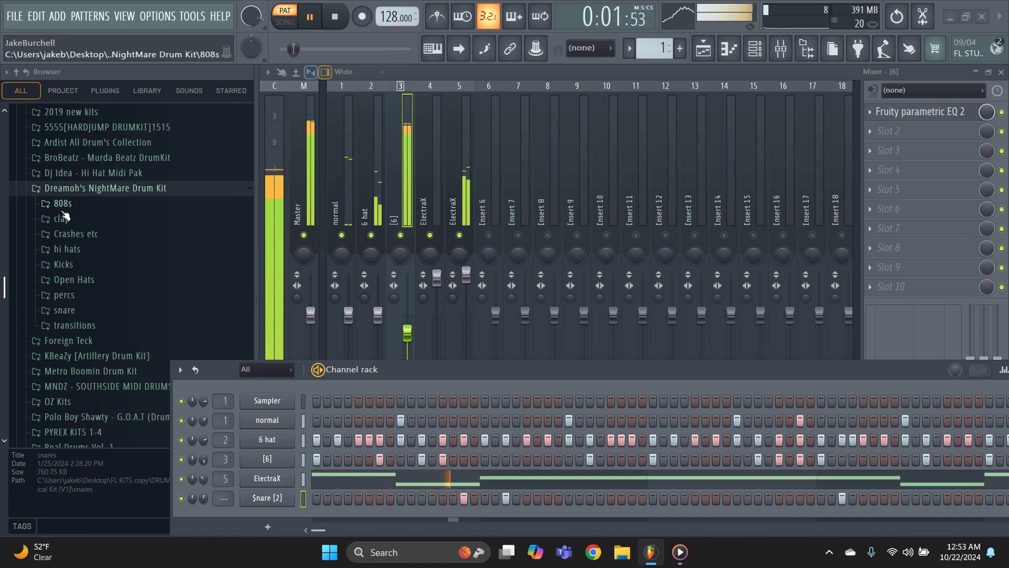
key(space)
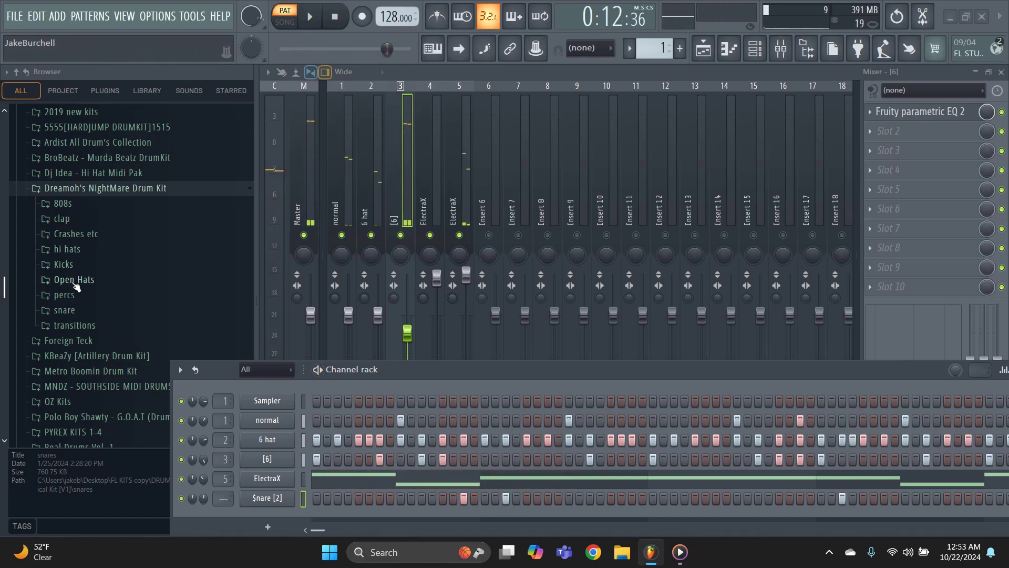
click(73, 279)
click(108, 351)
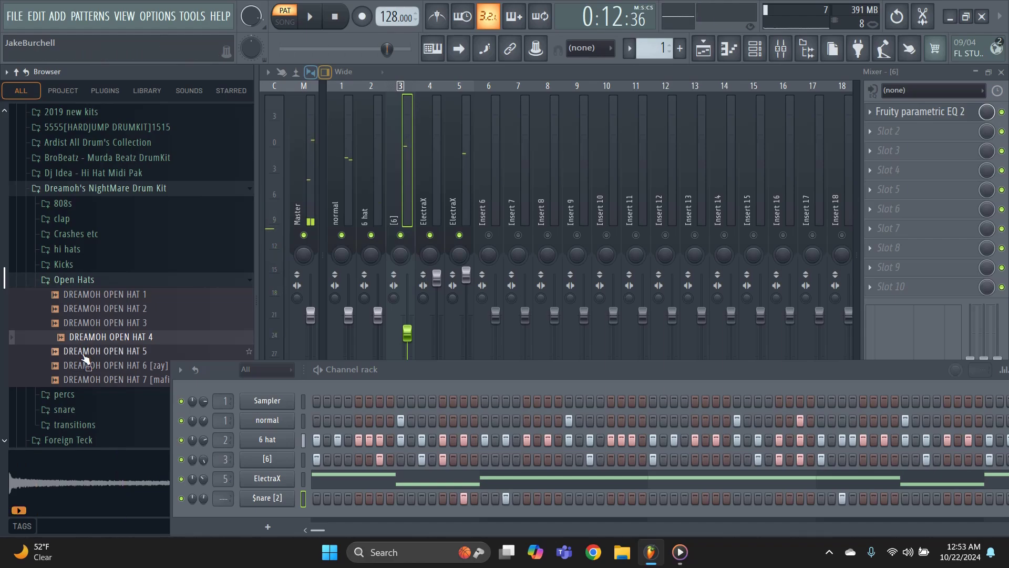
drag(107, 350, 282, 507)
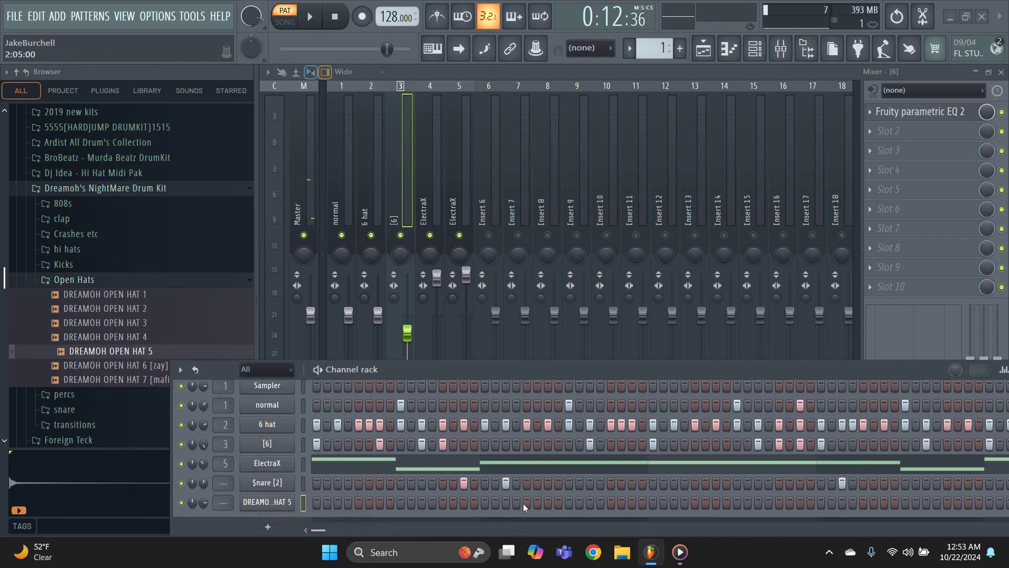
key(space)
key(space)
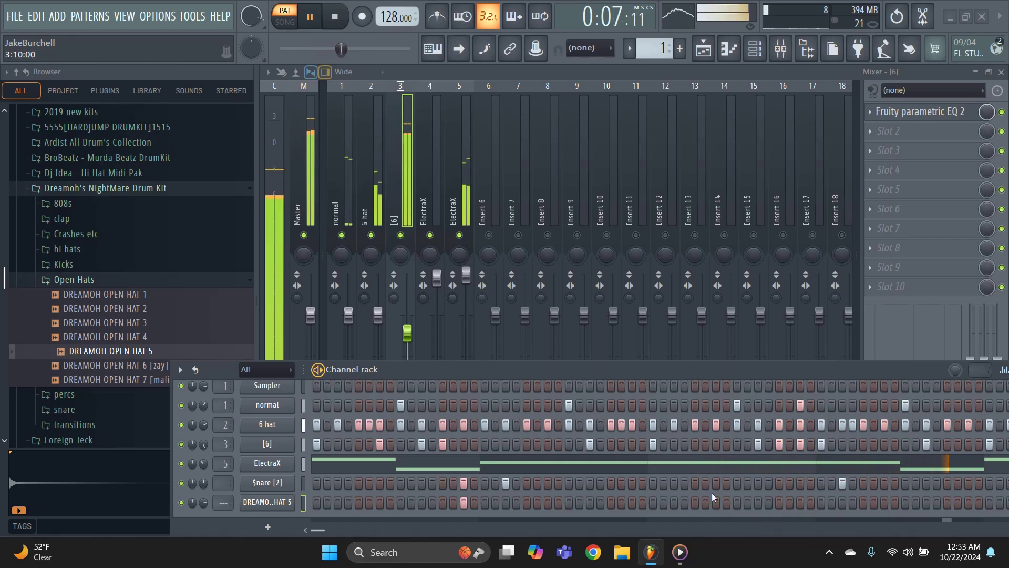
Step: Open the open hat channel in the piano roll, place a C5 note at step 15 of bar 7 and play from just before it
right_click(290, 503)
click(319, 364)
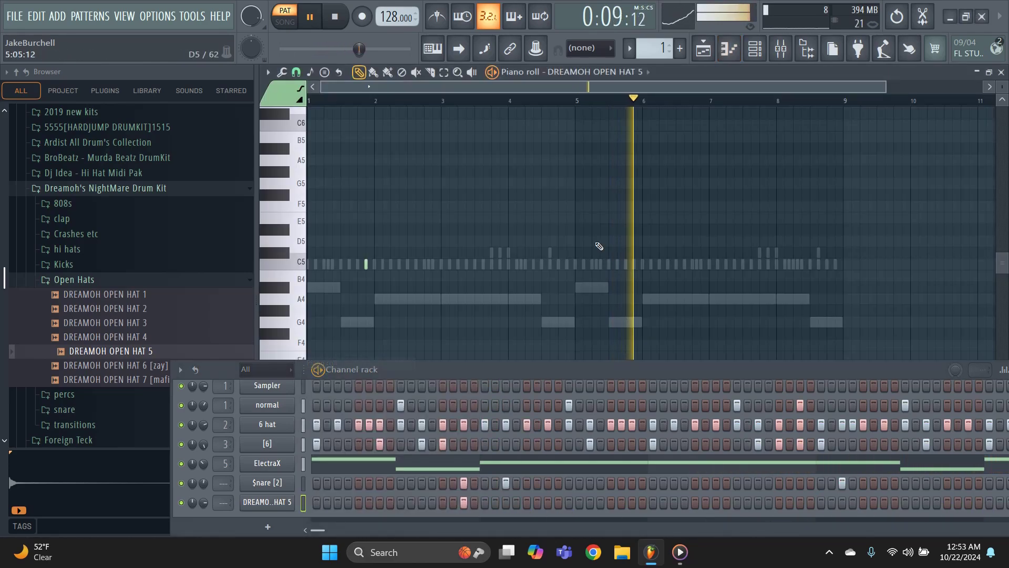
ctrl+scroll(807, 265, up, 4)
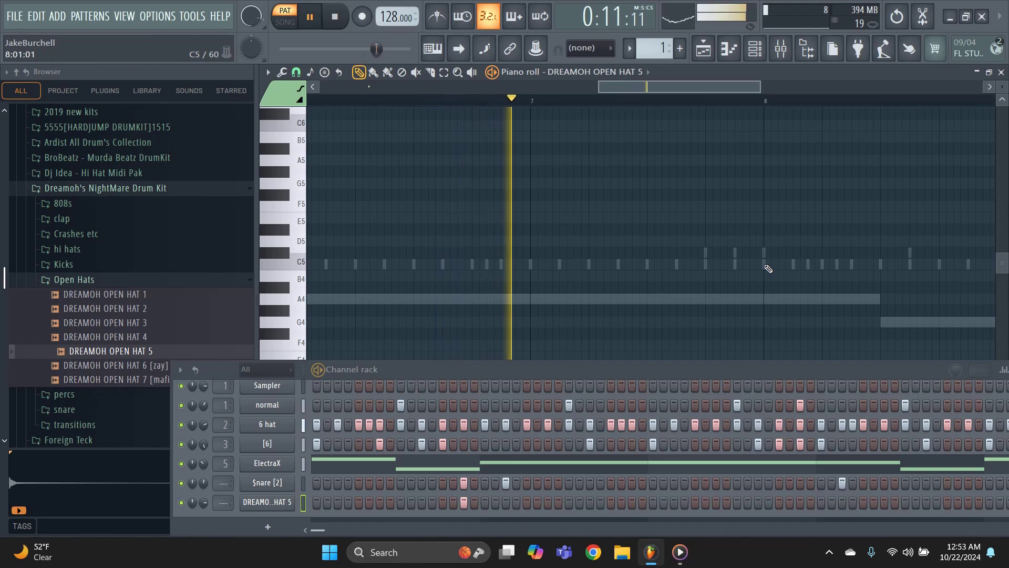
click(734, 263)
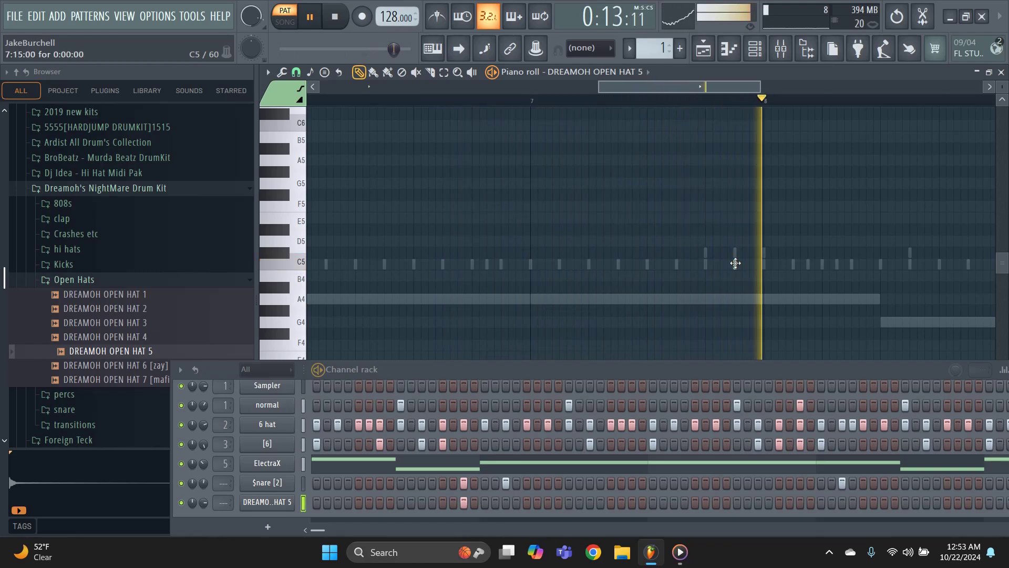
key(space)
click(663, 99)
key(space)
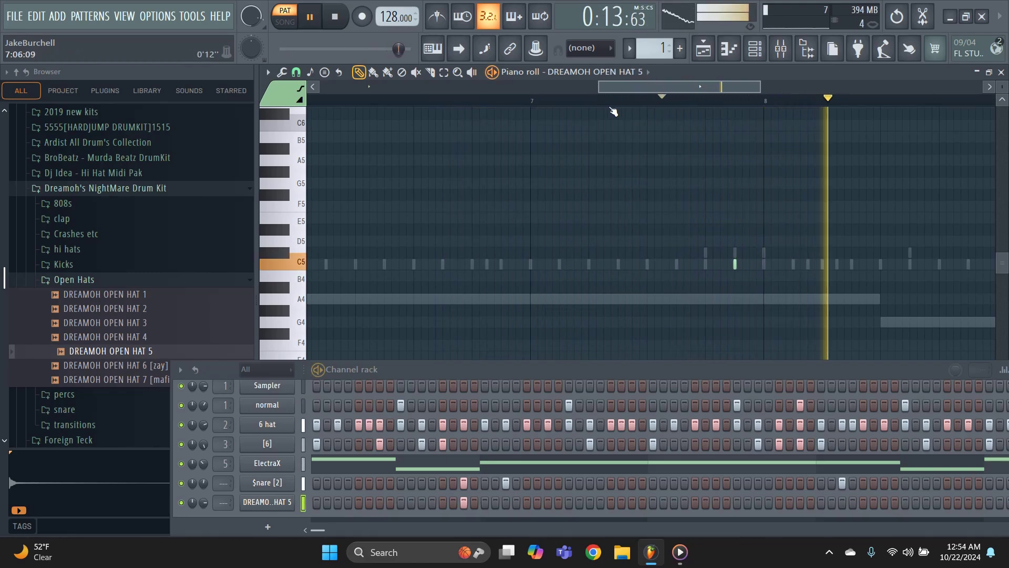
Step: Replace the bar 7 open hat note with a C5 note at the start of bar 8 and play it back
key(space)
right_click(735, 265)
key(space)
click(764, 264)
key(space)
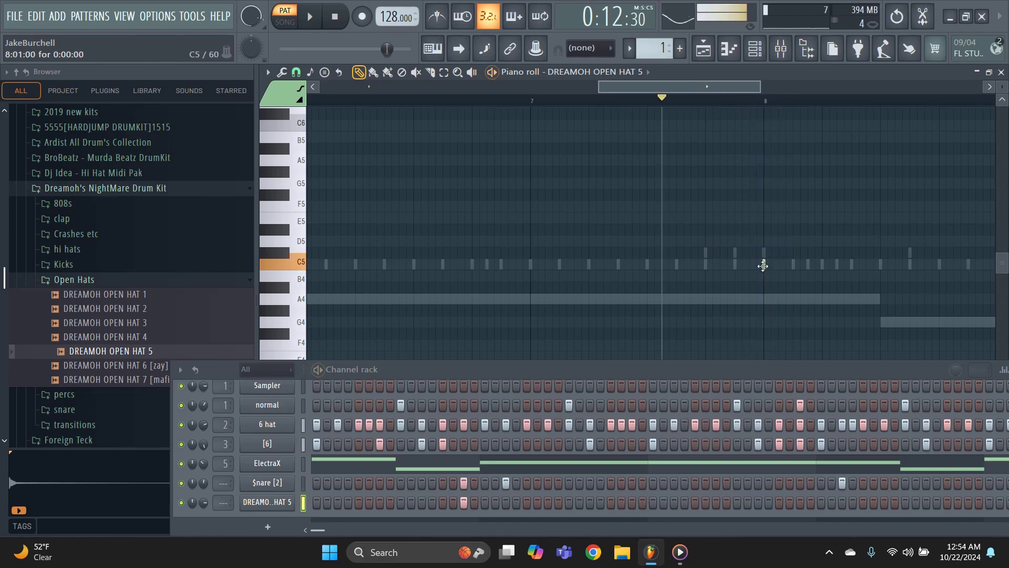
key(space)
key(space)
key(space)
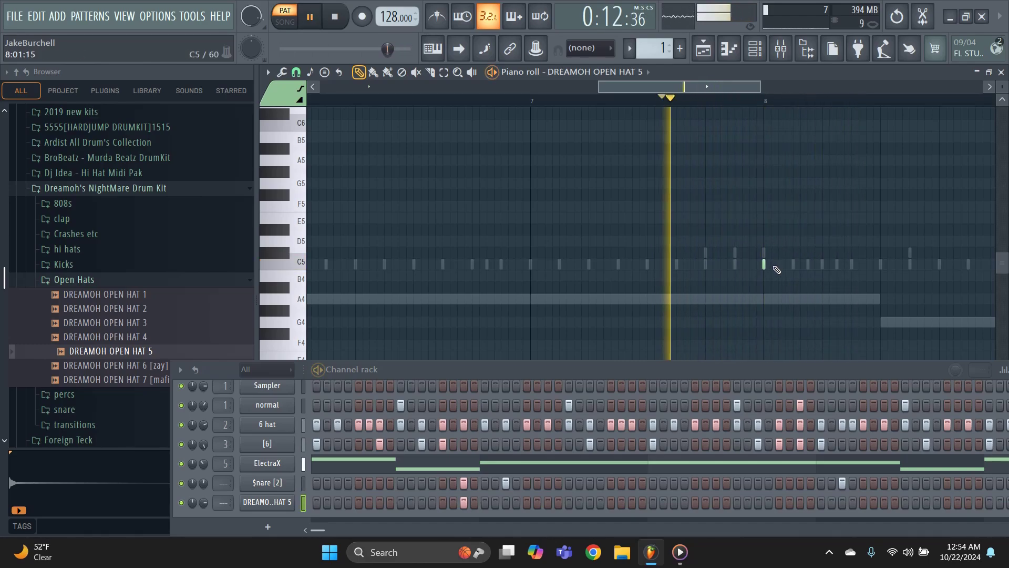
Step: Try the open hat's C5 note at steps 3 and 5 of bar 8, playing the pattern back to compare
click(793, 265)
key(space)
key(space)
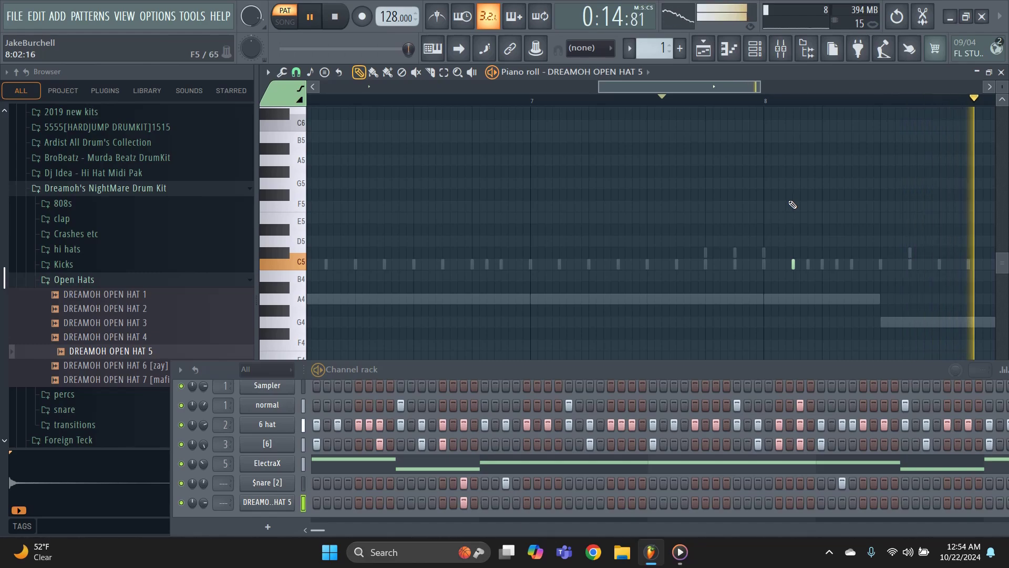
key(space)
key(space)
key(space)
key(space)
click(822, 265)
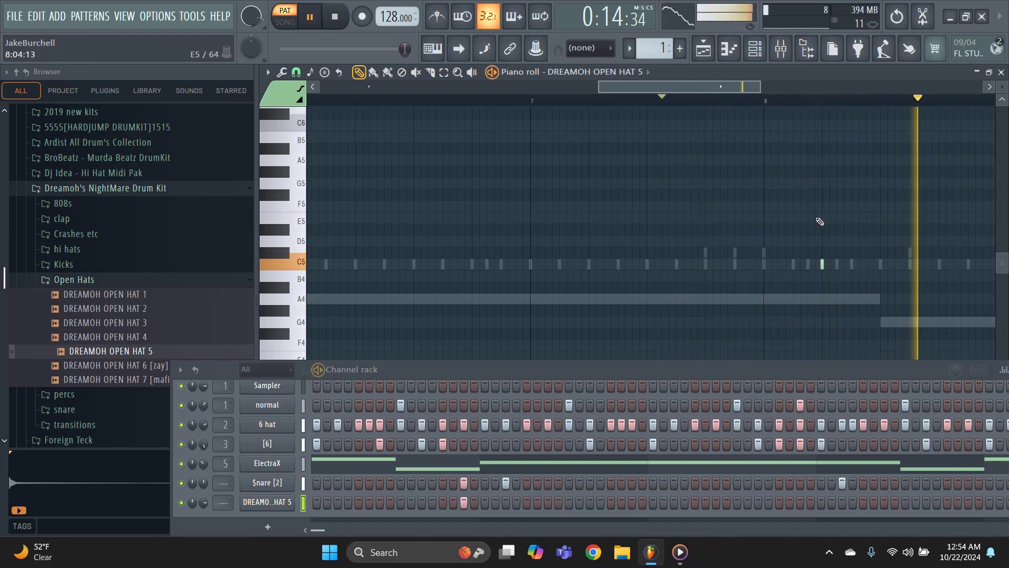
Step: Move the open hat's bar 8 C5 note to step 11 and play the full pattern
scroll(814, 222, down, 3)
scroll(720, 266, up, 3)
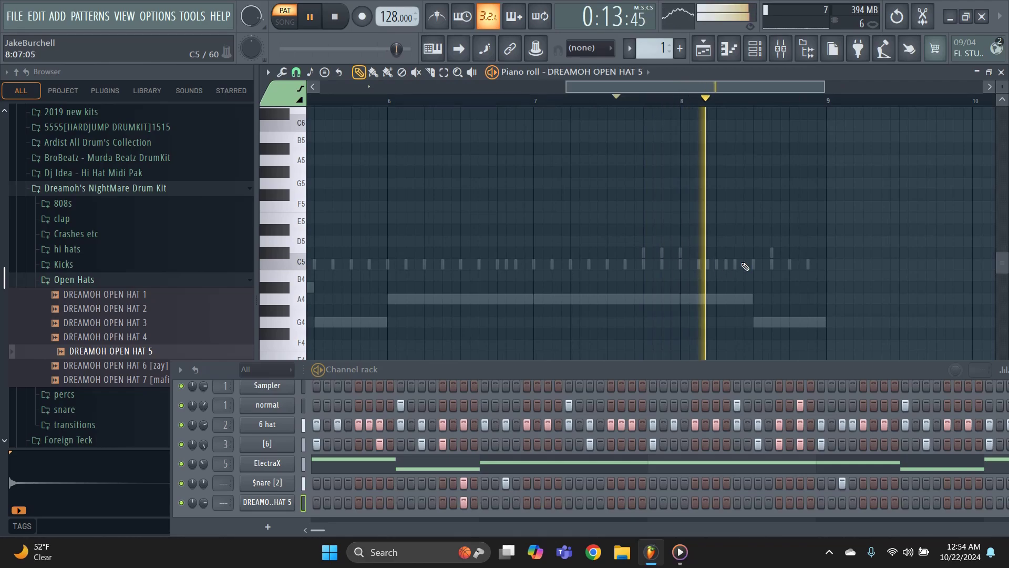
scroll(757, 263, down, 3)
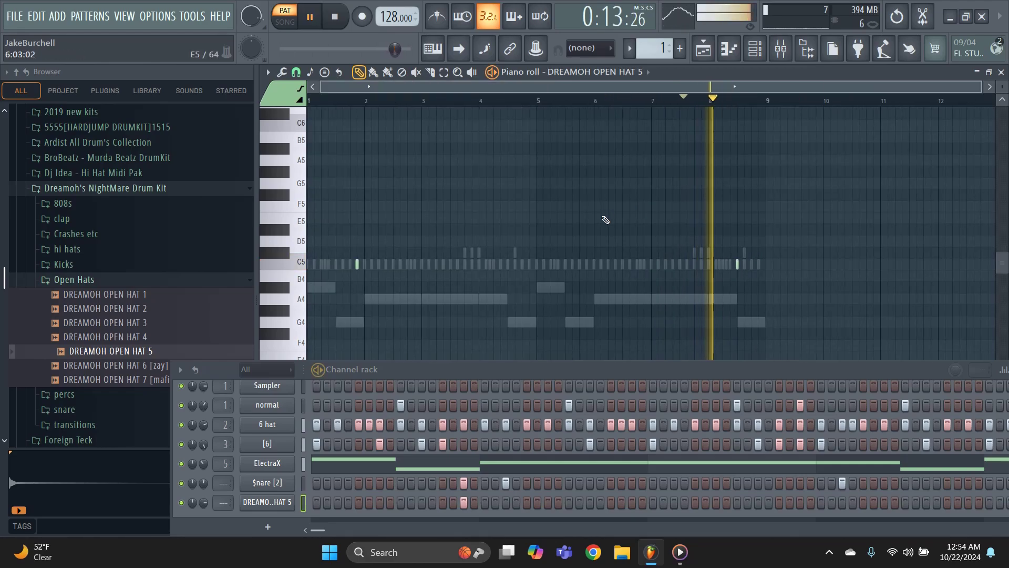
scroll(757, 264, up, 3)
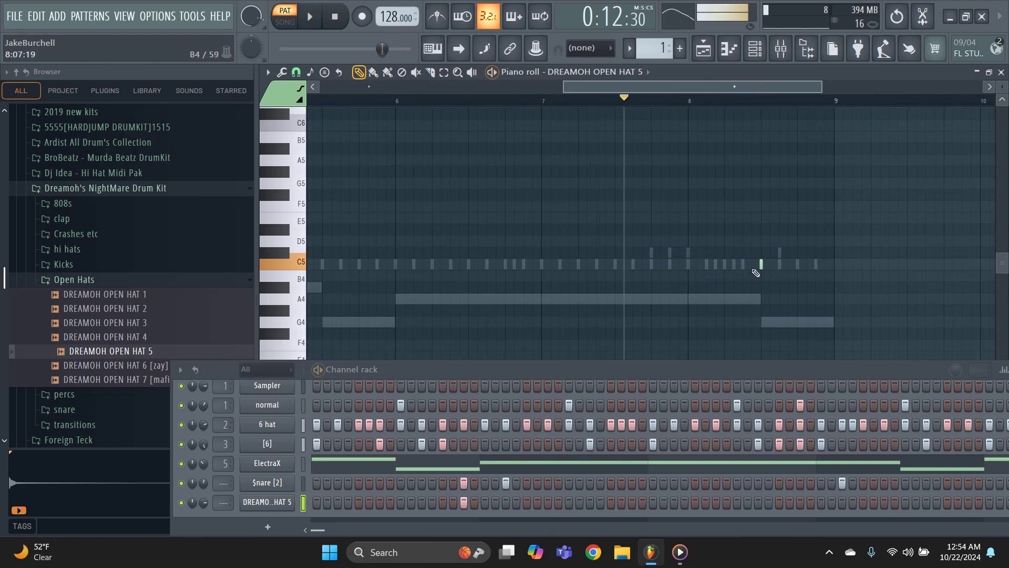
scroll(734, 214, down, 3)
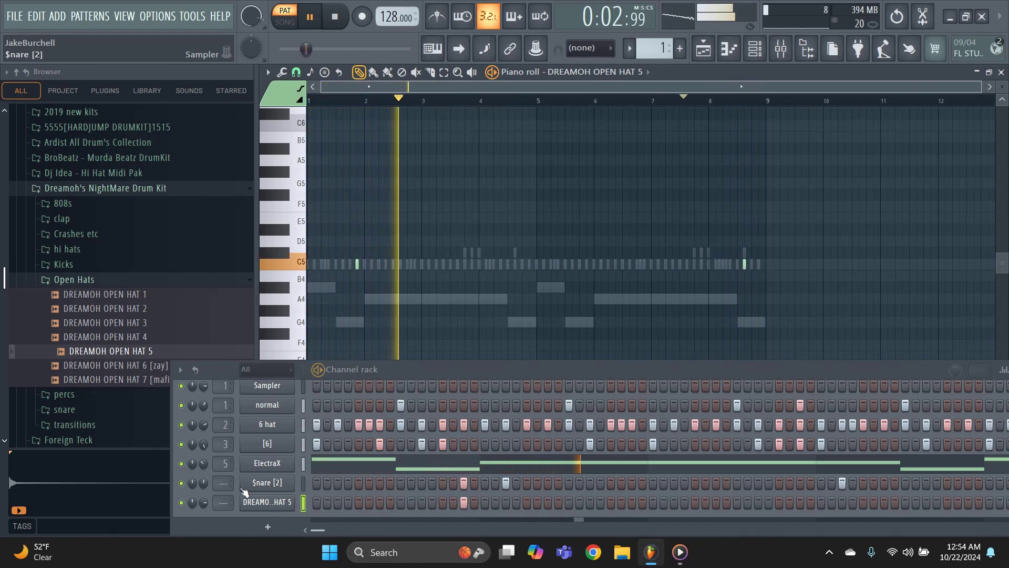
Step: In the DREAMOH OPEN HAT 5 channel settings, reset the panning to centre and lower the channel volume
click(266, 502)
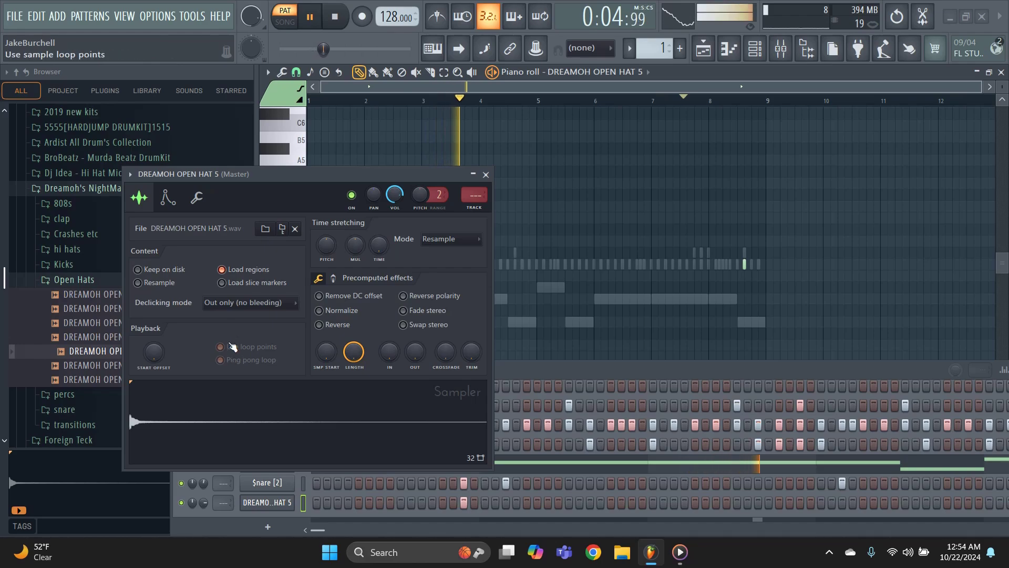
drag(376, 196, 391, 229)
right_click(376, 199)
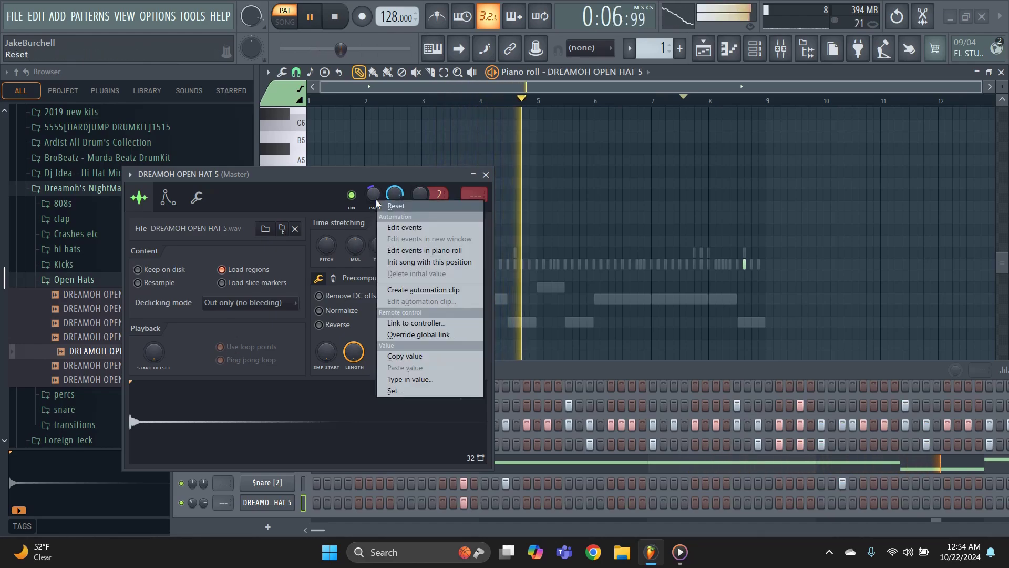
click(383, 206)
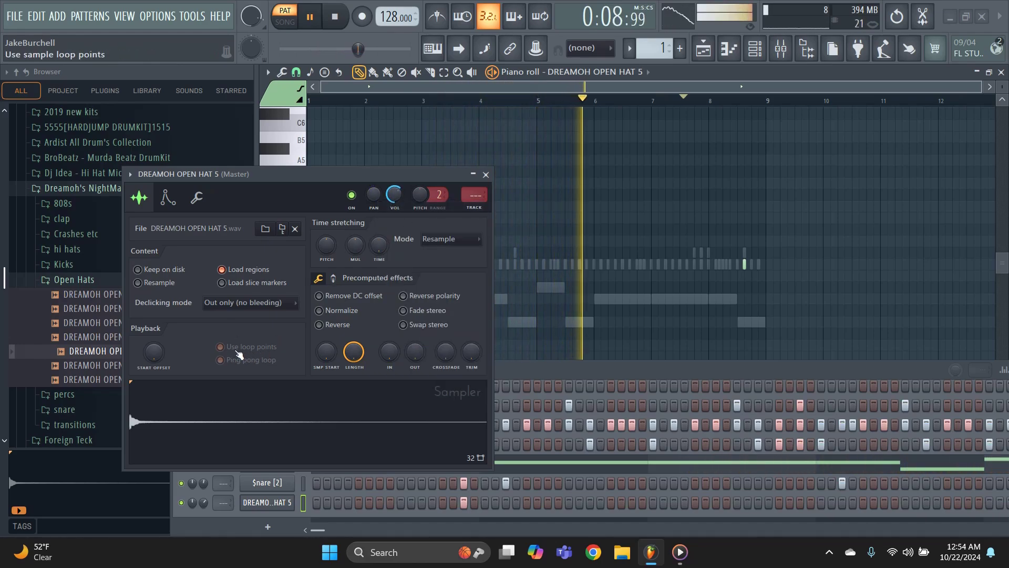
click(221, 360)
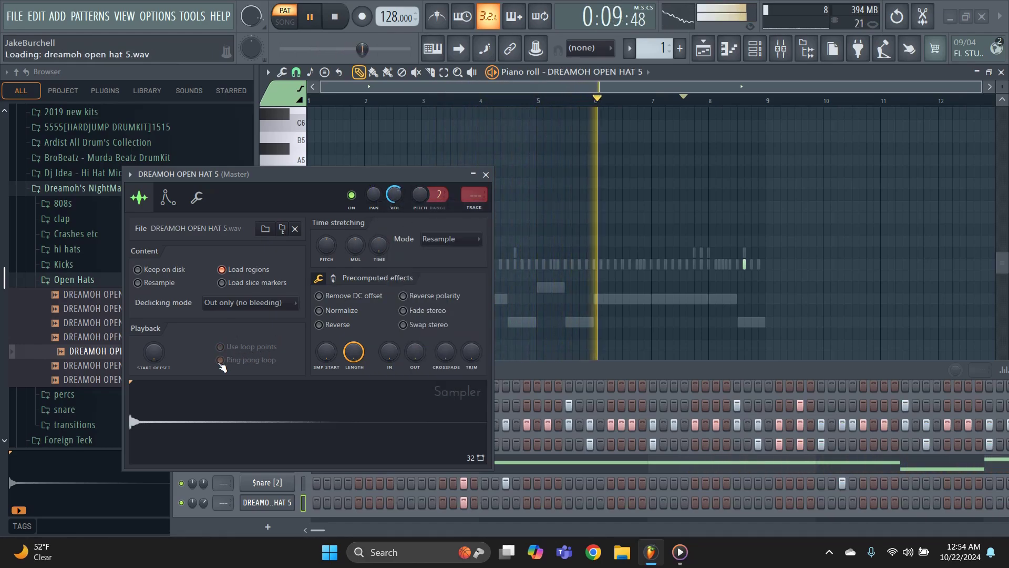
click(485, 174)
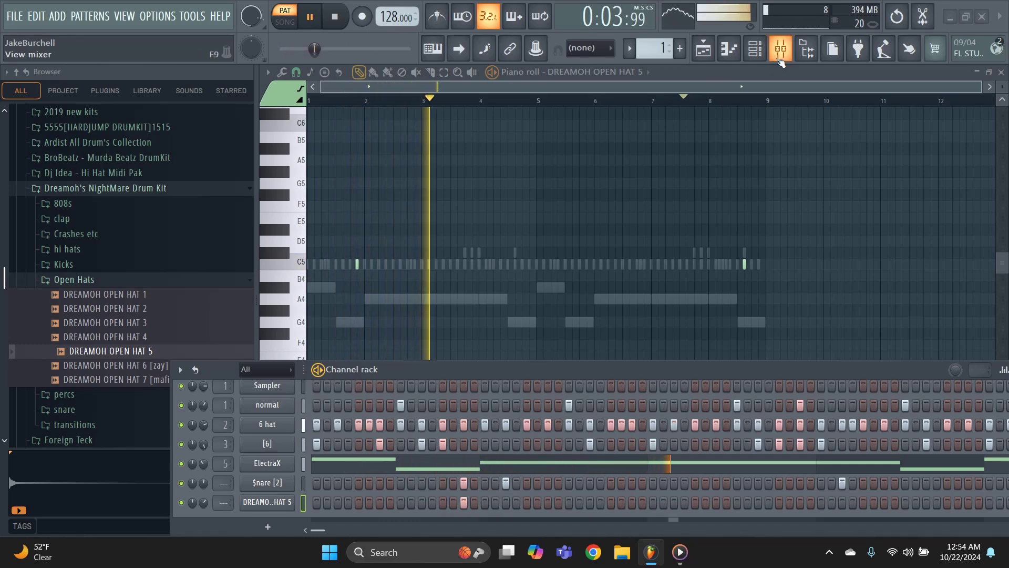
Step: Show the mixer, check the ElectraX track 5 level against the other tracks during playback, and stop playback
key(F9)
click(465, 274)
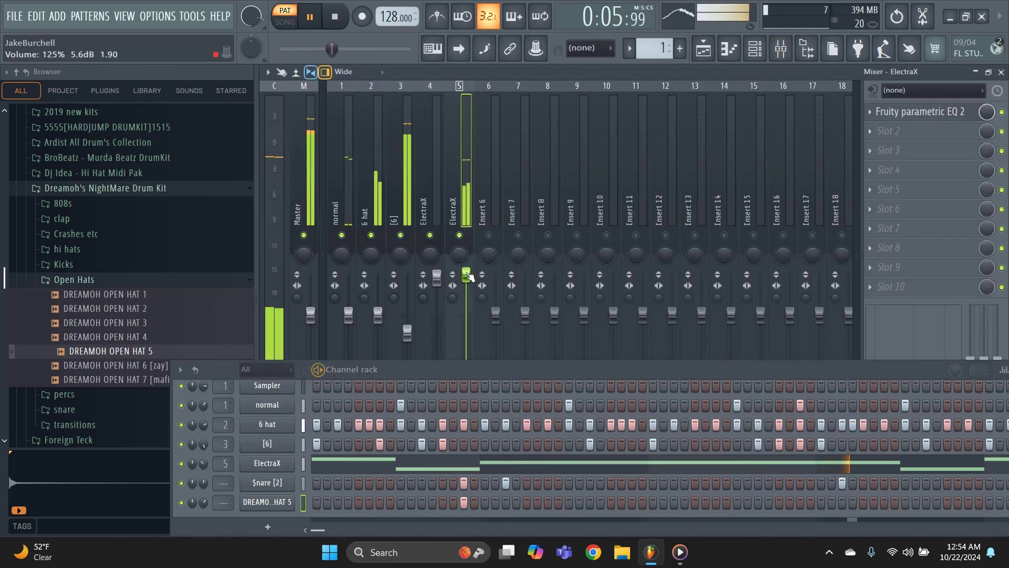
click(303, 504)
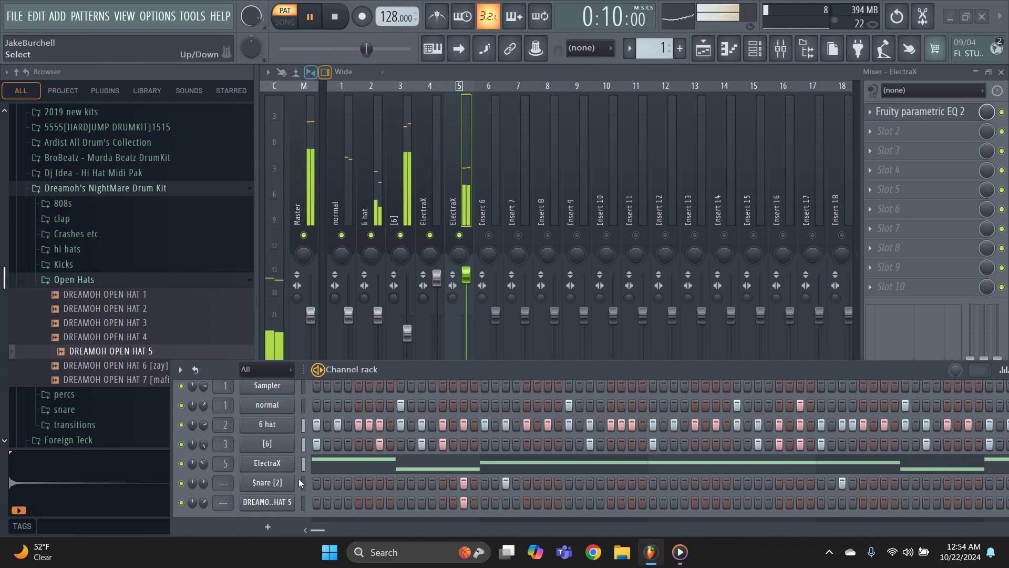
key(space)
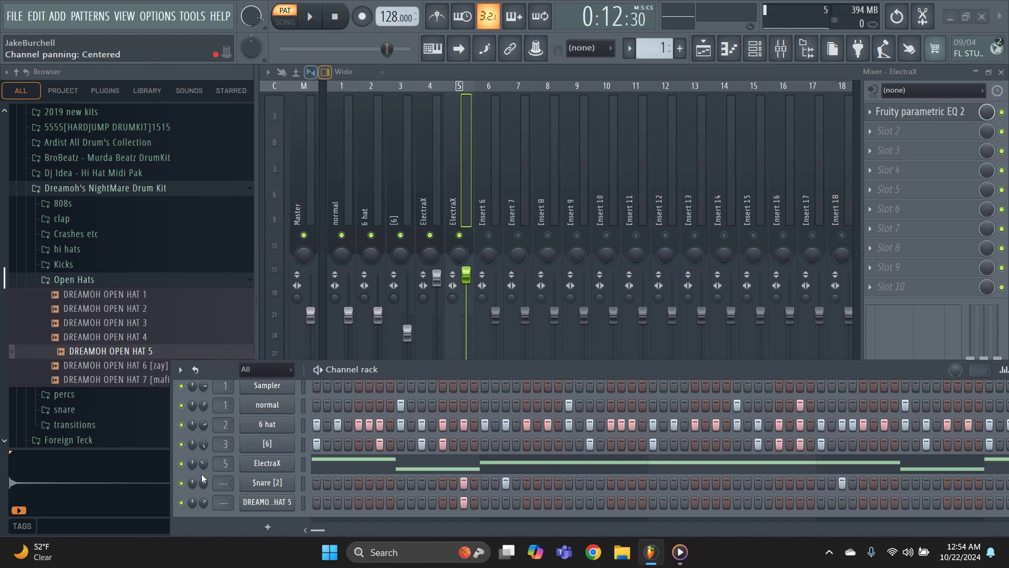
Step: Add a second ElectraX instrument channel and load its Roy Major - Legion Vol.1 bank
click(286, 521)
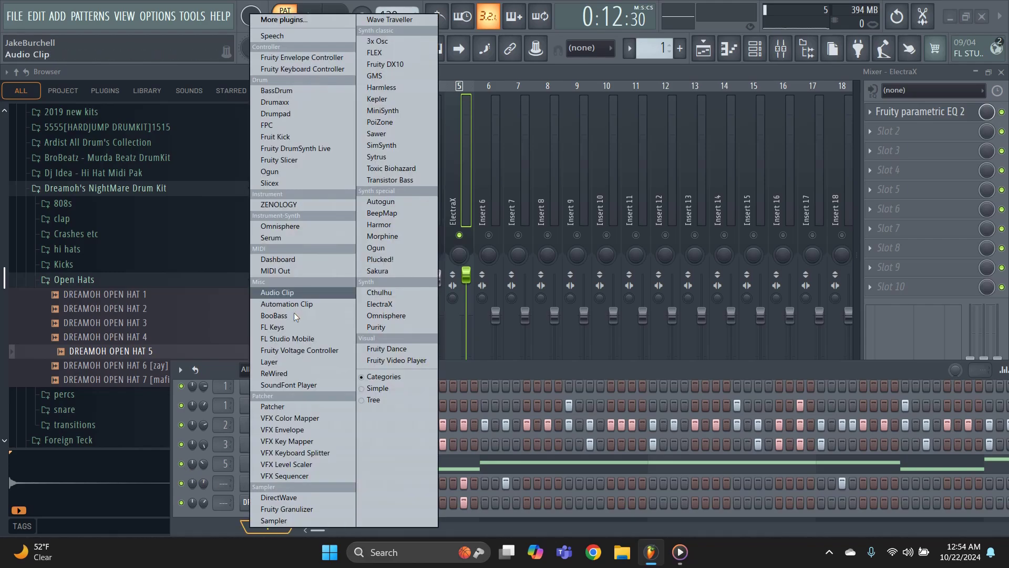
click(382, 303)
click(167, 81)
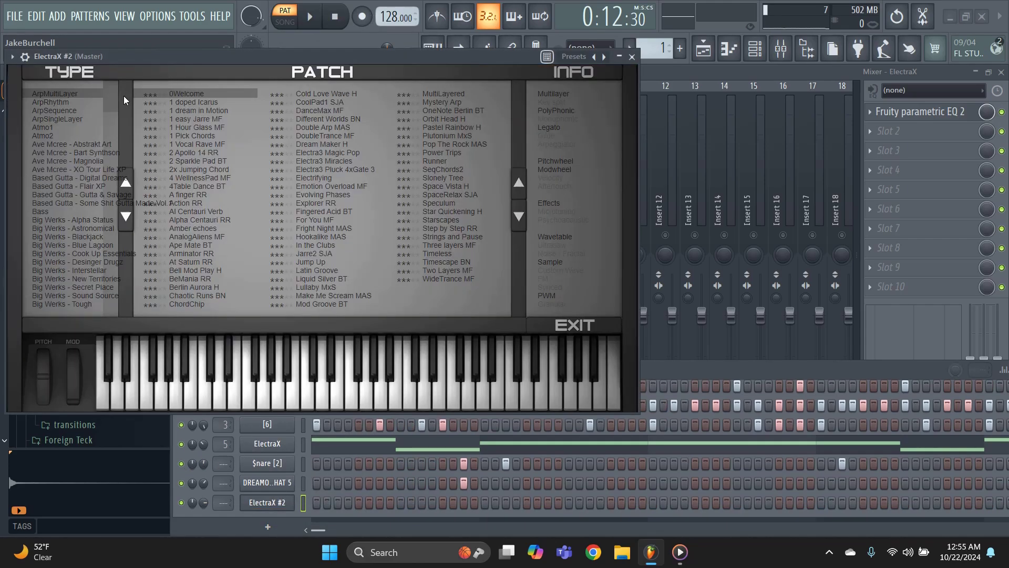
scroll(104, 176, down, 10)
click(81, 213)
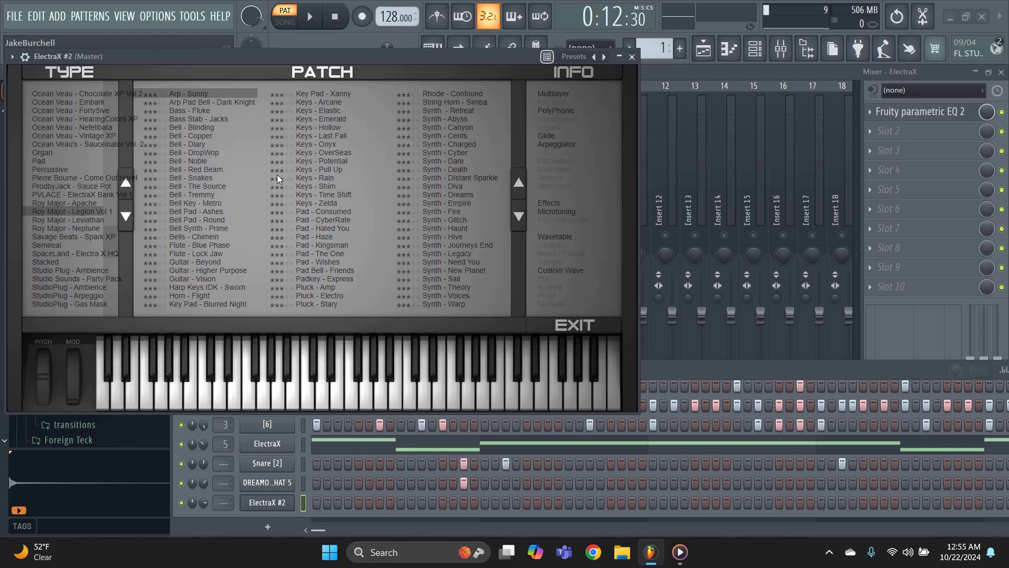
Step: Copy the first ElectraX channel's melody notes into the ElectraX #2 channel and play the pattern
right_click(283, 445)
click(472, 374)
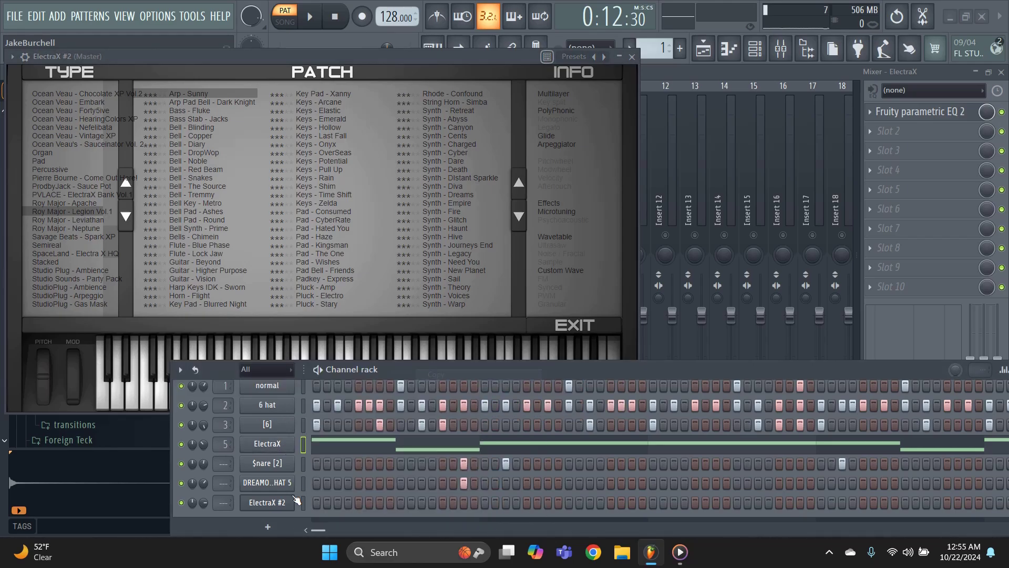
right_click(267, 502)
click(435, 386)
key(space)
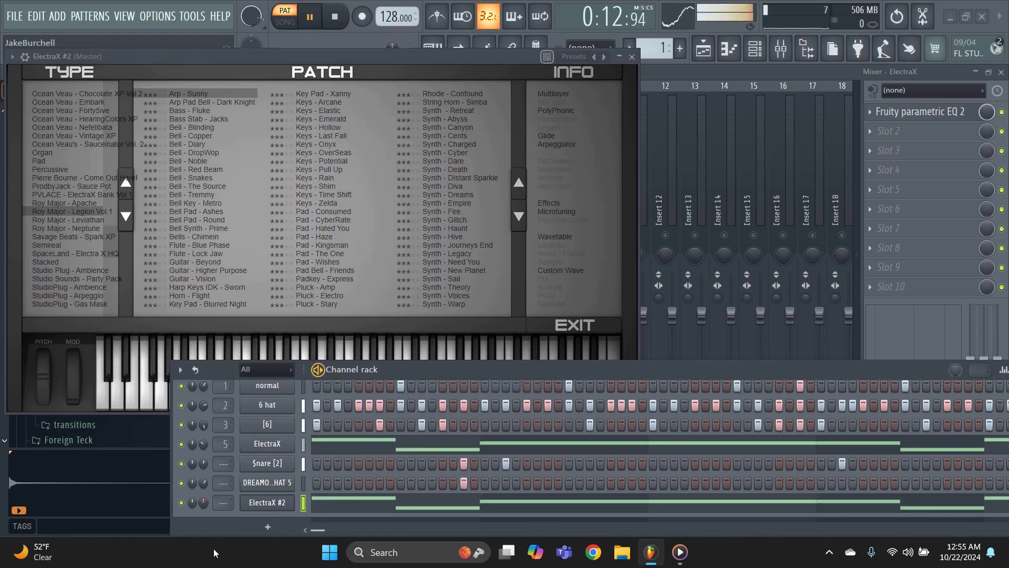
Step: Audition Arp Pad Bell - Dark Knight, Pad - Consumed and Synth - Fire on ElectraX #2, load Synth - Glitch and minimize the plugin
click(205, 104)
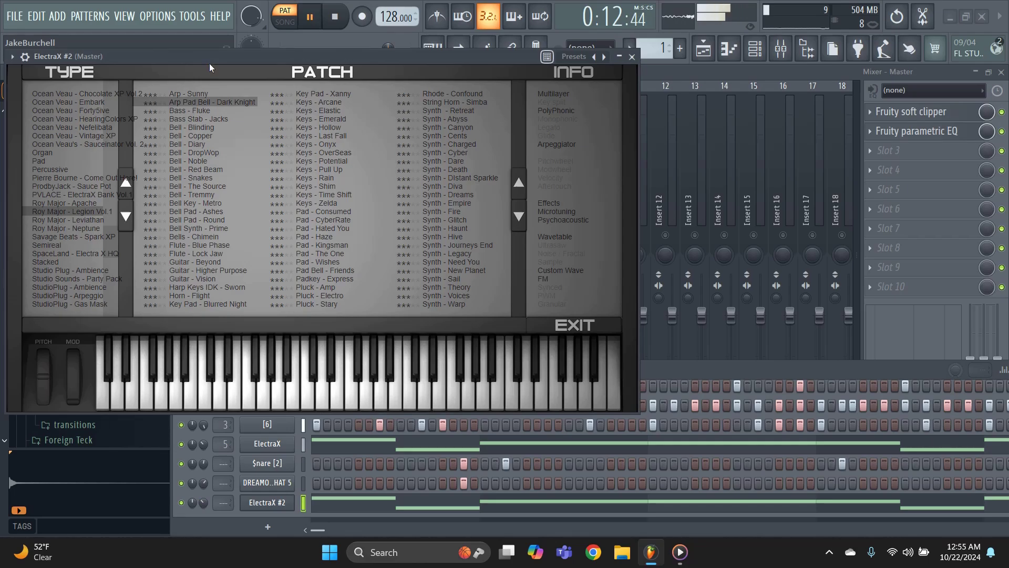
key(space)
click(310, 211)
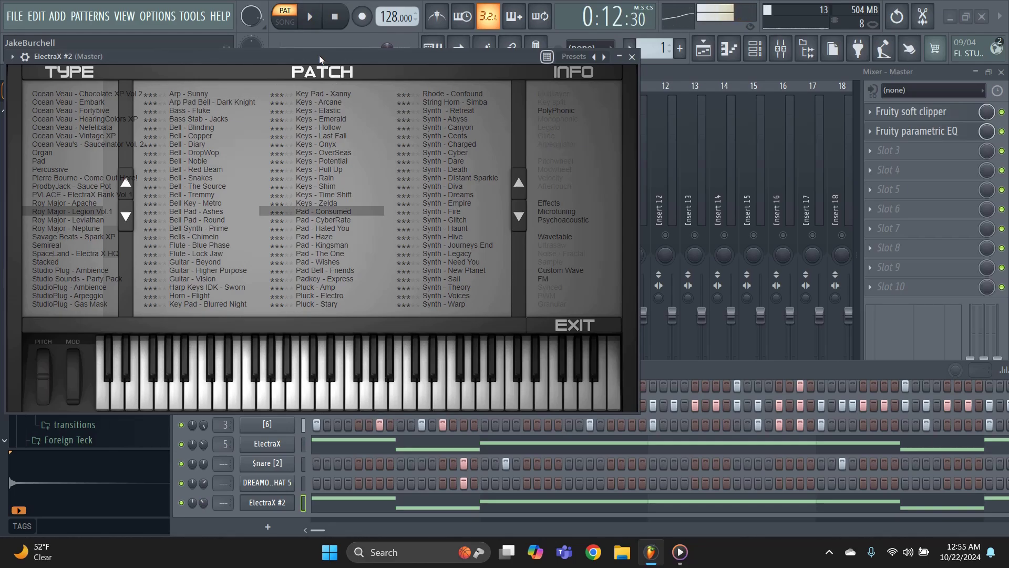
click(441, 212)
key(space)
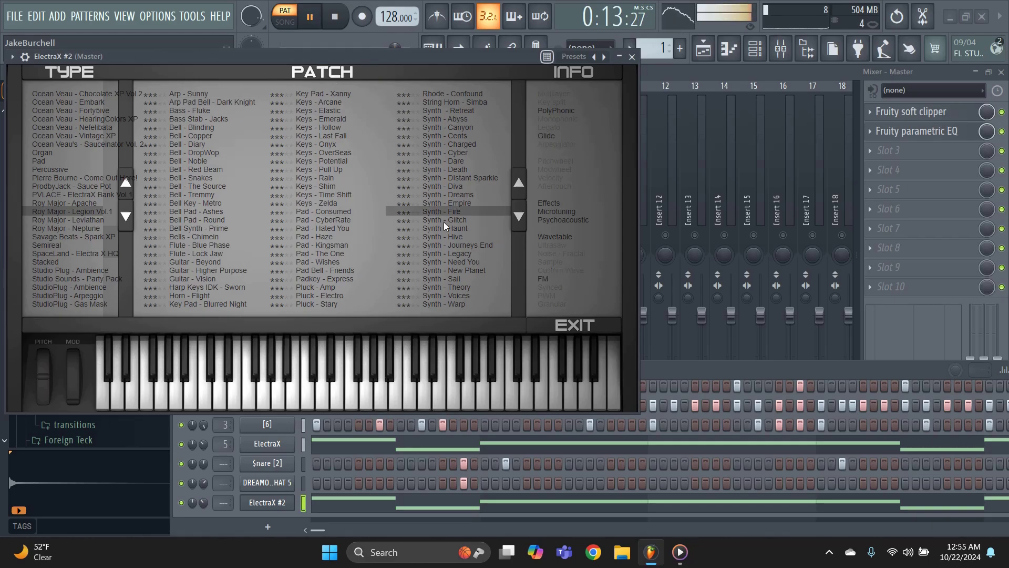
click(442, 219)
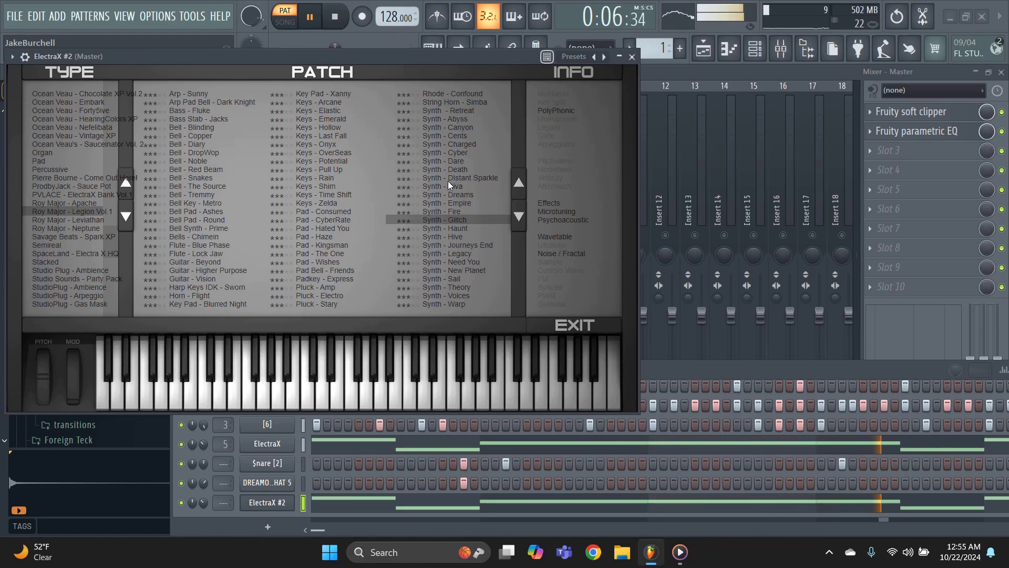
click(621, 56)
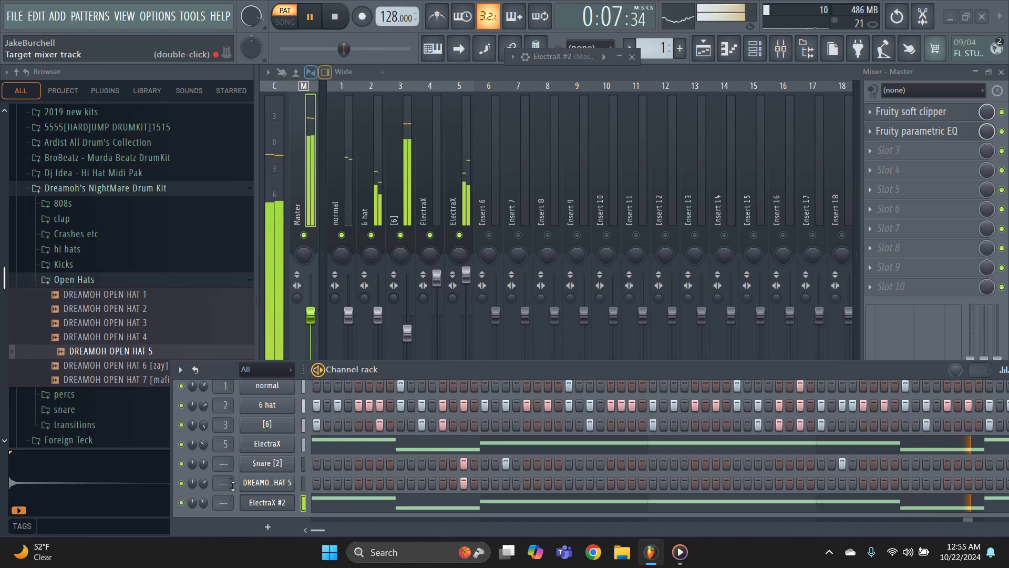
Step: Try the [6] mixer track at 94% volume, compare it with the ElectraX and Master levels, and lower its fader again
drag(408, 333, 416, 323)
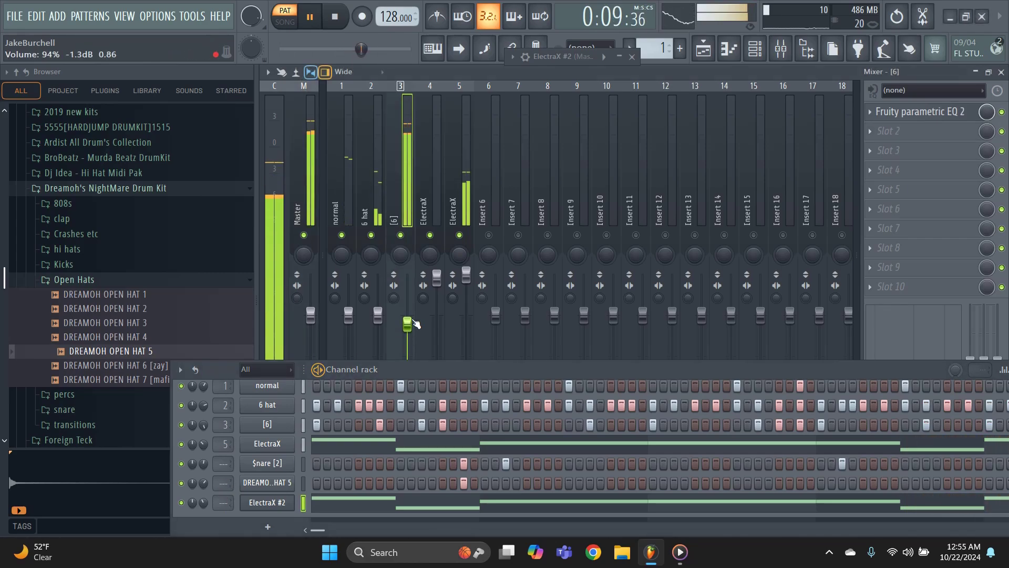
click(463, 215)
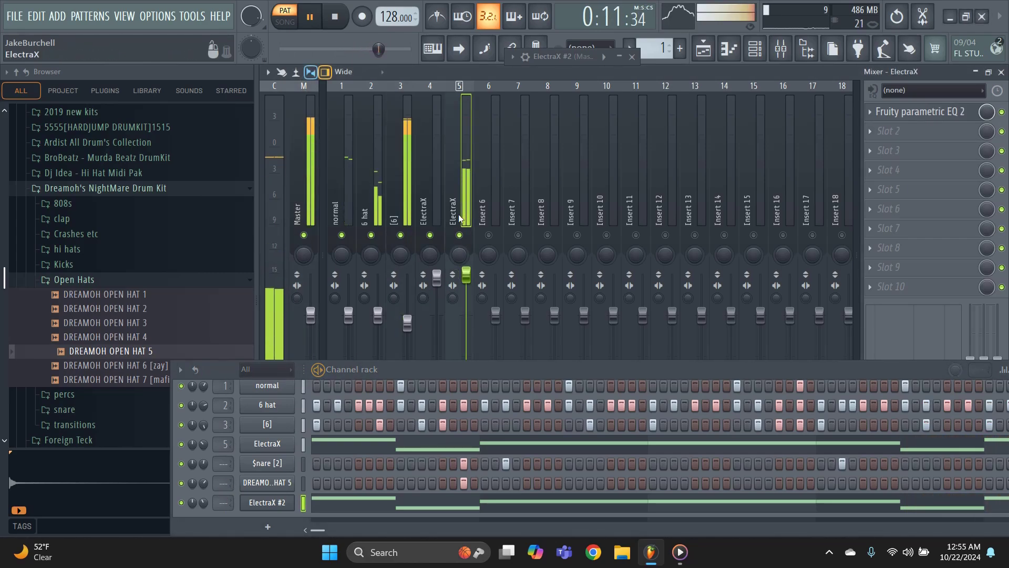
click(403, 181)
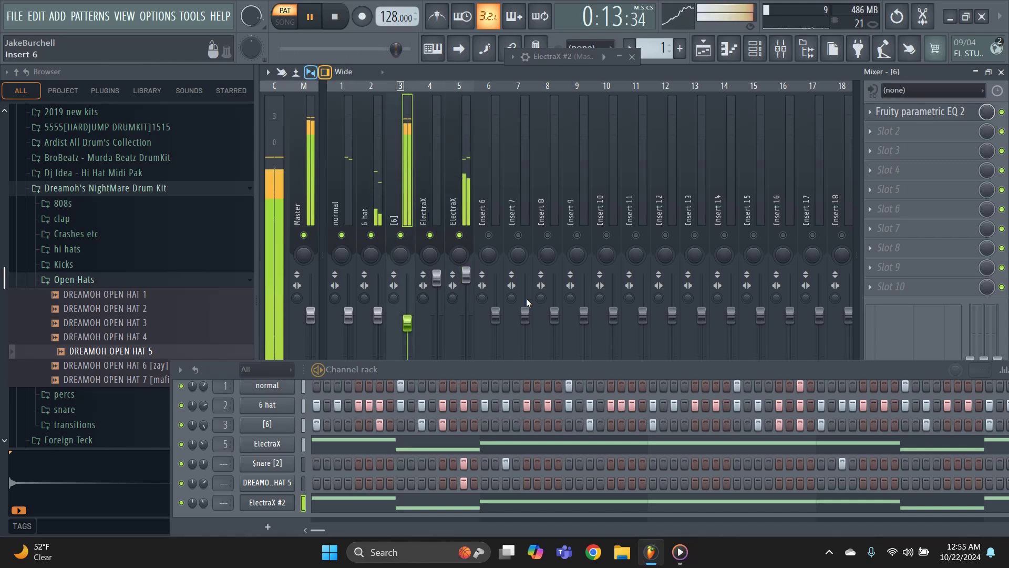
click(919, 555)
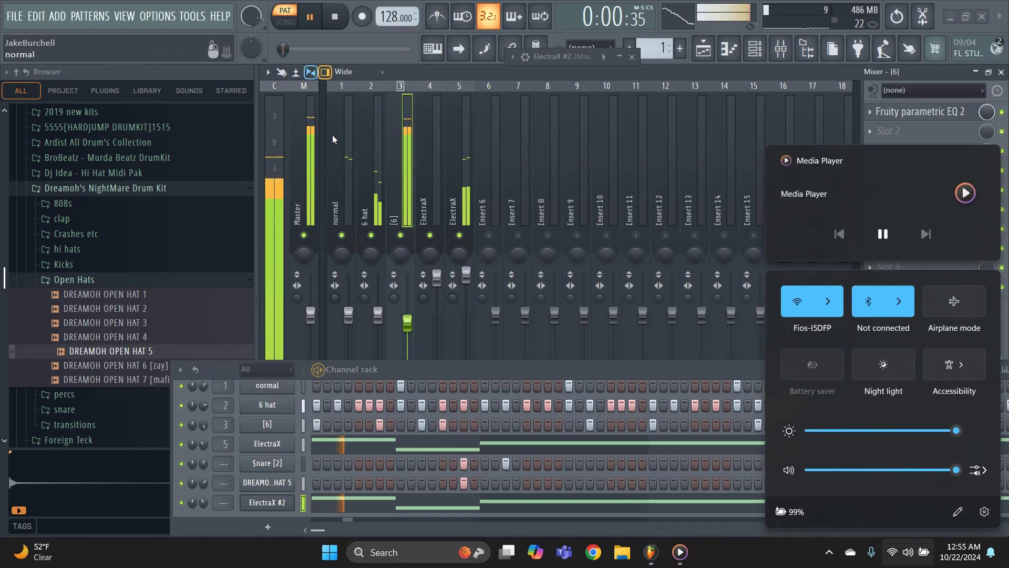
click(314, 111)
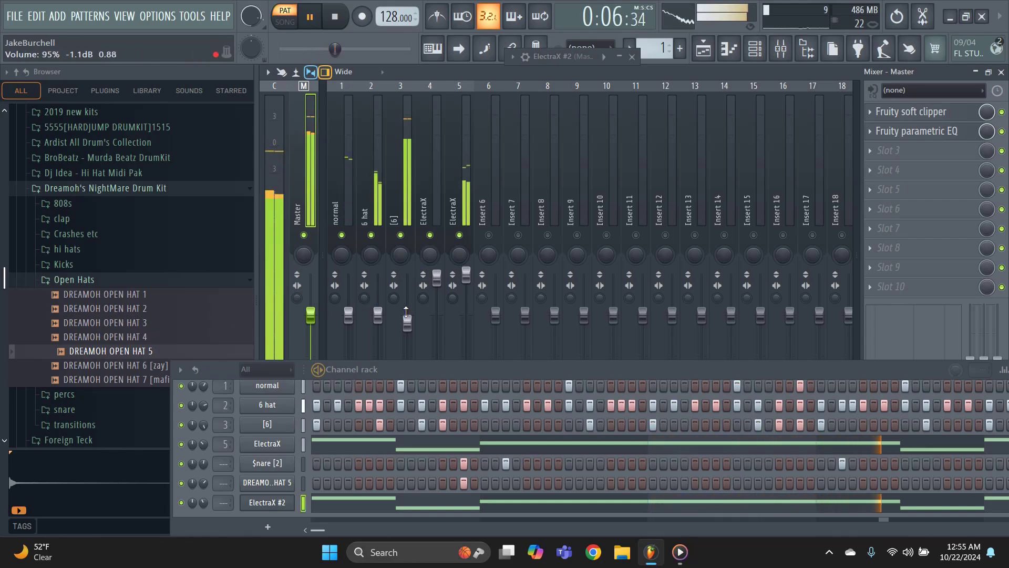
drag(408, 321, 407, 333)
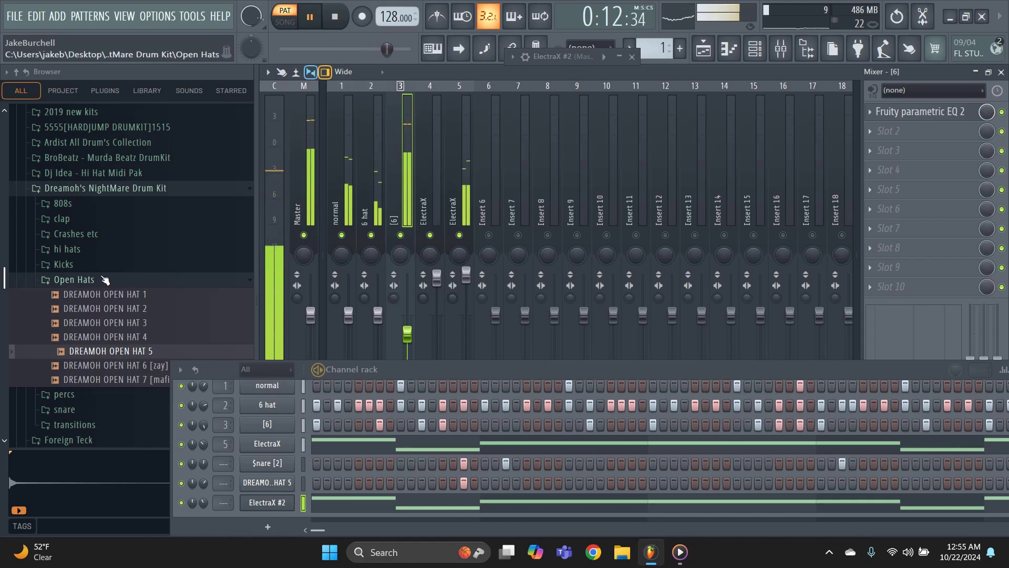
Step: Add kick - v2 (my fav) from the Dreamoh's NightMare Drum Kit Kicks folder as a new channel
click(63, 264)
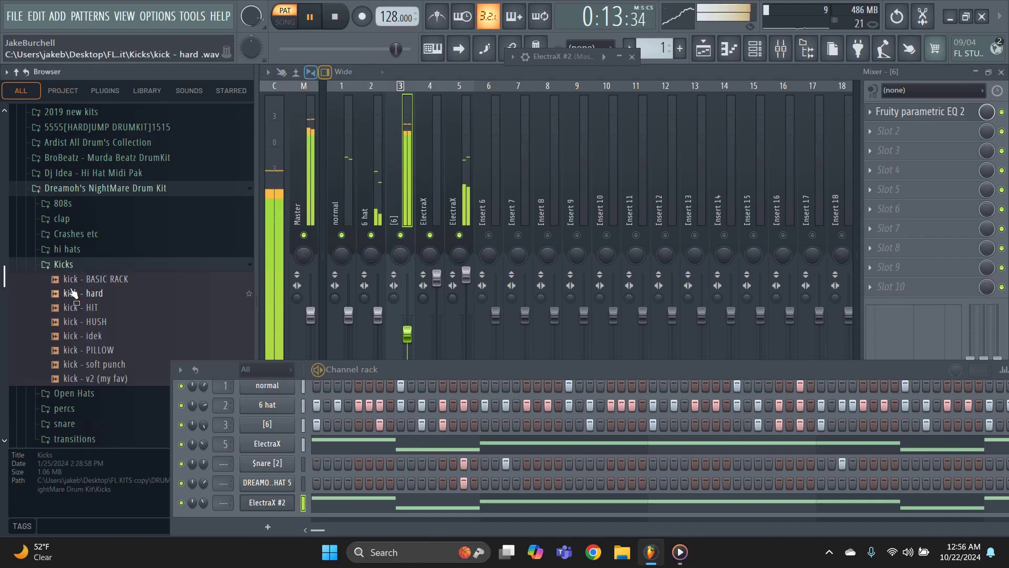
click(84, 380)
drag(86, 381, 269, 513)
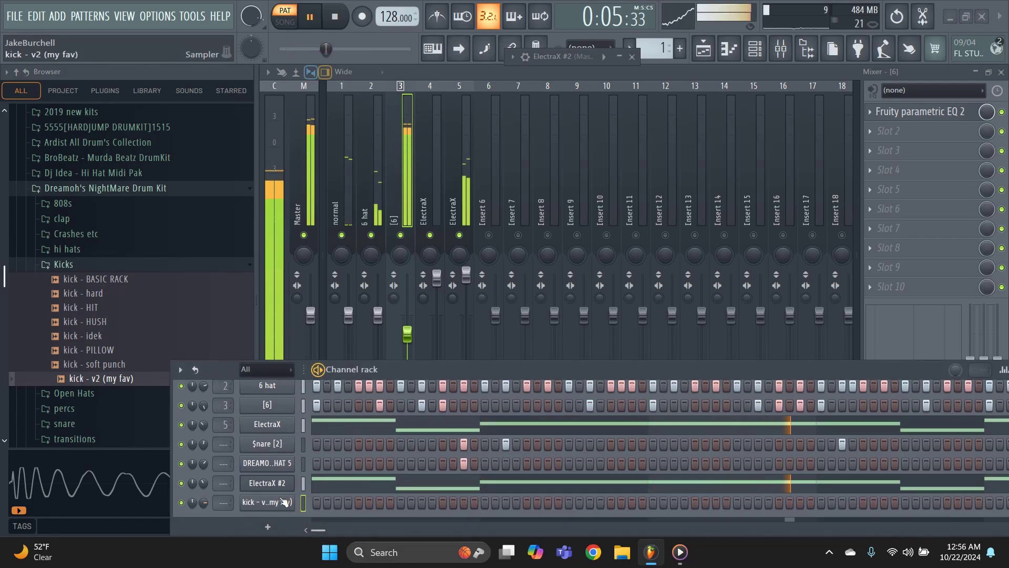
Step: Copy the [6] channel's step pattern into the kick - v2 (my fav) channel and open the kick's channel settings
right_click(284, 502)
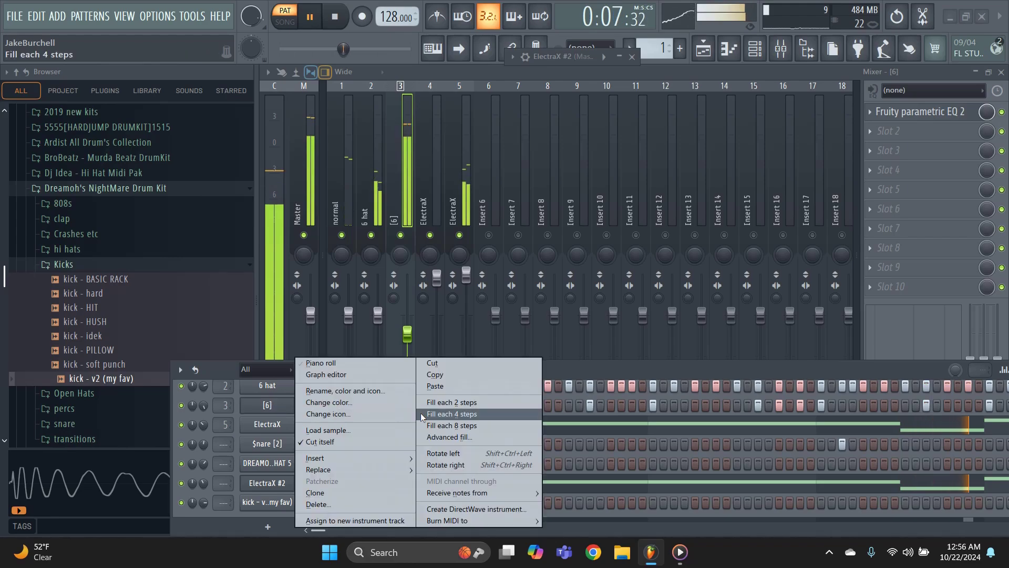
click(428, 376)
right_click(253, 502)
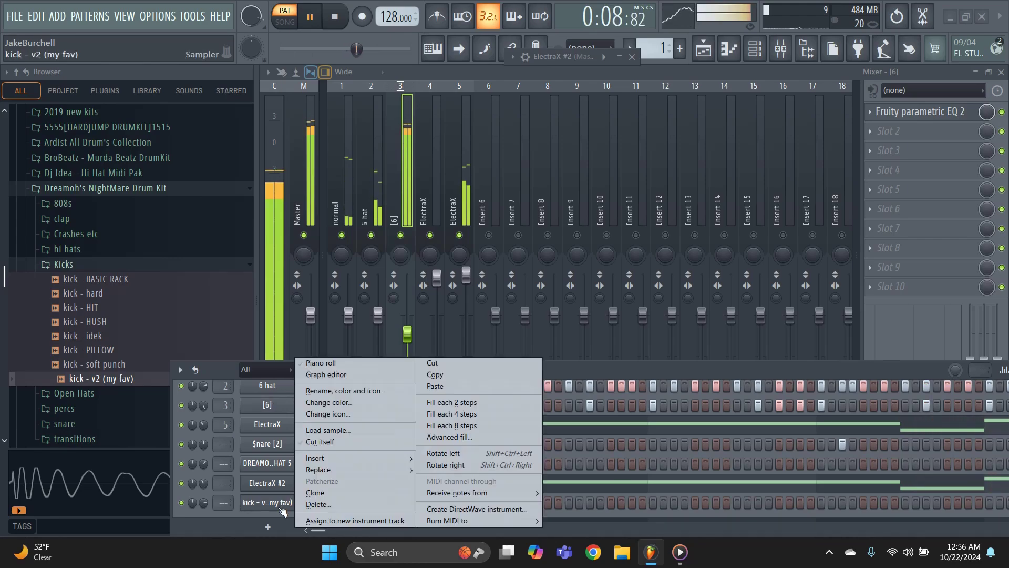
click(439, 386)
click(252, 502)
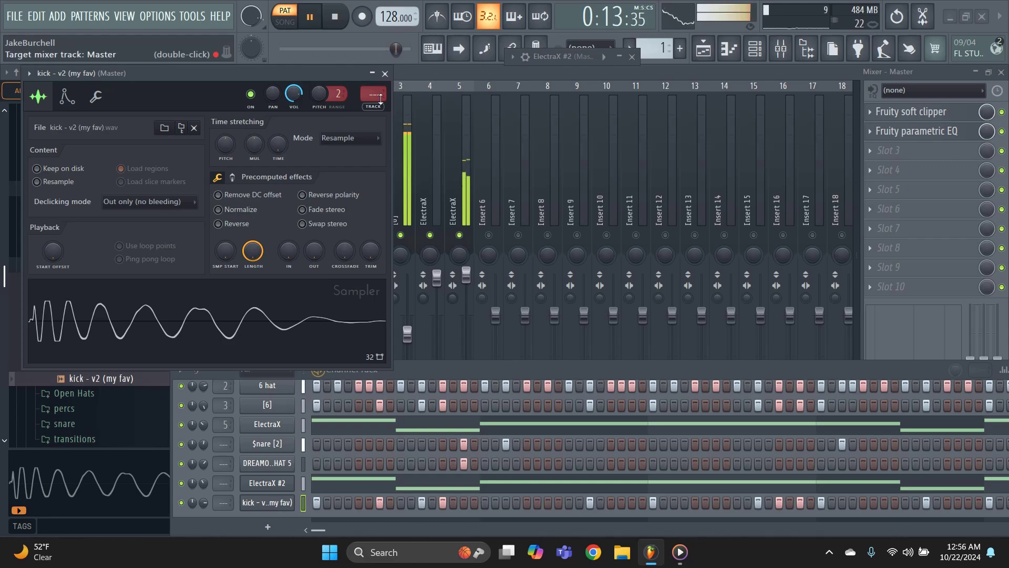
Step: Route the kick - v2 (my fav) channel to mixer Insert 6 and raise that track's fader above 100%
click(385, 73)
click(485, 147)
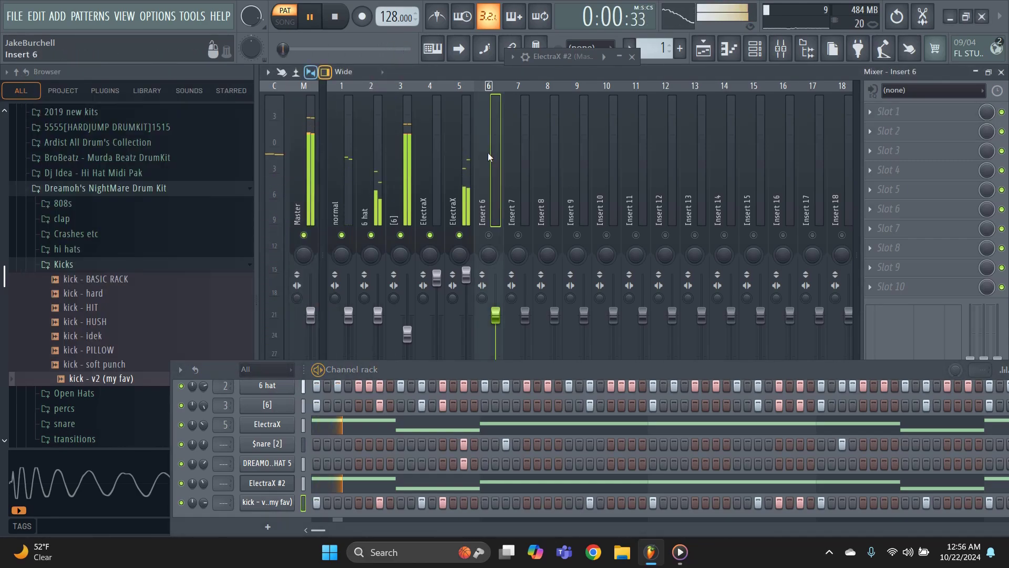
key(ctrl+l)
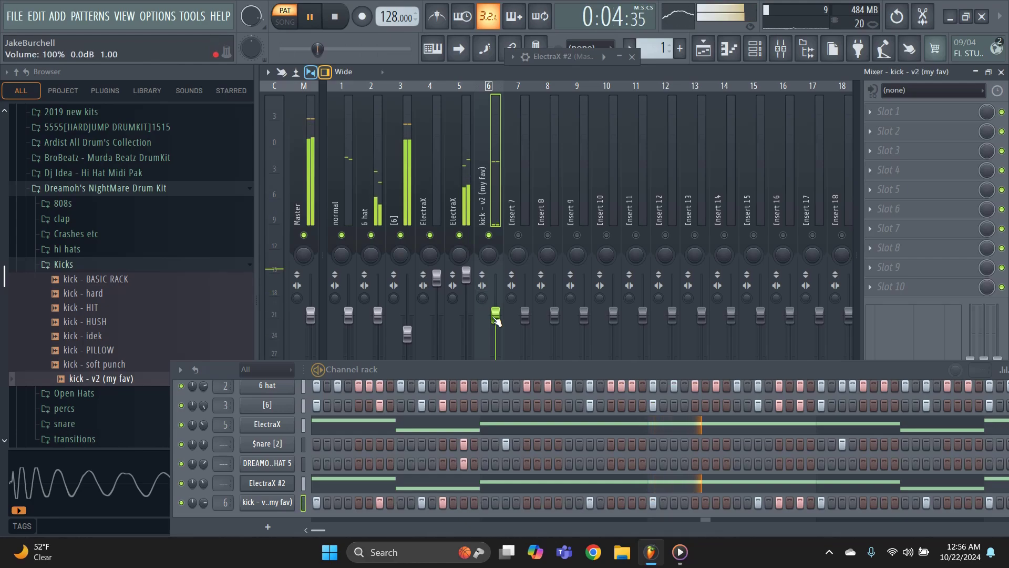
drag(495, 316, 497, 280)
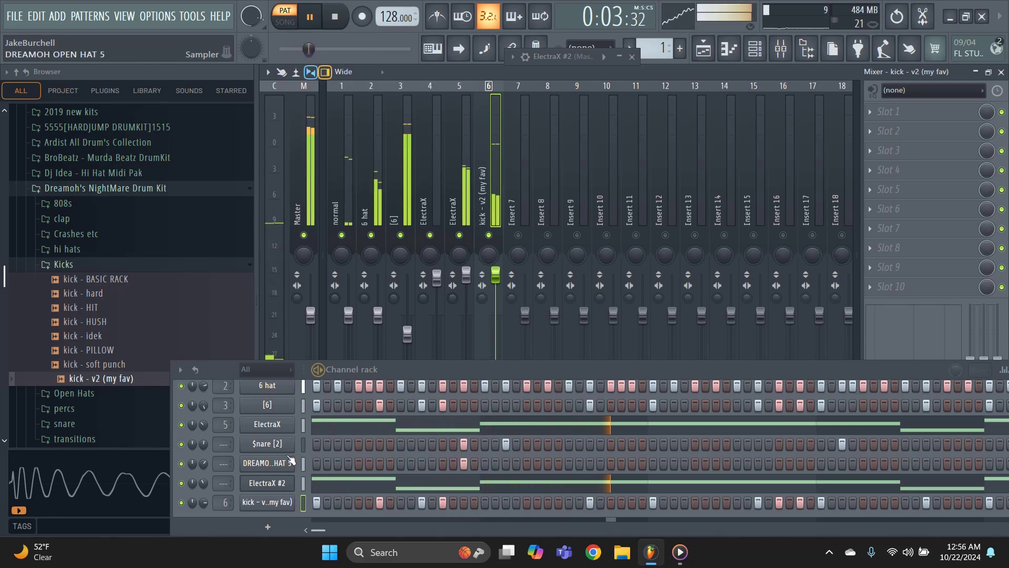
Step: Try a 28% quick fade-out on the [6] sample, remove it again, and close the channel settings
click(268, 406)
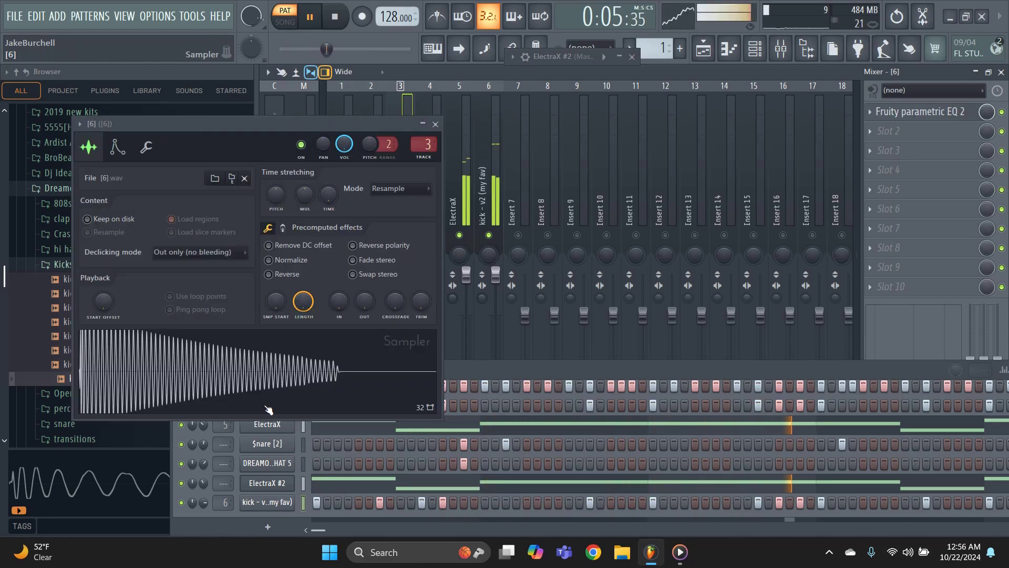
mouse_move(368, 301)
mouse_down()
mouse_move(364, 283)
mouse_move(368, 303)
mouse_move(355, 285)
mouse_move(366, 300)
mouse_up()
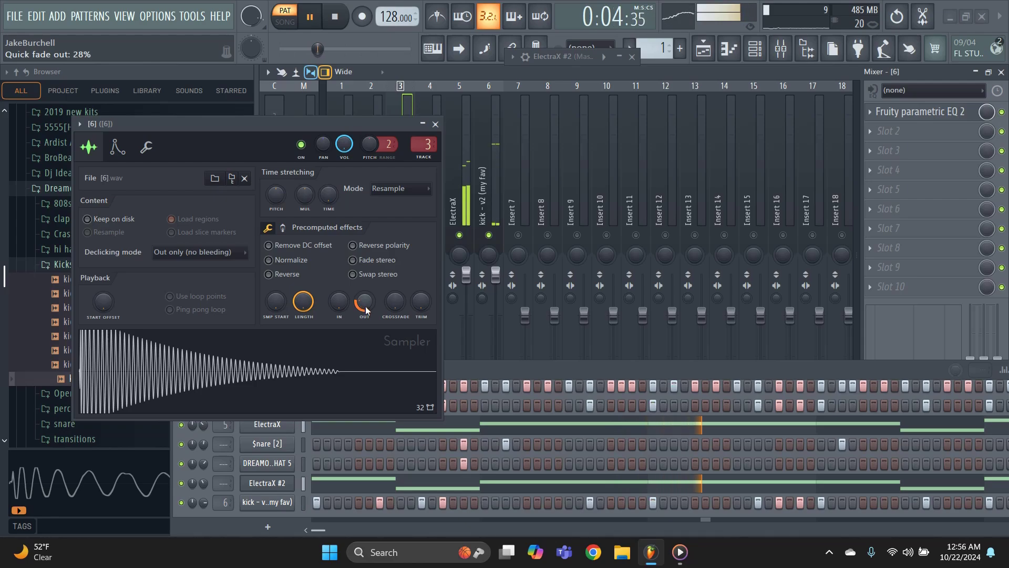
drag(363, 305, 380, 360)
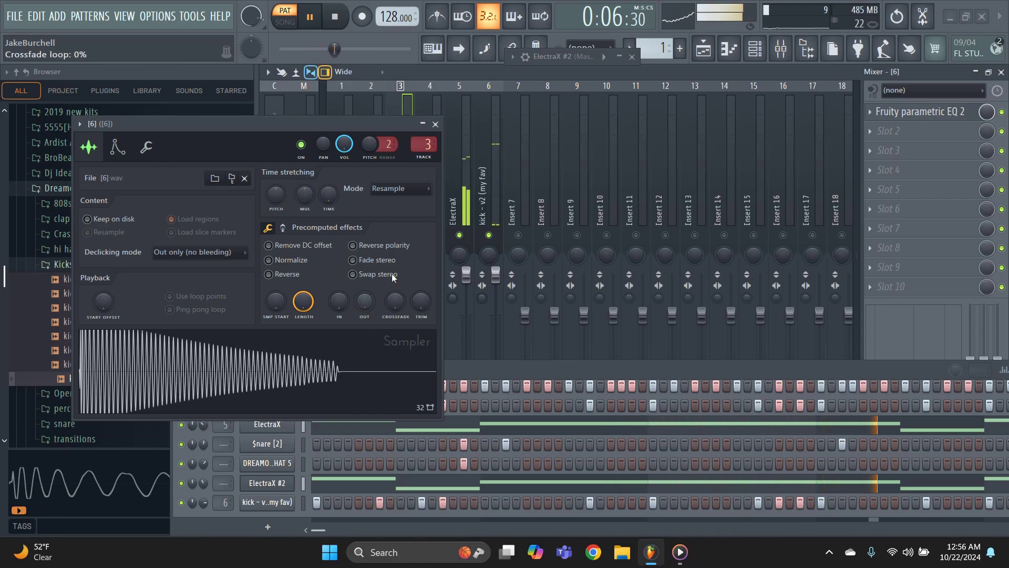
click(435, 124)
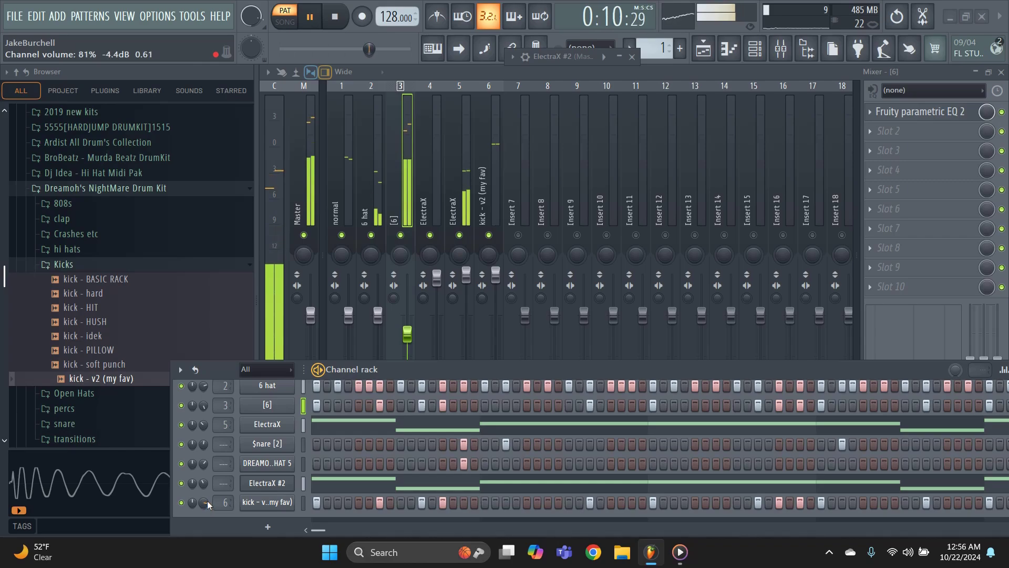
Step: Add Fruity parametric EQ 2 to the kick - v2 (my fav) mixer track and pull band 7 fully down to cut the extreme treble
click(491, 115)
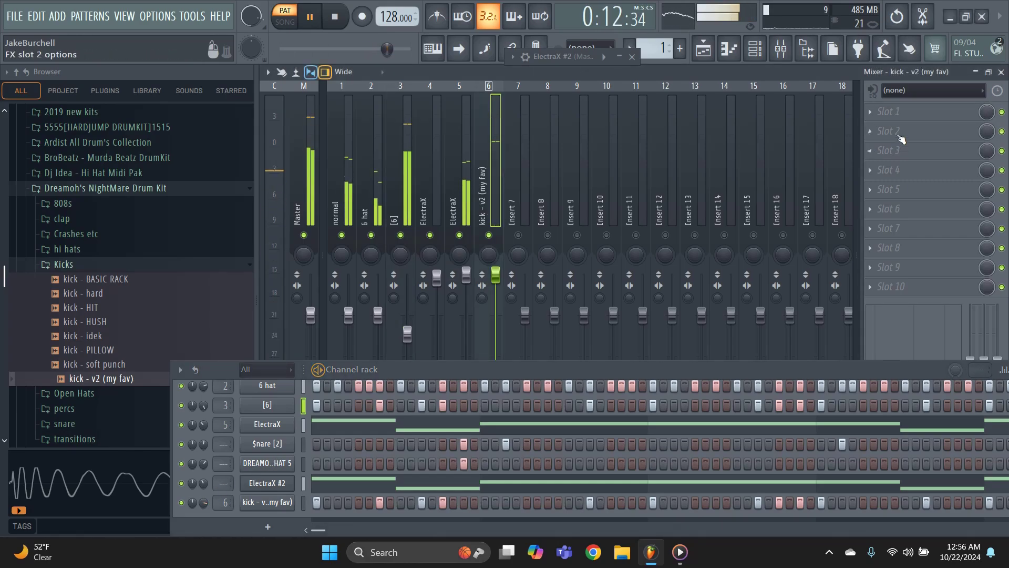
click(895, 132)
click(704, 462)
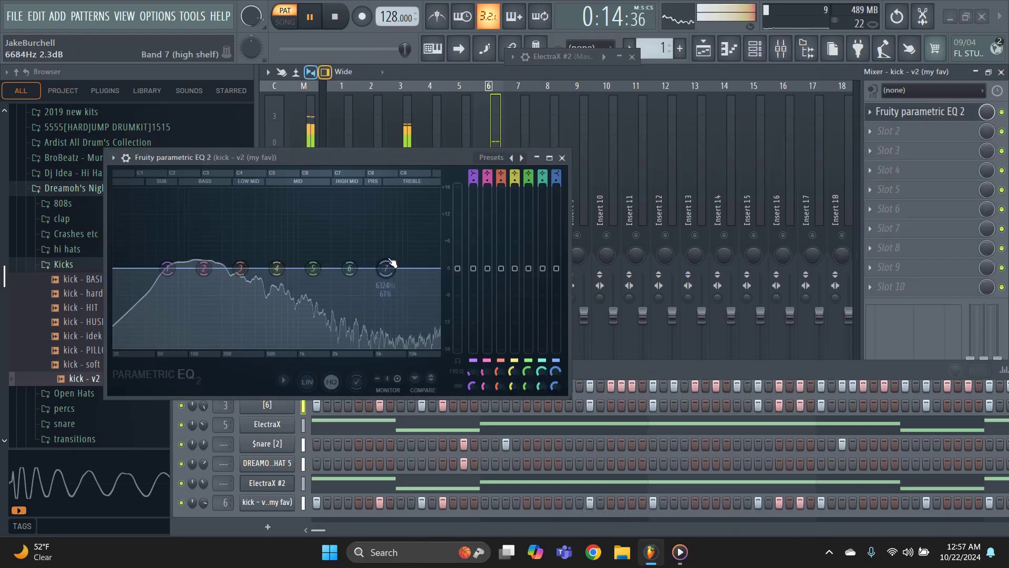
drag(388, 267, 443, 348)
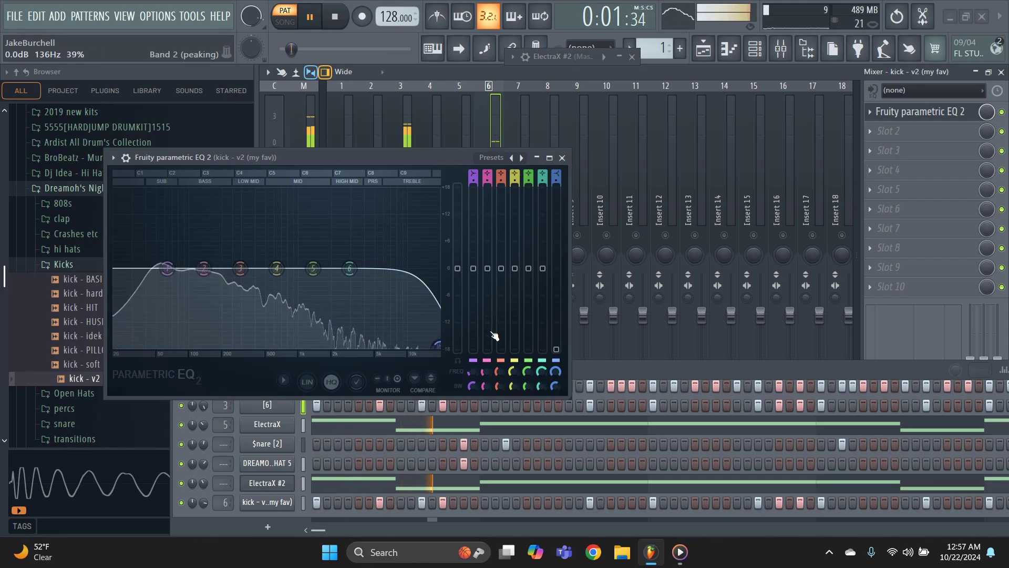
click(561, 157)
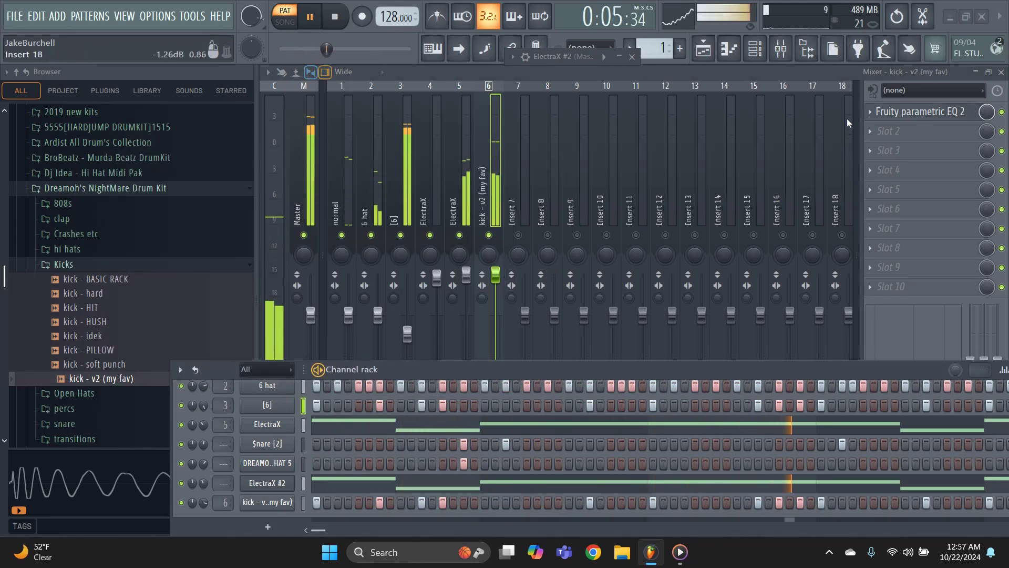
Step: Lower the [6] mixer fader to 74%, raise it again in small amounts with the kick track muted, and unmute the kick
click(416, 163)
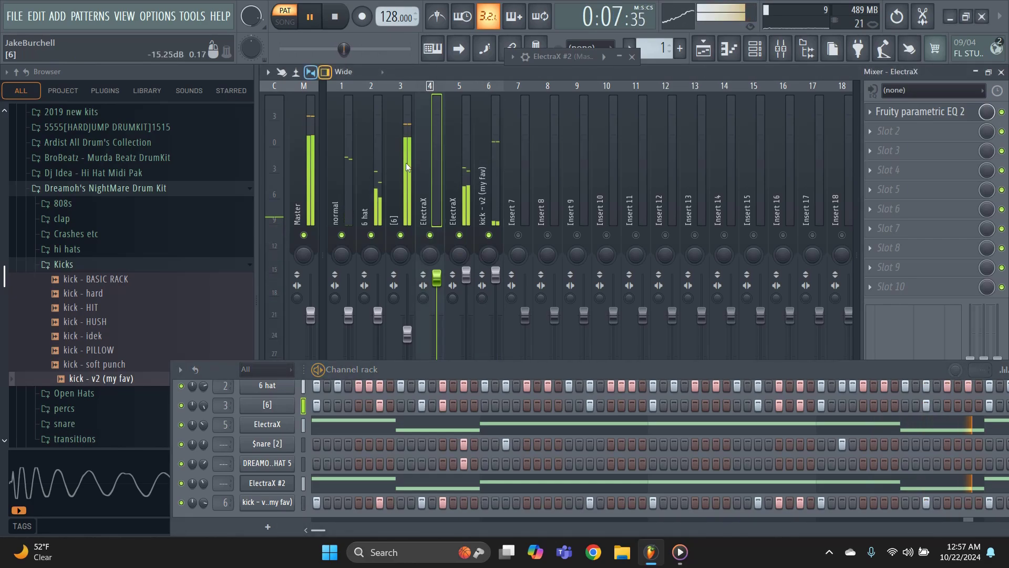
click(405, 167)
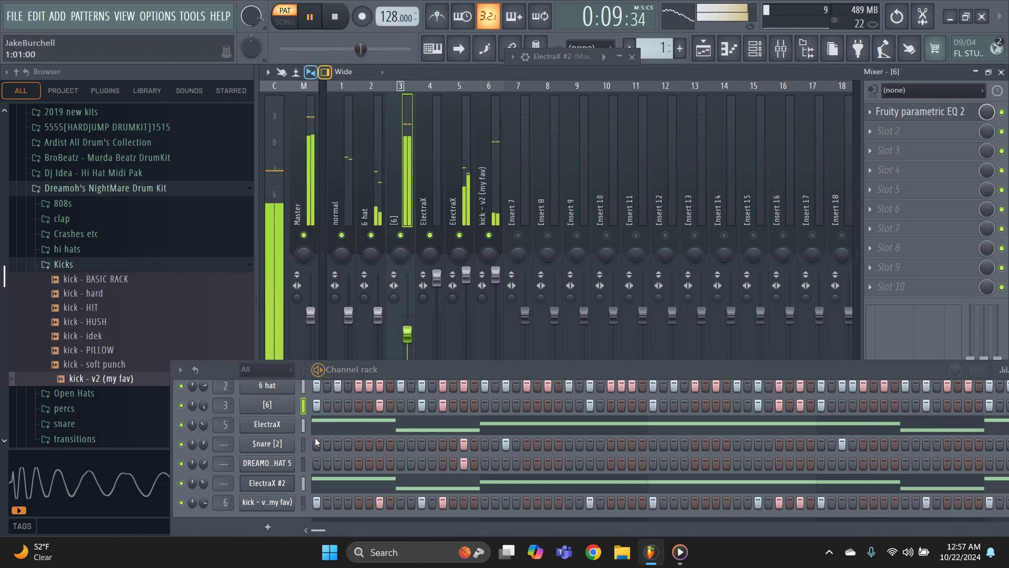
scroll(314, 437, up, 1)
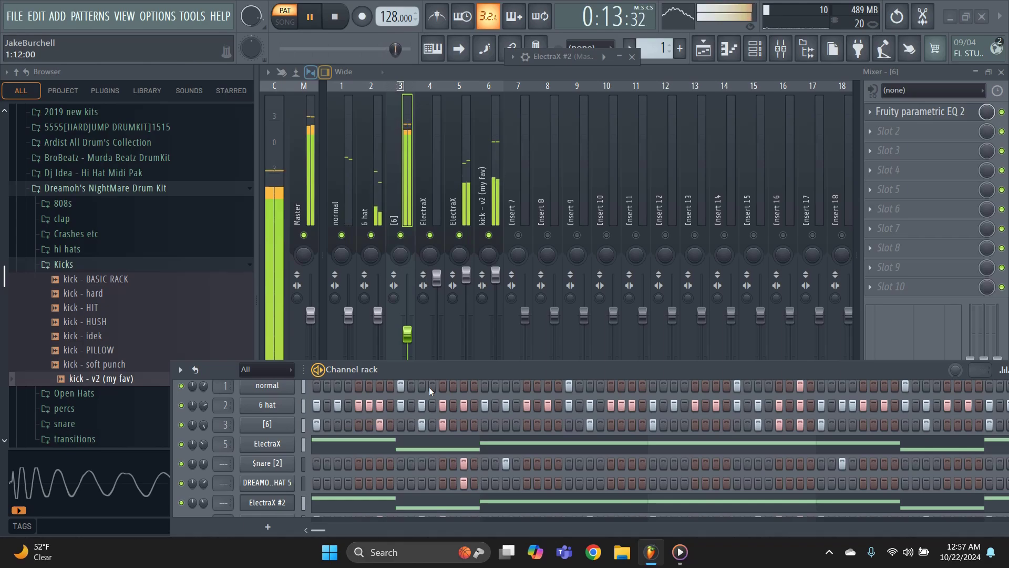
drag(408, 336, 410, 359)
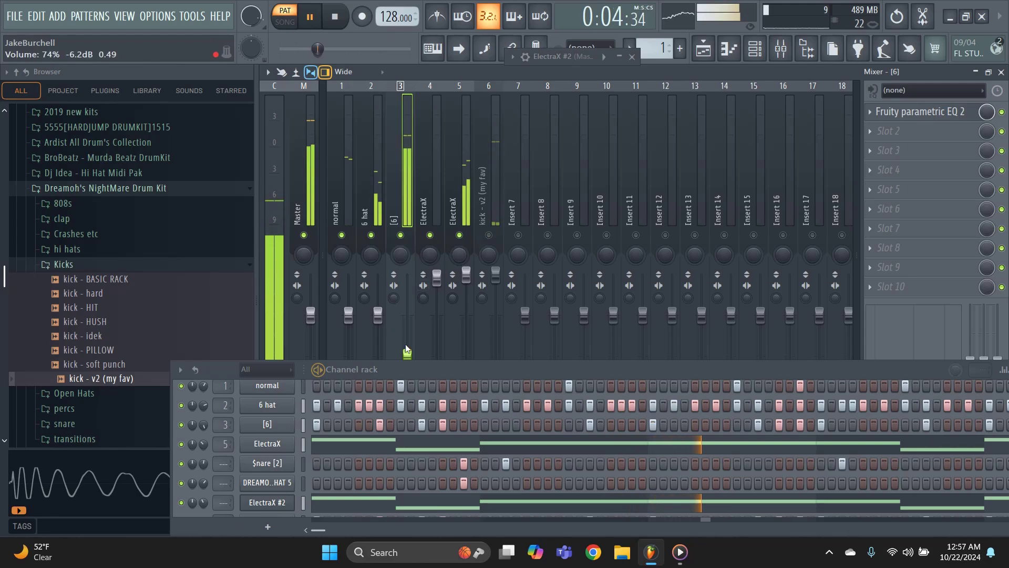
scroll(407, 304, up, 3)
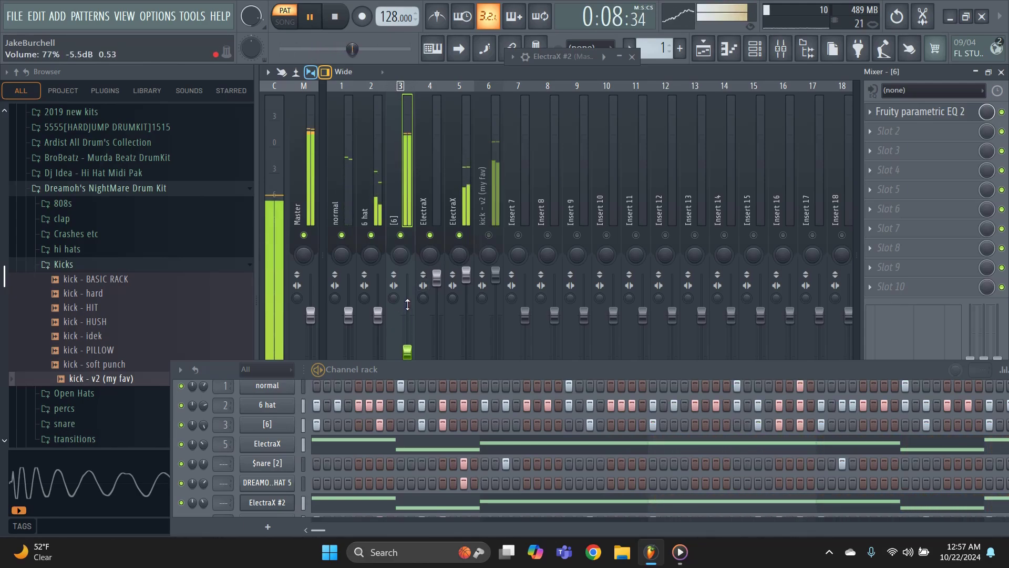
scroll(407, 305, up, 3)
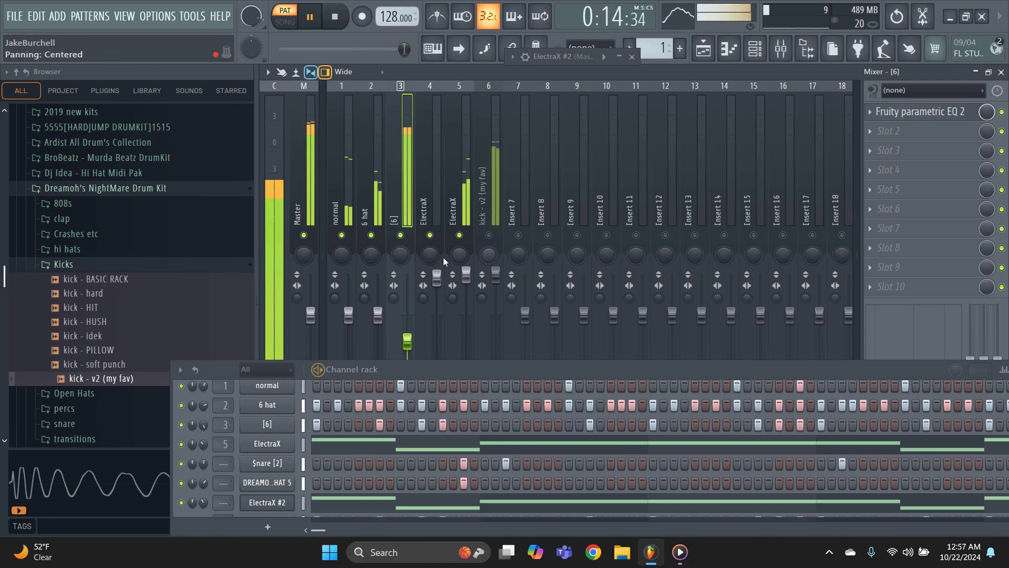
click(488, 235)
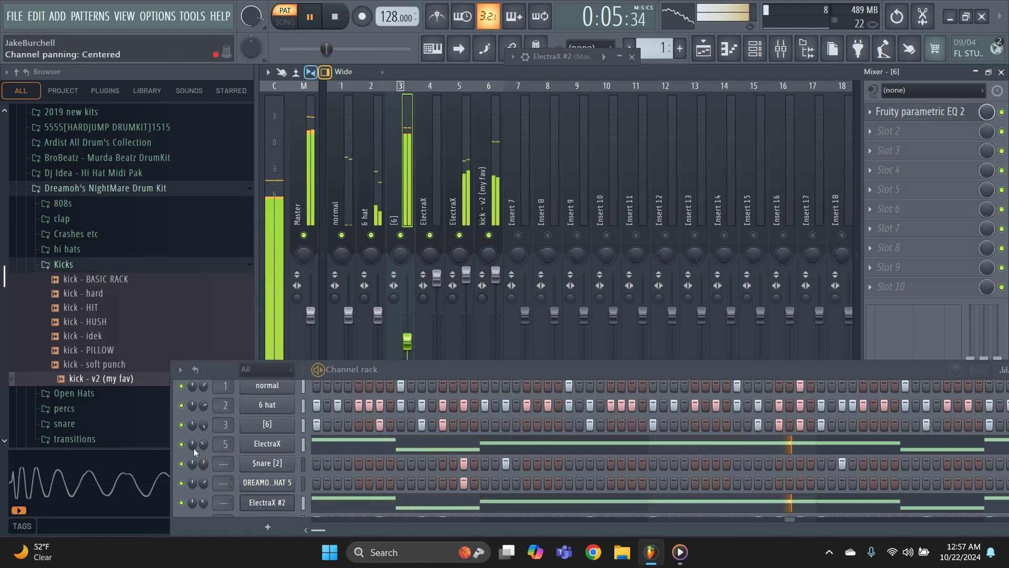
Step: Lower the kick - v2 (my fav) mixer fader a little and raise the [6] track's fader slightly
scroll(351, 464, down, 1)
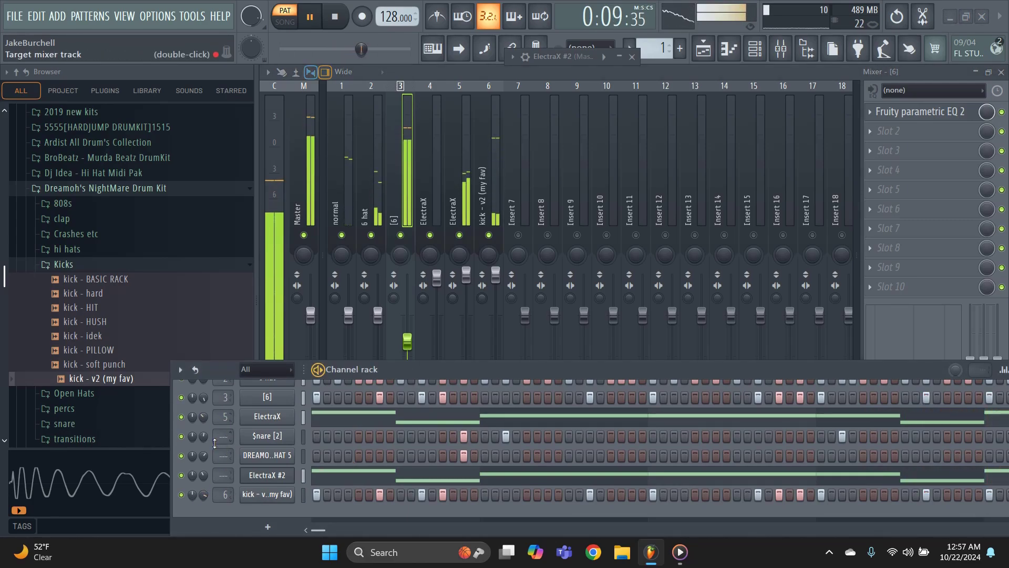
click(490, 160)
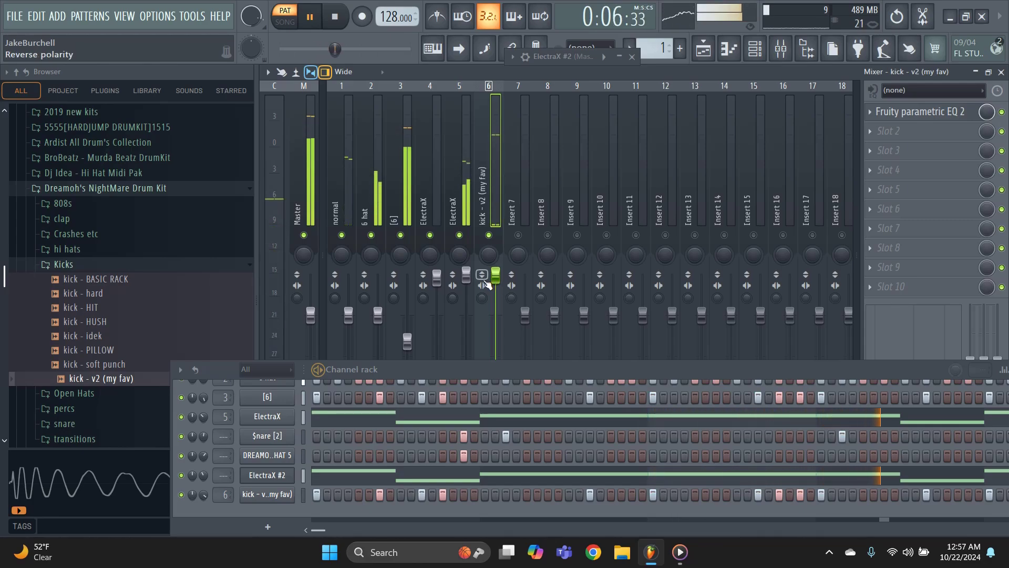
drag(496, 281, 501, 298)
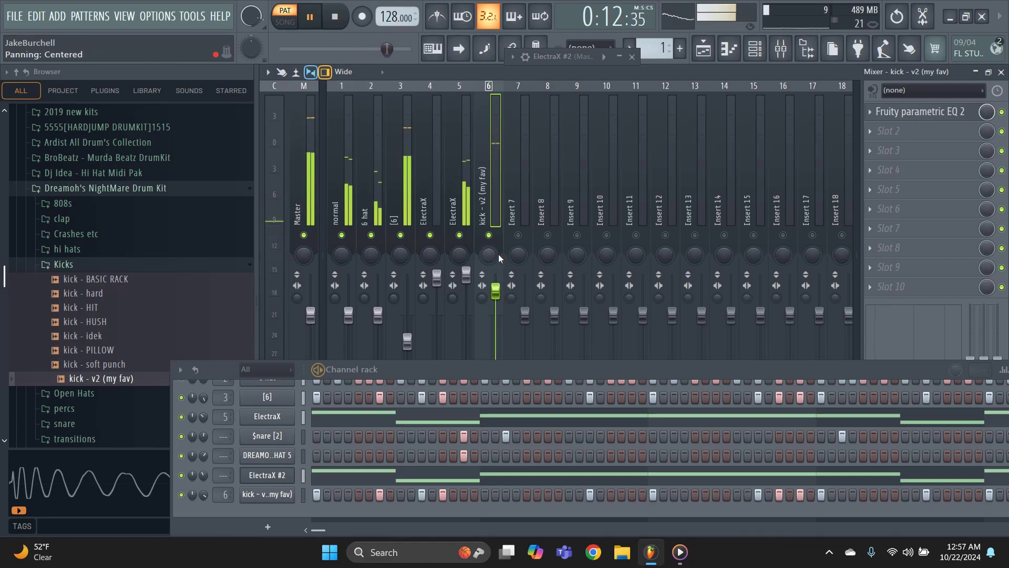
click(408, 121)
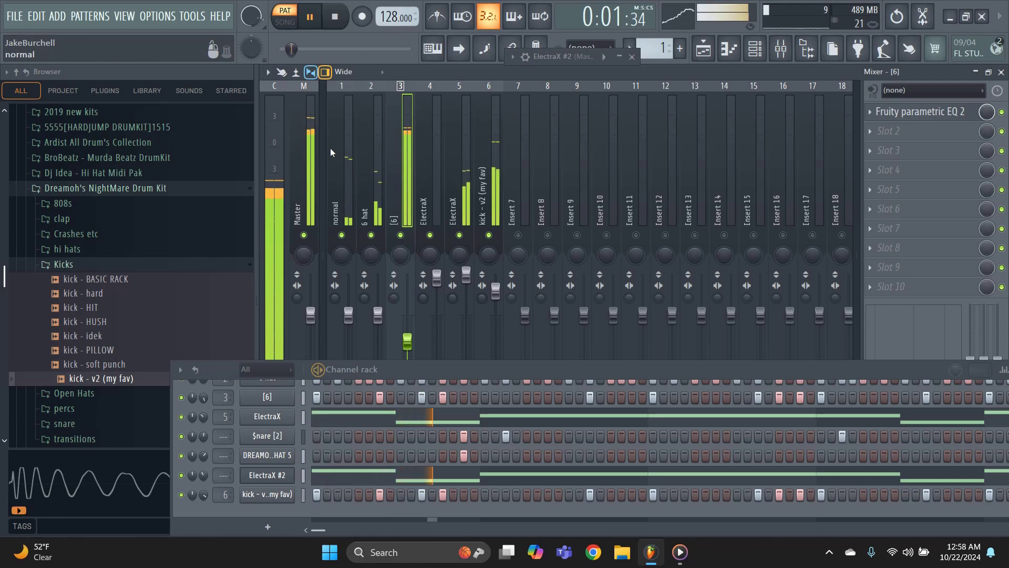
drag(407, 342, 408, 331)
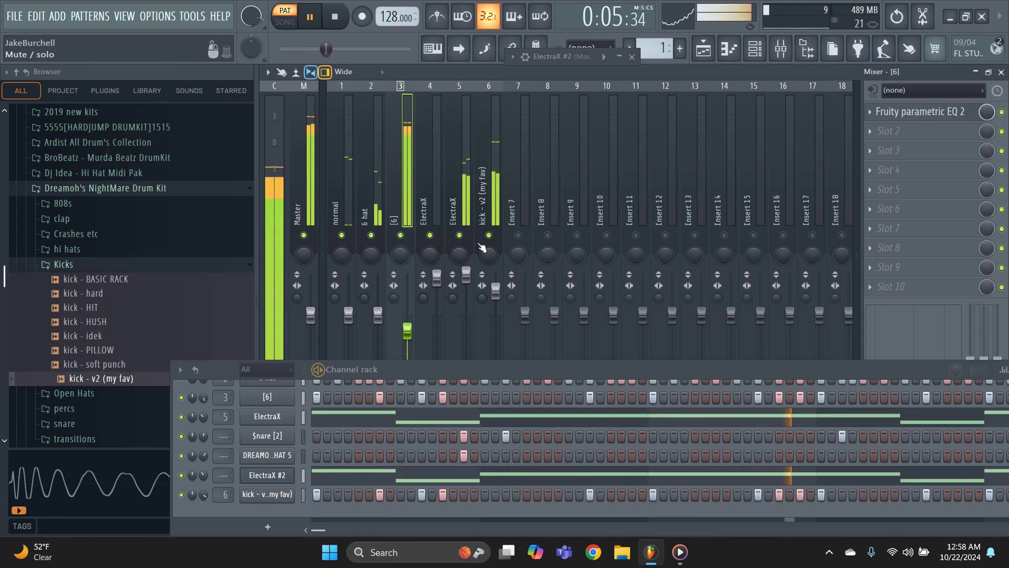
Step: Move the low-cut band 1 to a higher frequency in the Fruity parametric EQ 2 of the ElectraX track on insert 5
click(466, 203)
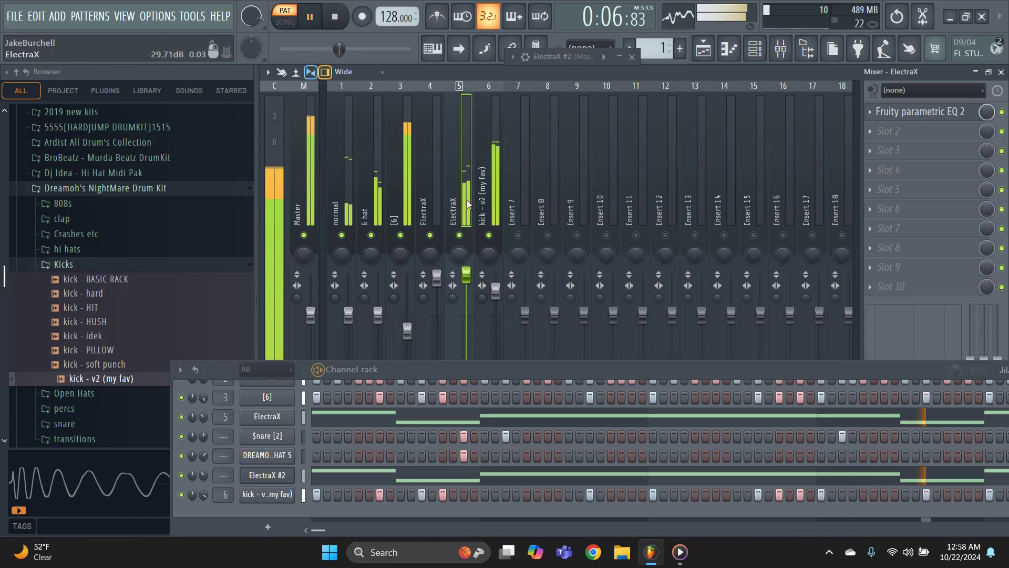
click(893, 113)
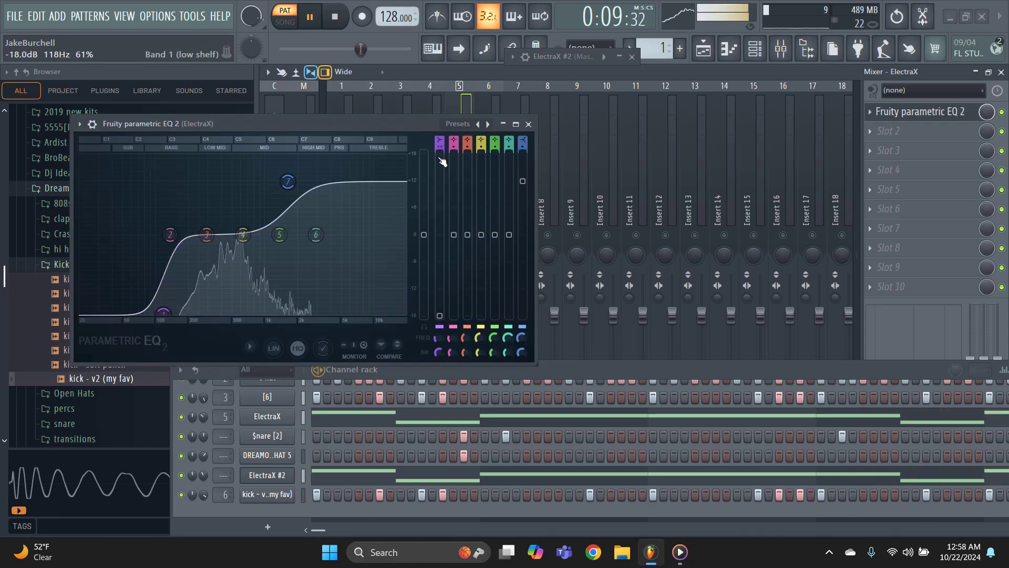
drag(163, 313, 180, 312)
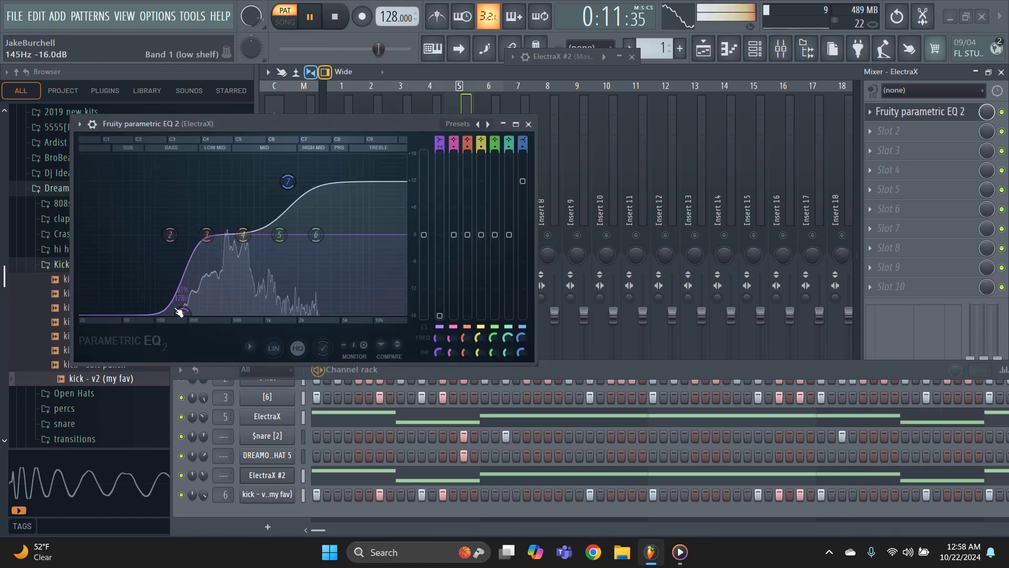
click(528, 123)
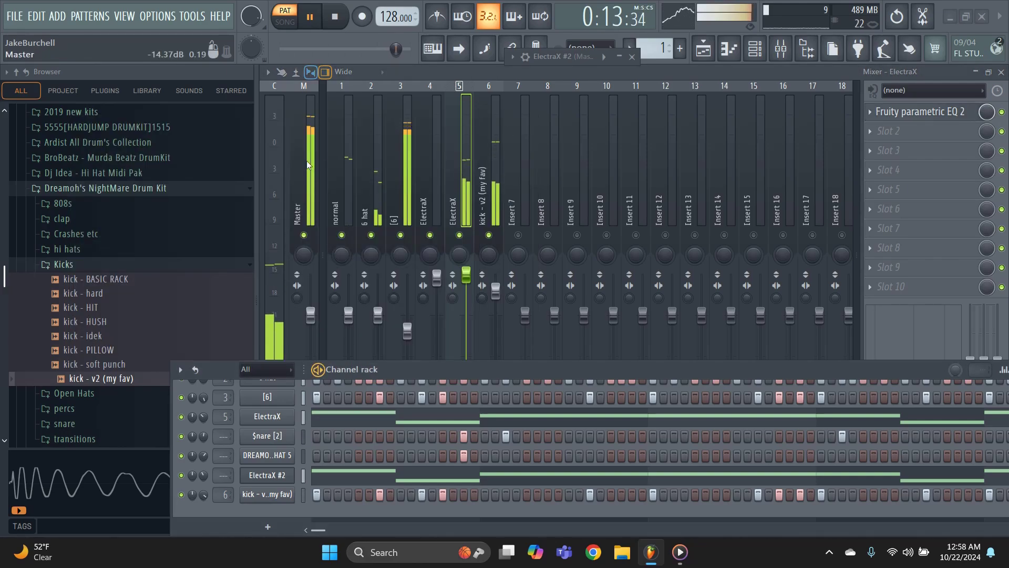
Step: Mute the kick track, try the [6] track quieter, set its volume to 88%, and select the Master track
drag(407, 336, 407, 351)
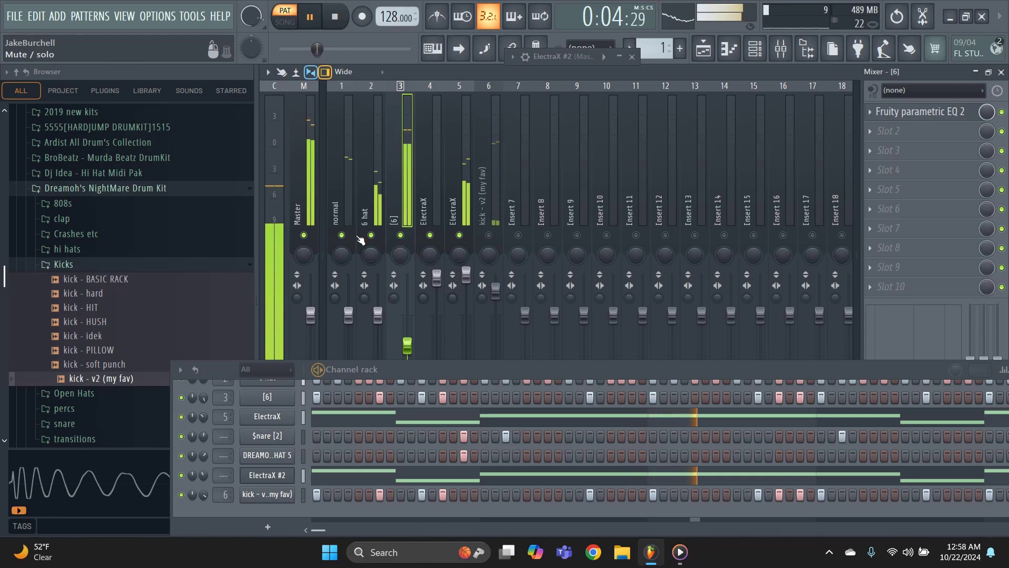
drag(407, 339, 403, 306)
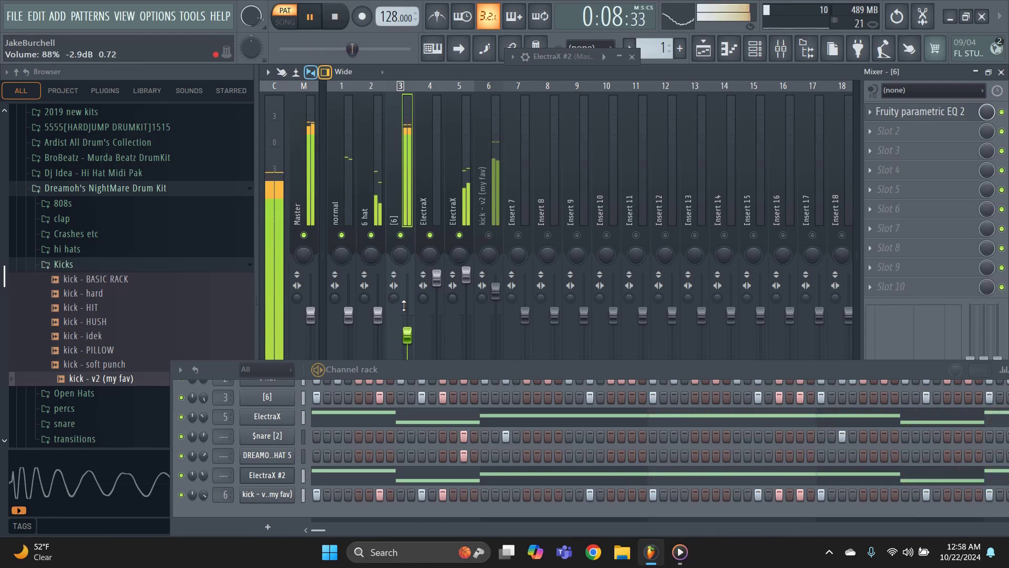
click(304, 111)
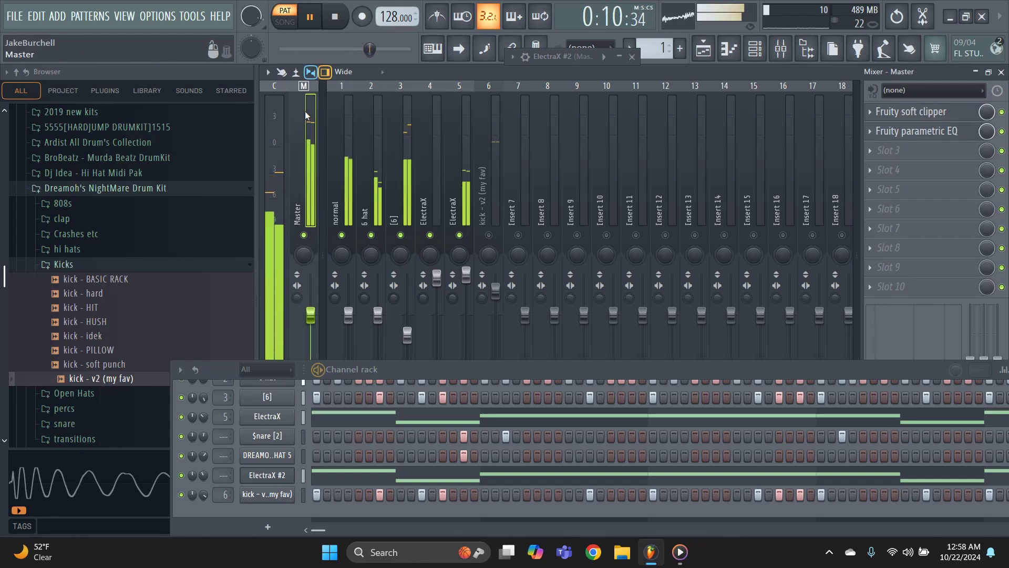
Step: Save the project under the name newtek in a new project folder
key(ctrl+s)
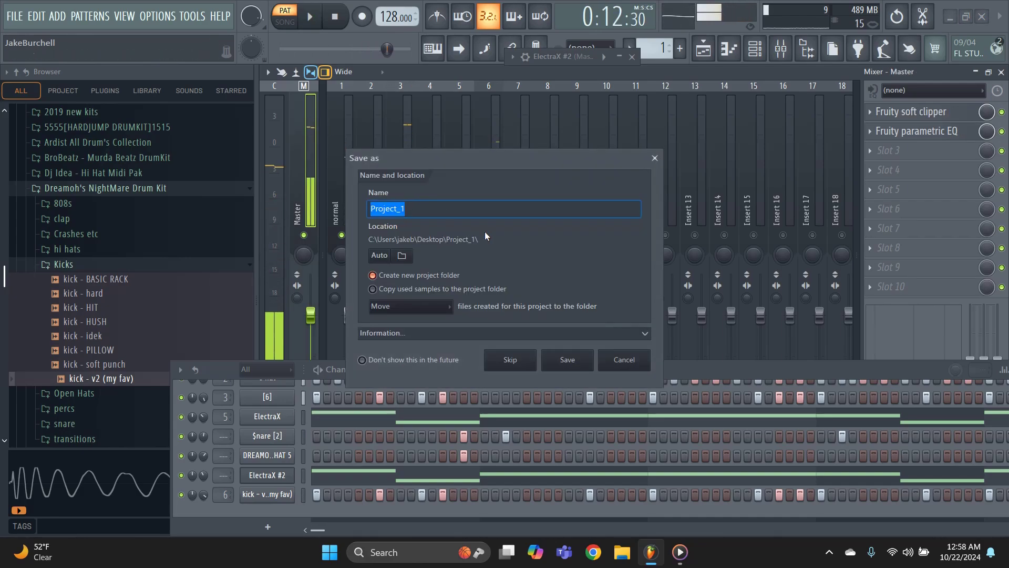
key(BackSpace)
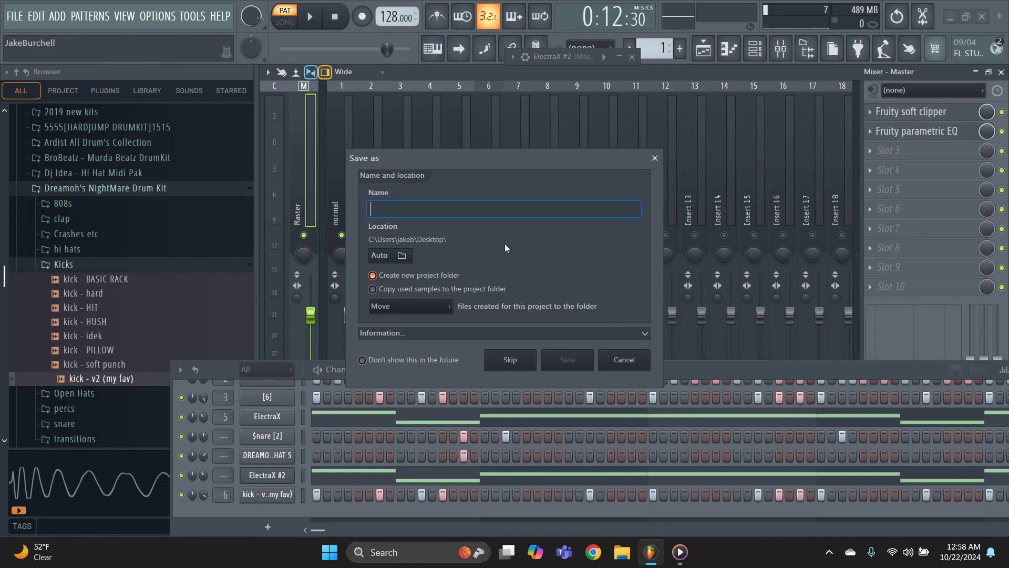
text(newtek)
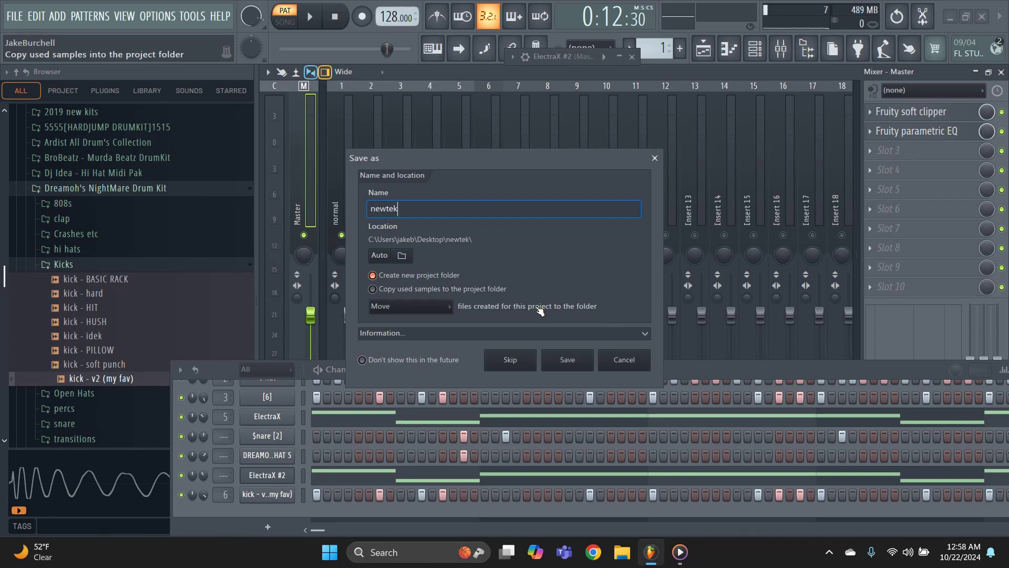
click(578, 357)
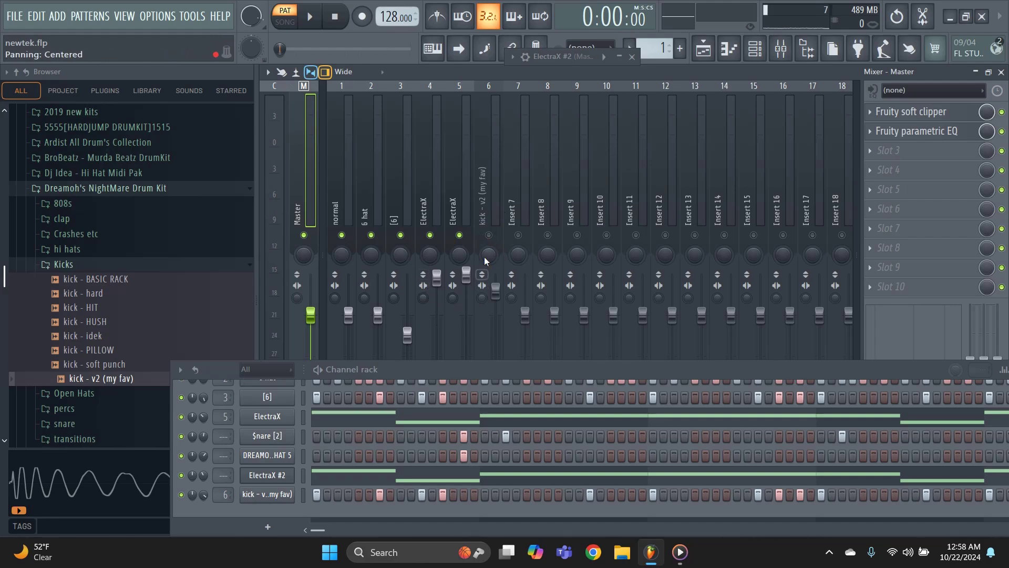
Step: Open the Playlist and split Pattern 1 into a separate pattern for each channel
click(706, 52)
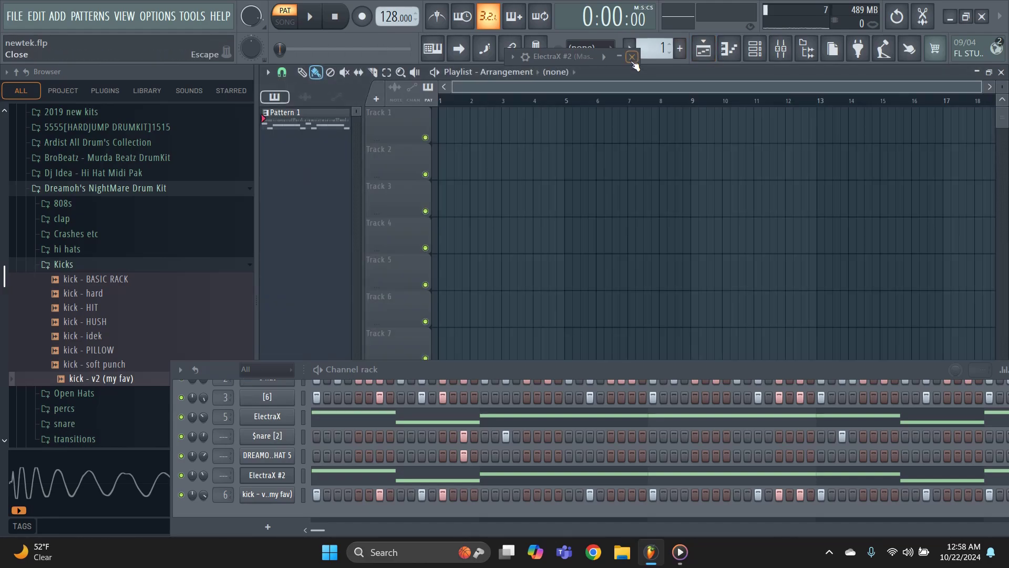
right_click(302, 126)
click(352, 322)
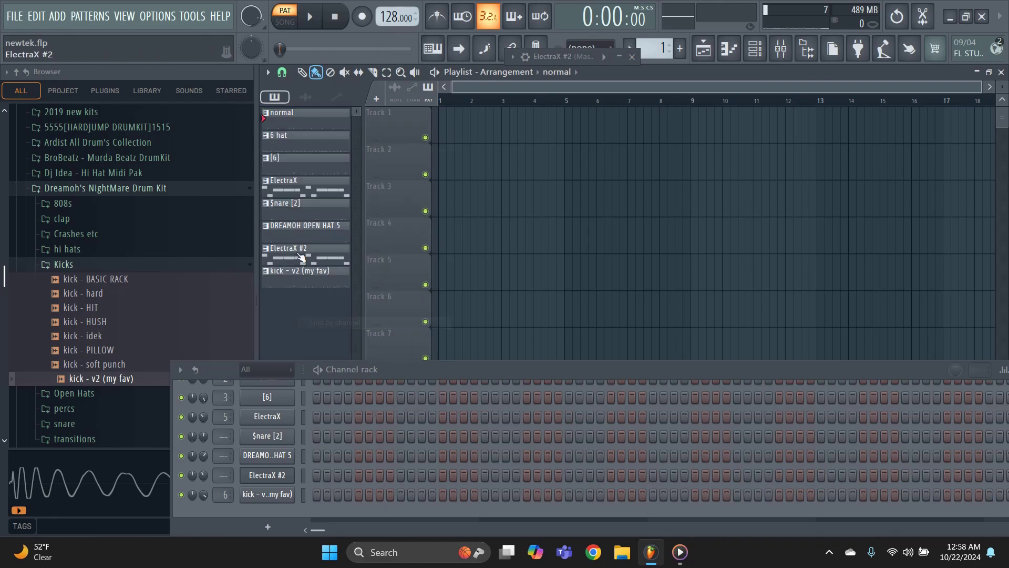
Step: Place all eight split patterns in the Playlist at bar 1, one on each of Tracks 1 to 8, and start song playback
click(306, 286)
shift+click(310, 126)
drag(311, 130, 450, 127)
scroll(545, 235, down, 1)
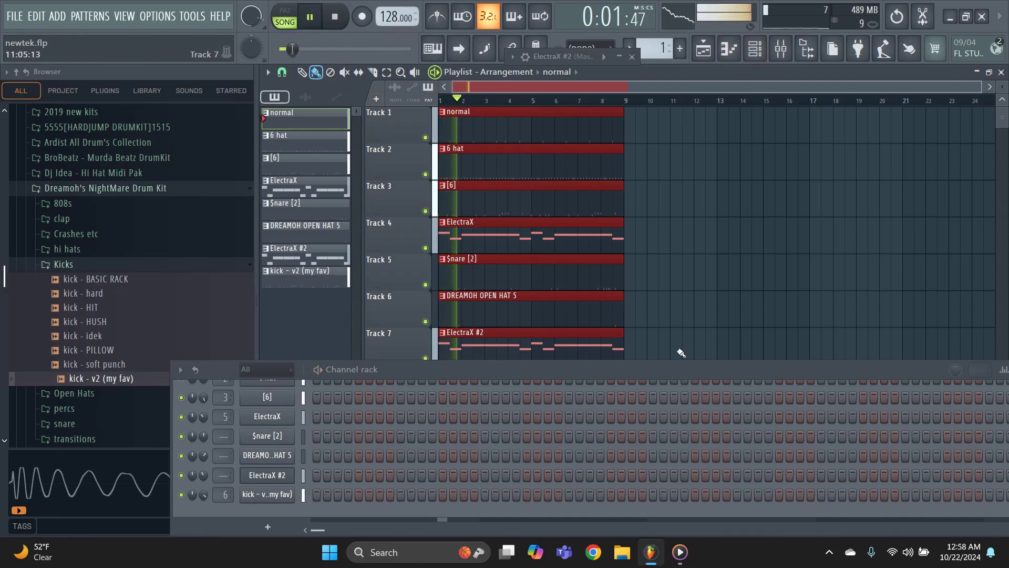
Step: Duplicate the eight-bar block of clips on Tracks 1 to 8 to bar 9 and check the mixer levels during playback
drag(657, 367, 456, 116)
key(ctrl+b)
click(781, 48)
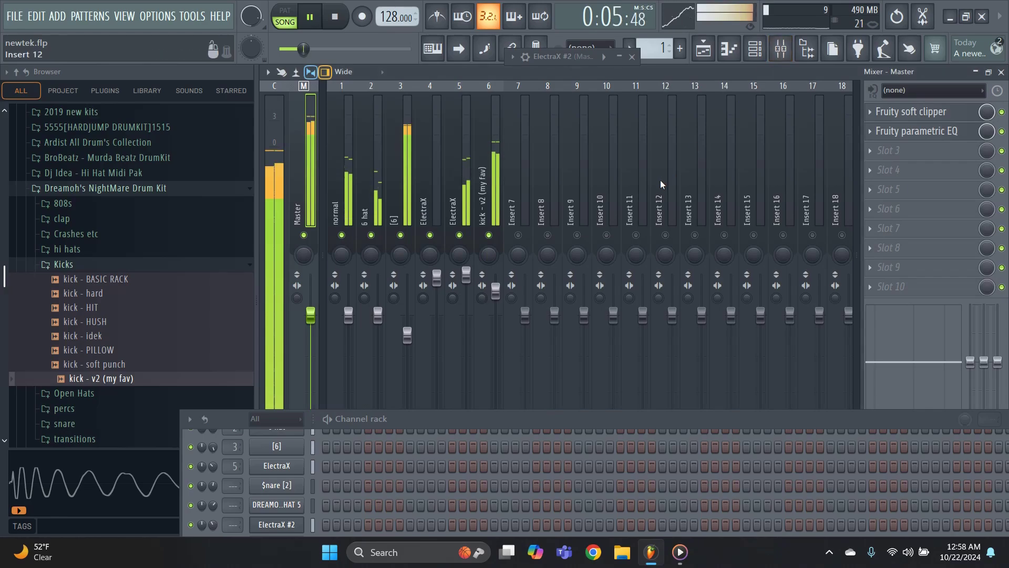
click(703, 49)
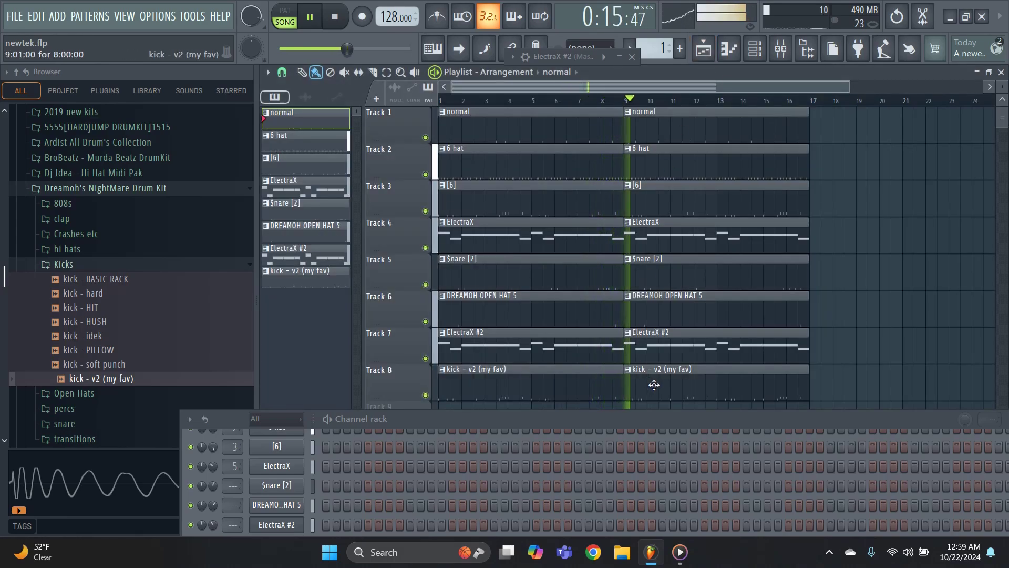
Step: Duplicate the second eight-bar block to bar 17 and delete the kick - v2 (my fav) clip from that new copy
drag(869, 393, 693, 134)
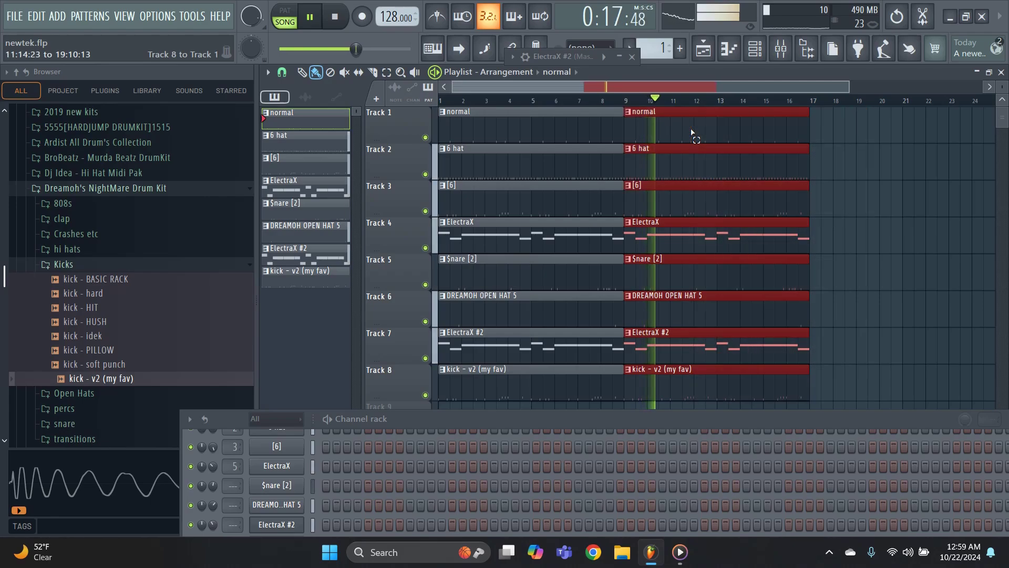
key(ctrl+b)
right_click(677, 390)
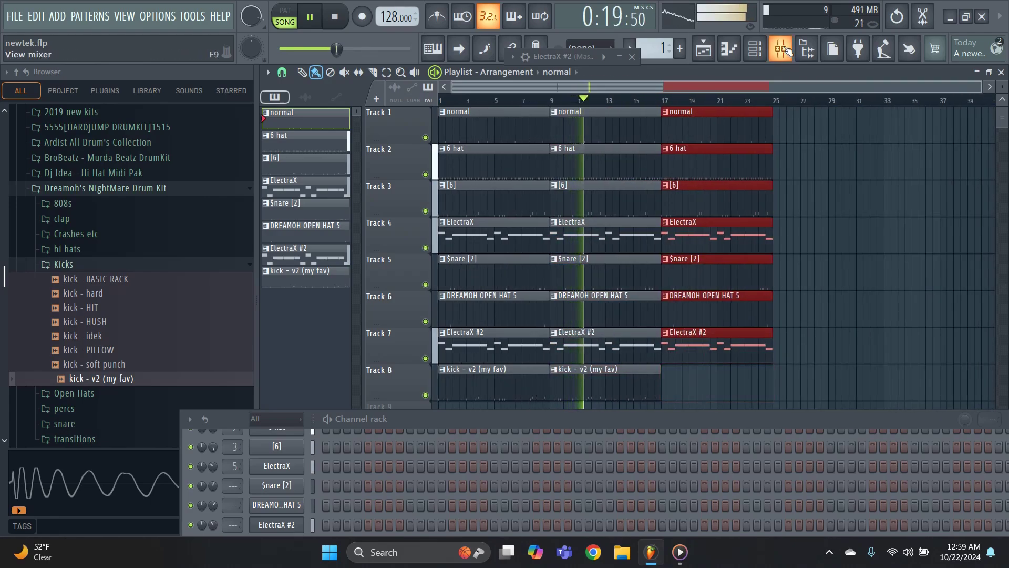
Step: Raise the [6] mixer track's volume to 91% and remove the first kick - v2 (my fav) clip at bar 1
key(space)
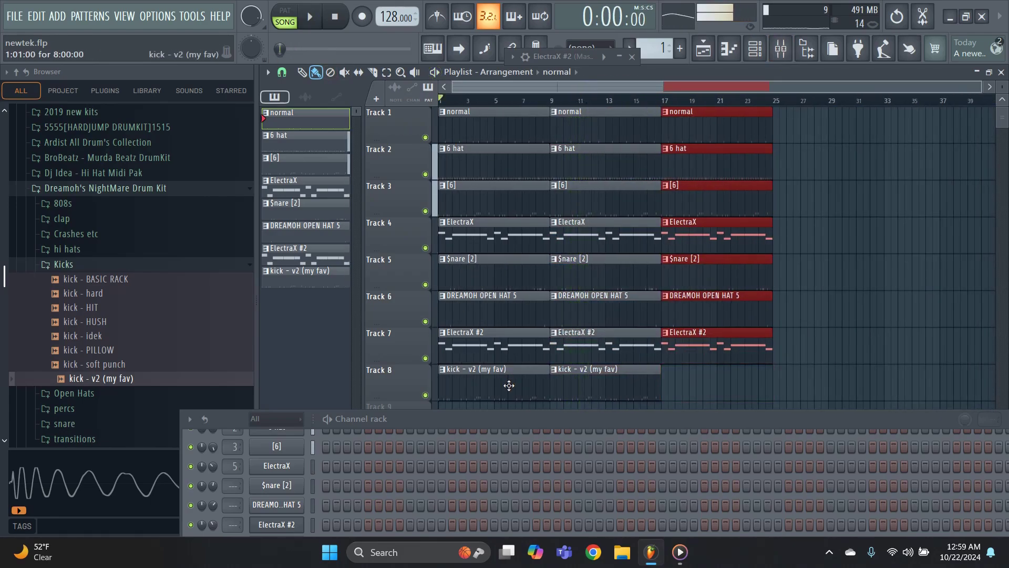
key(space)
key(F9)
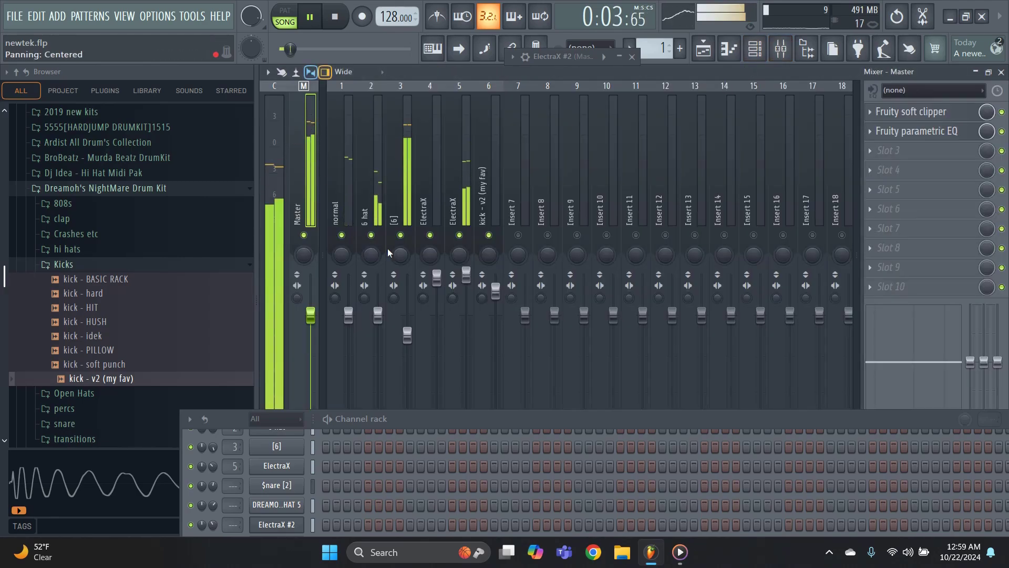
drag(409, 336, 410, 330)
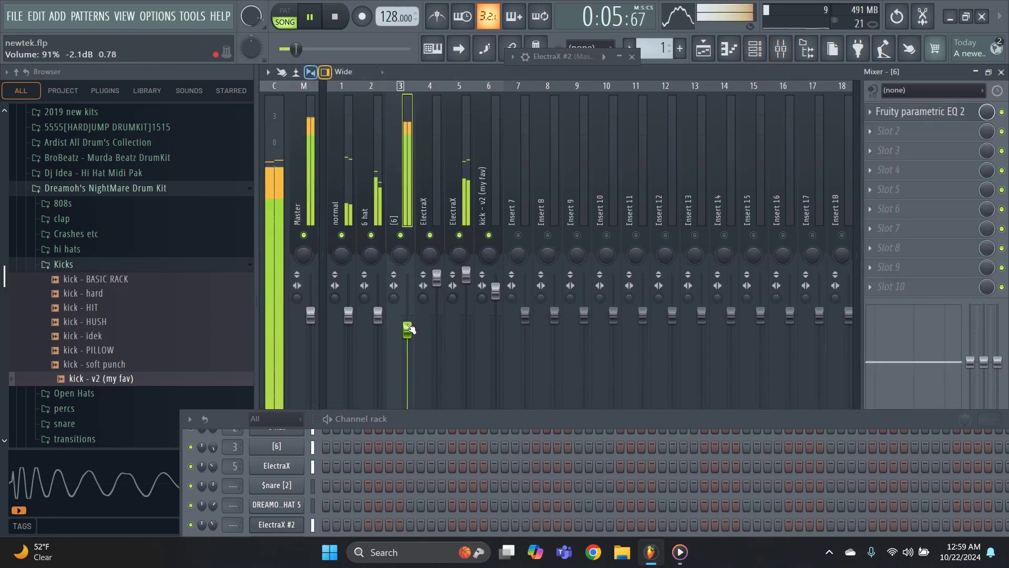
key(F5)
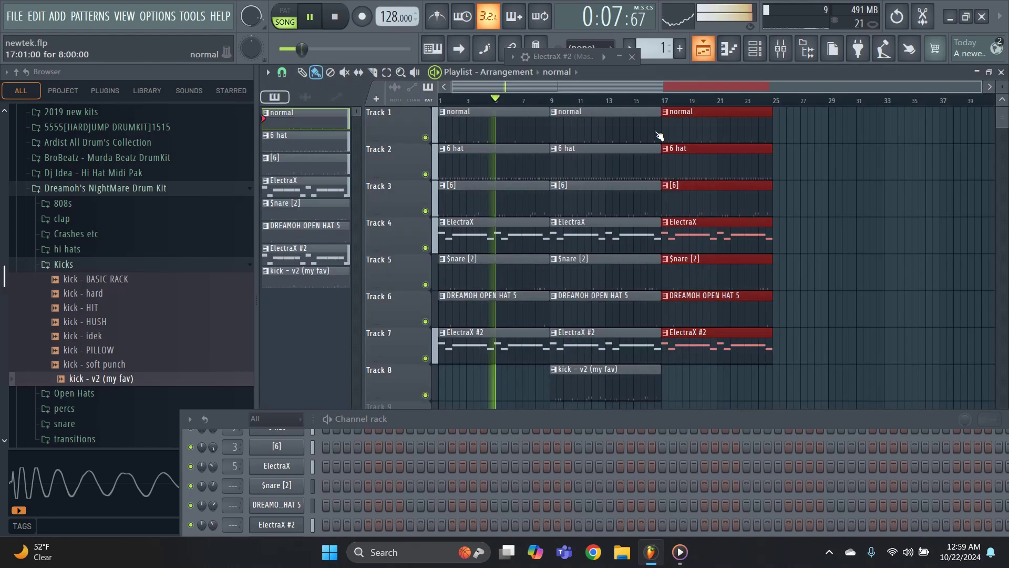
click(568, 388)
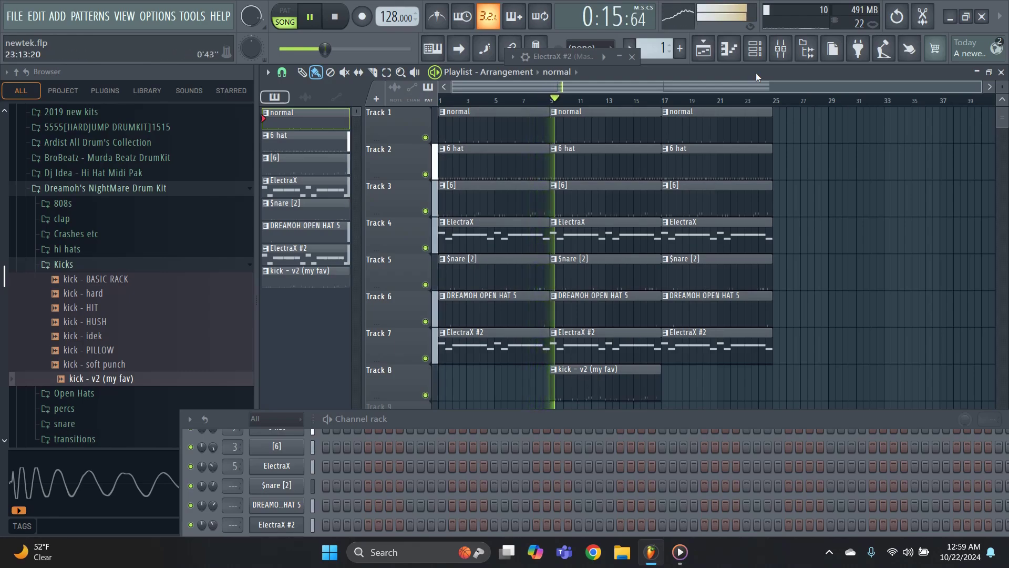
Step: Try the kick - v2 (my fav) mixer track at 125% volume, and settle its fader well below that level
click(781, 51)
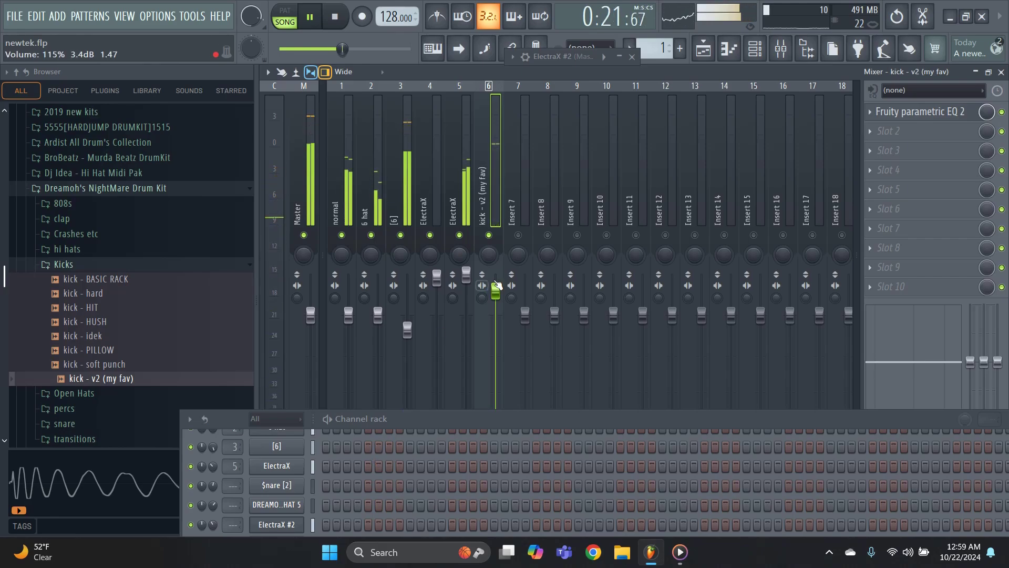
drag(497, 285, 497, 273)
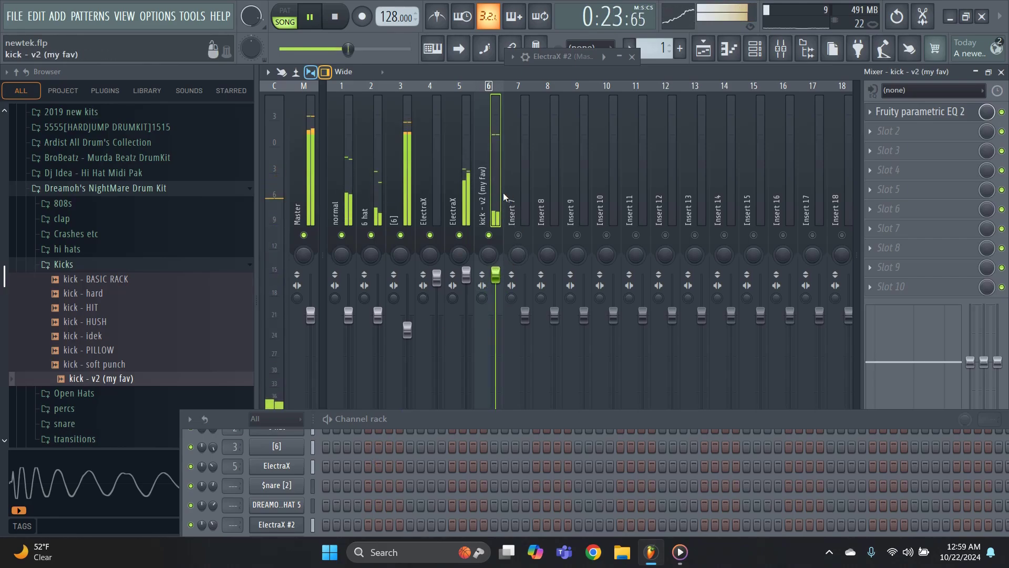
click(405, 153)
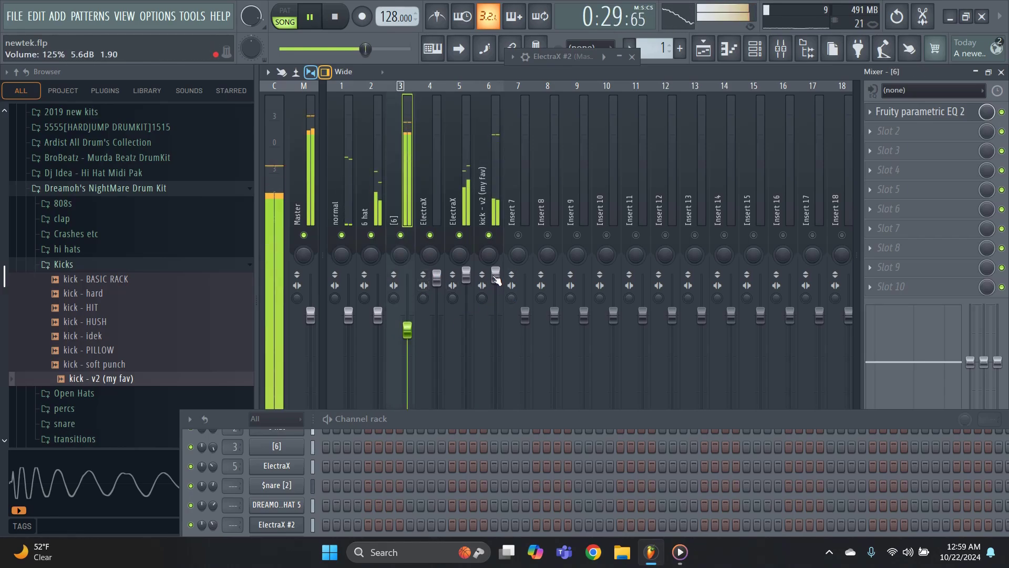
drag(495, 278, 497, 306)
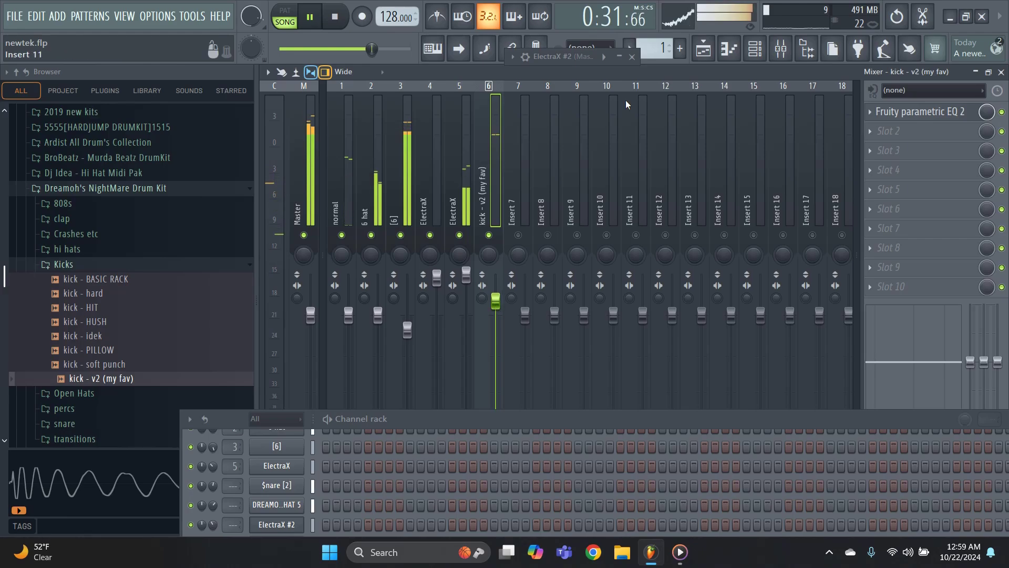
Step: Duplicate the clips of bars 9 to 24 in the Playlist so the copy starts at bar 25, and deselect them
click(703, 49)
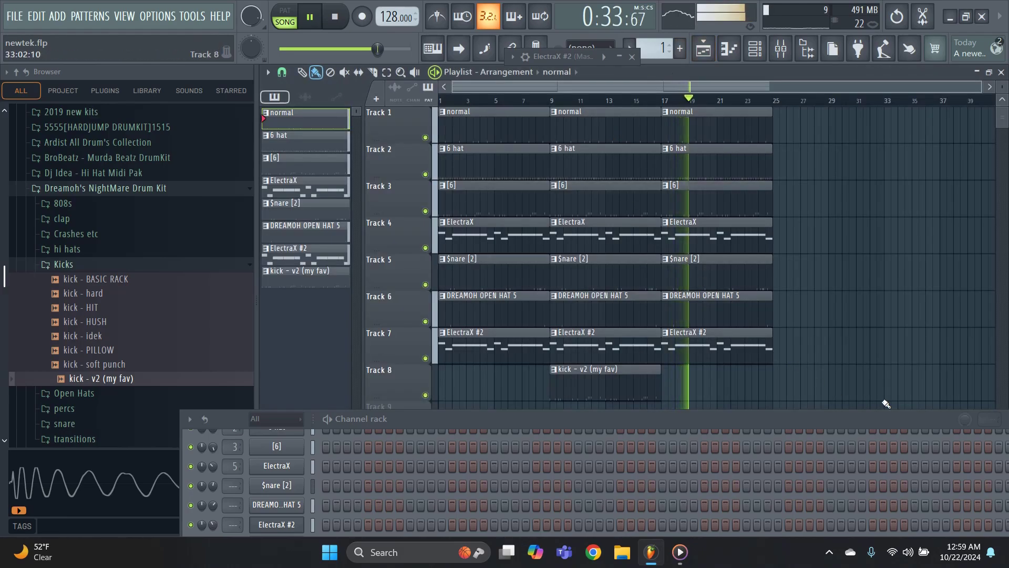
drag(885, 404, 610, 108)
key(ctrl+b)
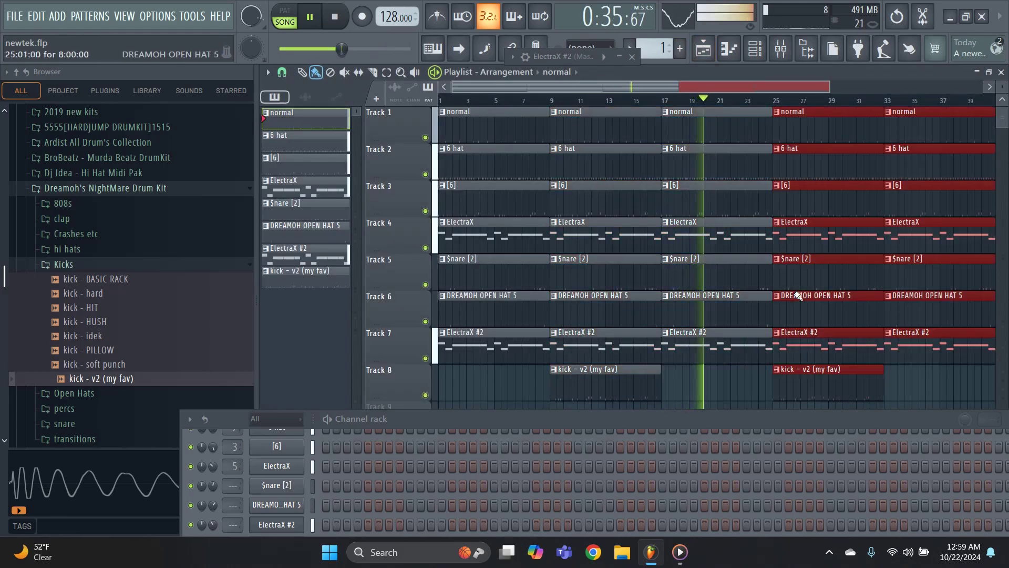
key(ctrl+d)
Step: Trim the start of the normal, 6 hat, [6], snare and open hat clips at bar 17 to about bar 19 and play the transition
click(638, 99)
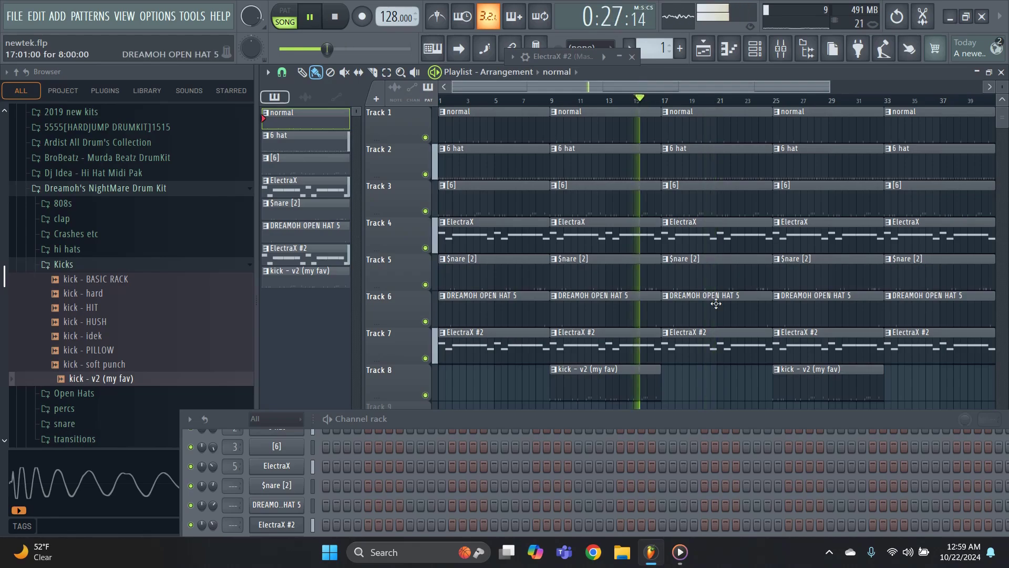
scroll(716, 304, up, 3)
drag(669, 326, 642, 107)
key(space)
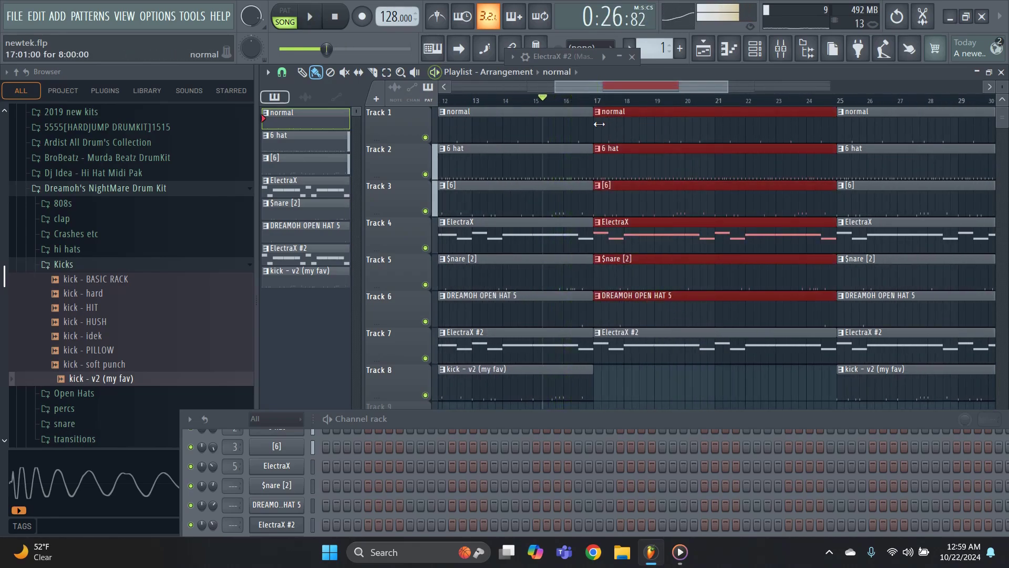
drag(639, 307, 635, 267)
drag(624, 204, 662, 129)
key(space)
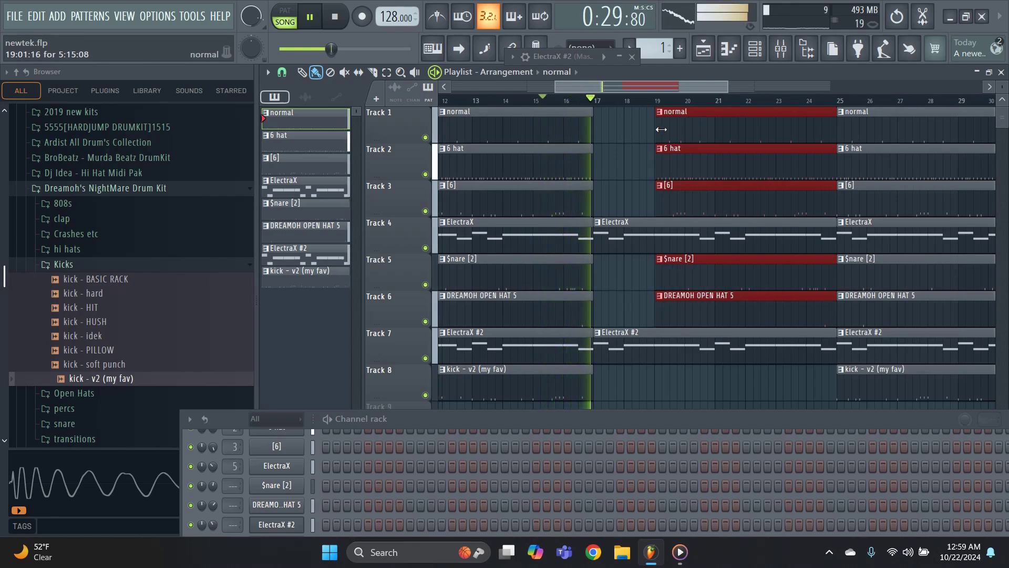
Step: Trim the start of the selected drum and 808 clips further to bar 21 and deselect them
scroll(659, 148, up, 4)
drag(652, 148, 856, 132)
scroll(865, 137, up, 4)
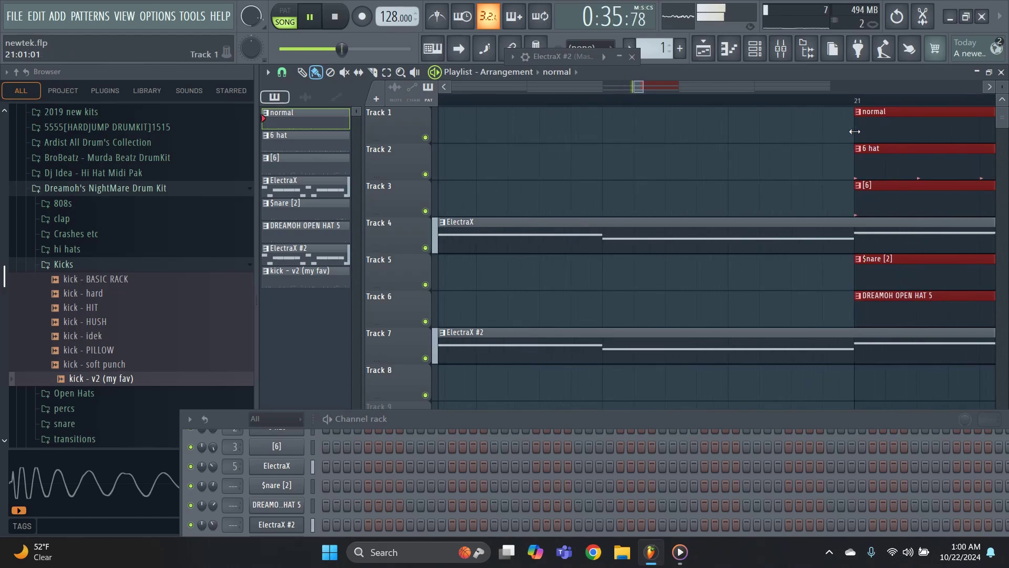
scroll(746, 160, down, 4)
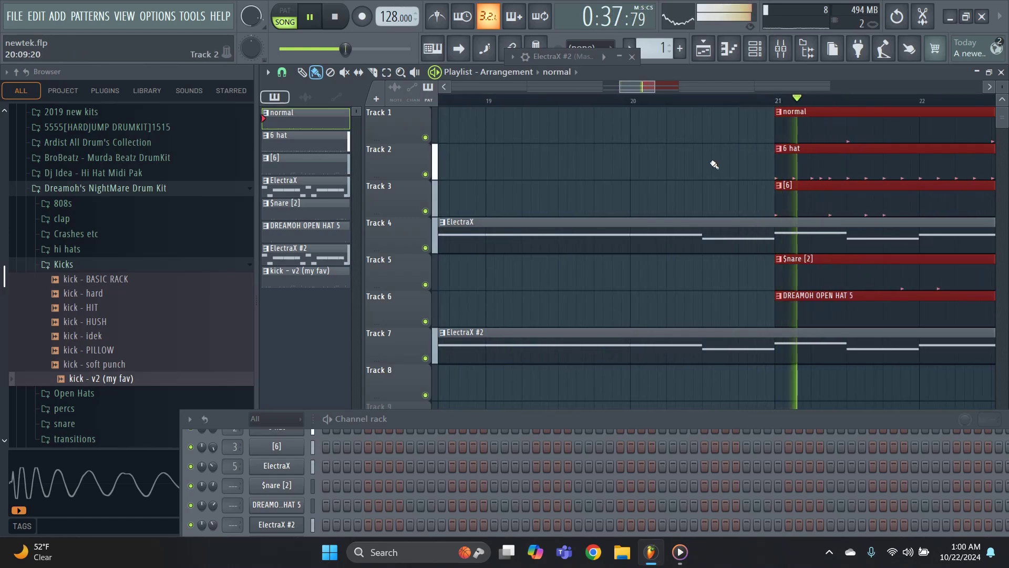
scroll(714, 164, down, 10)
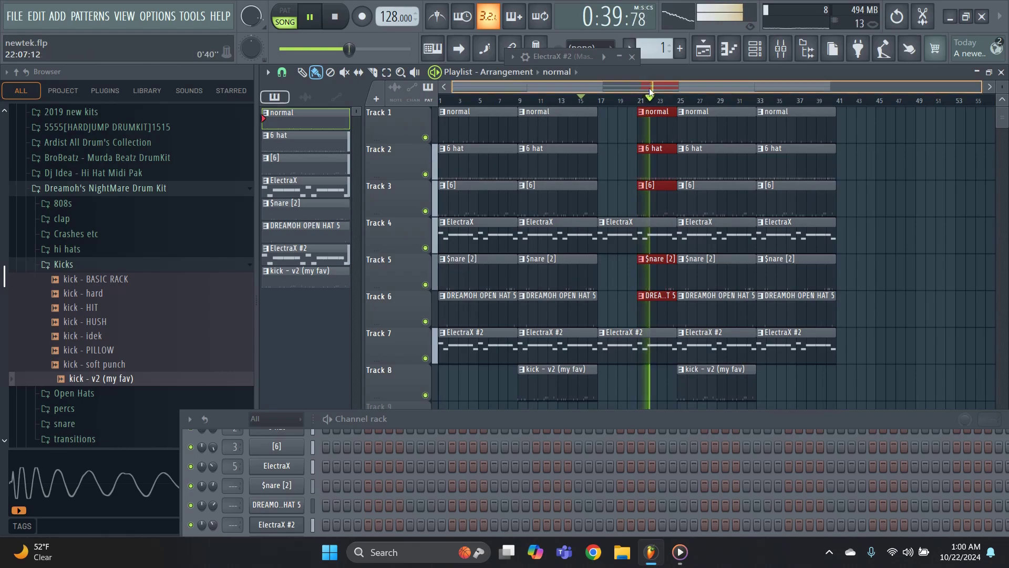
ctrl+click(651, 95)
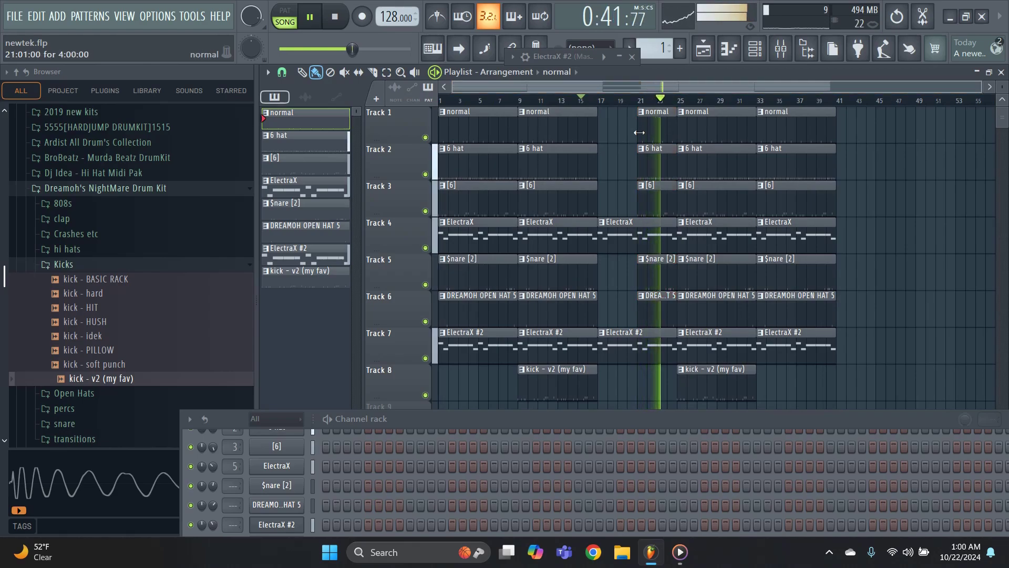
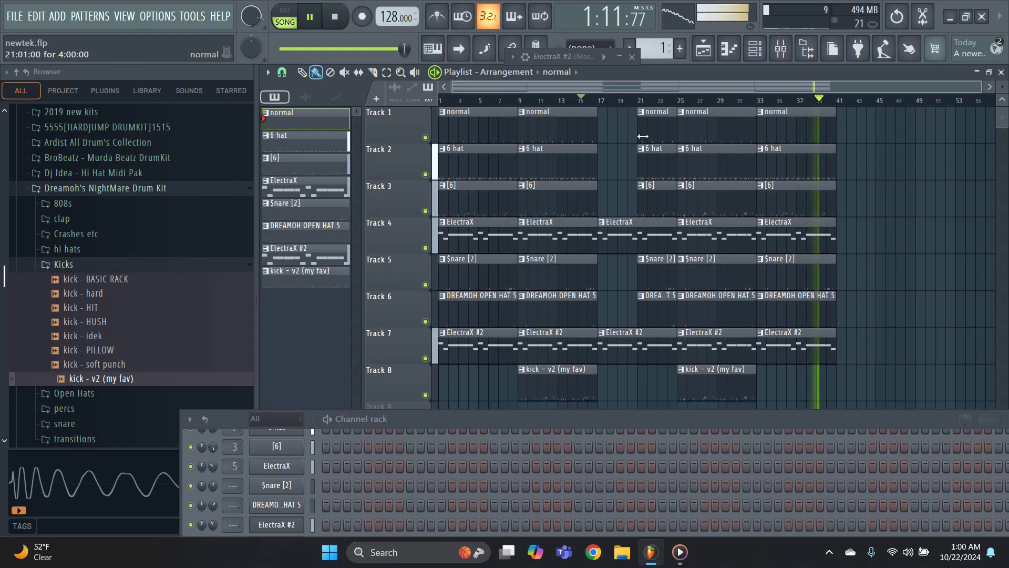
Step: Duplicate the clips of bars 25 to 40 so the copy starts at bar 41
drag(924, 403, 722, 136)
key(ctrl+b)
click(854, 341)
scroll(823, 274, down, 2)
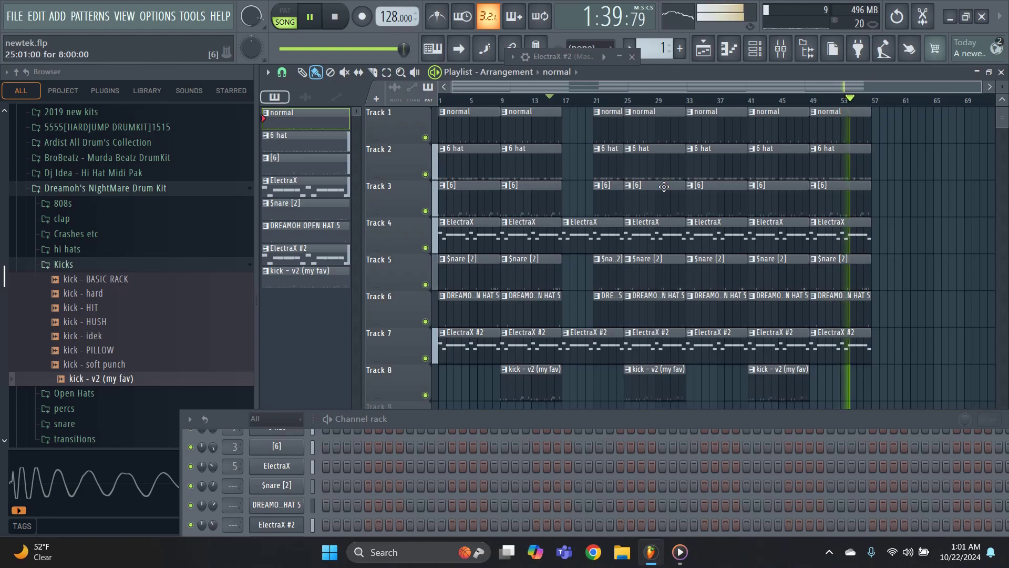
Step: Duplicate the clips of bars 41 to 56 to bar 57 and delete the copied clips from bar 65 onward
drag(939, 380, 791, 132)
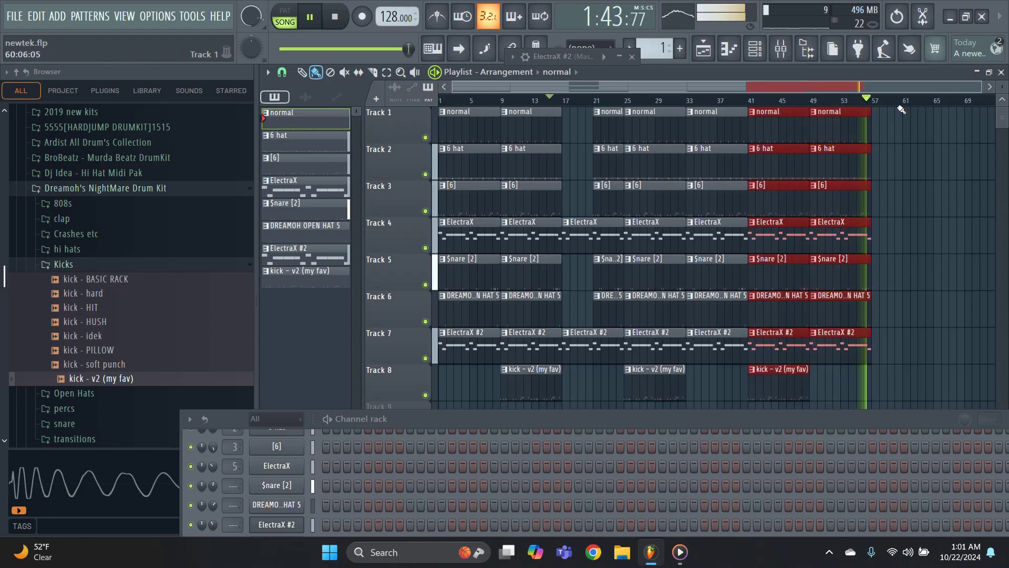
key(ctrl+b)
key(ctrl+d)
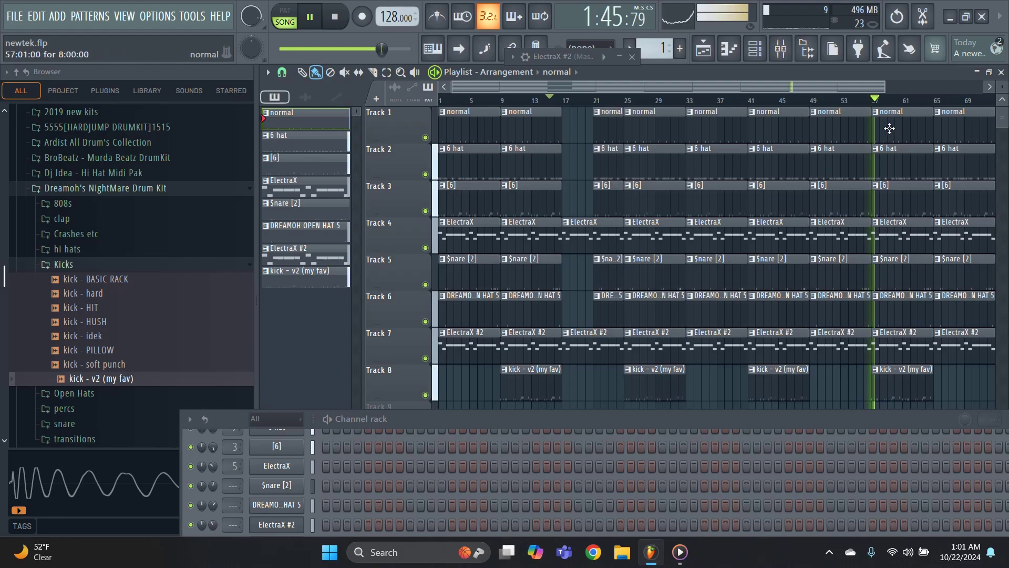
scroll(810, 225, down, 2)
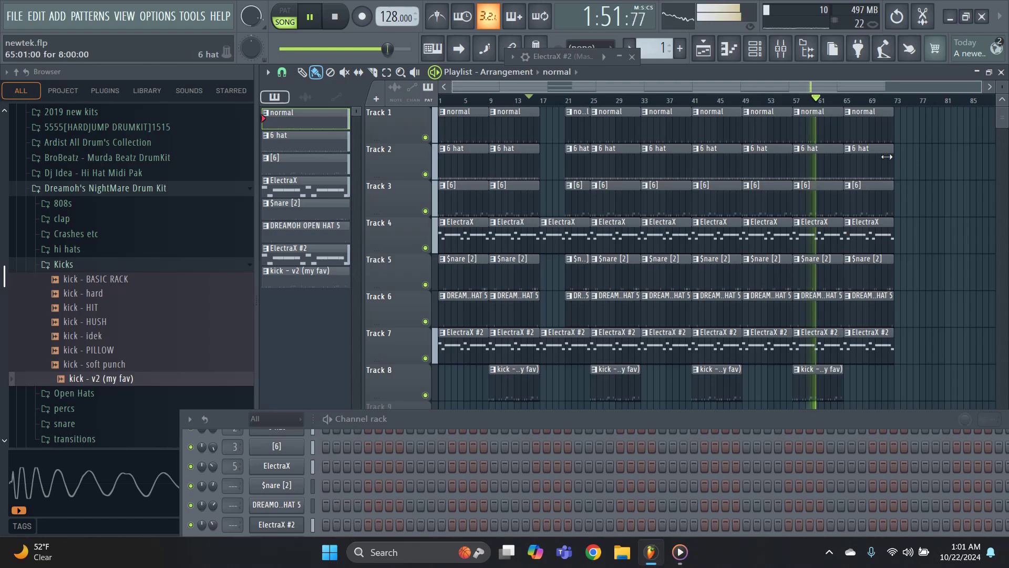
right_click(883, 129)
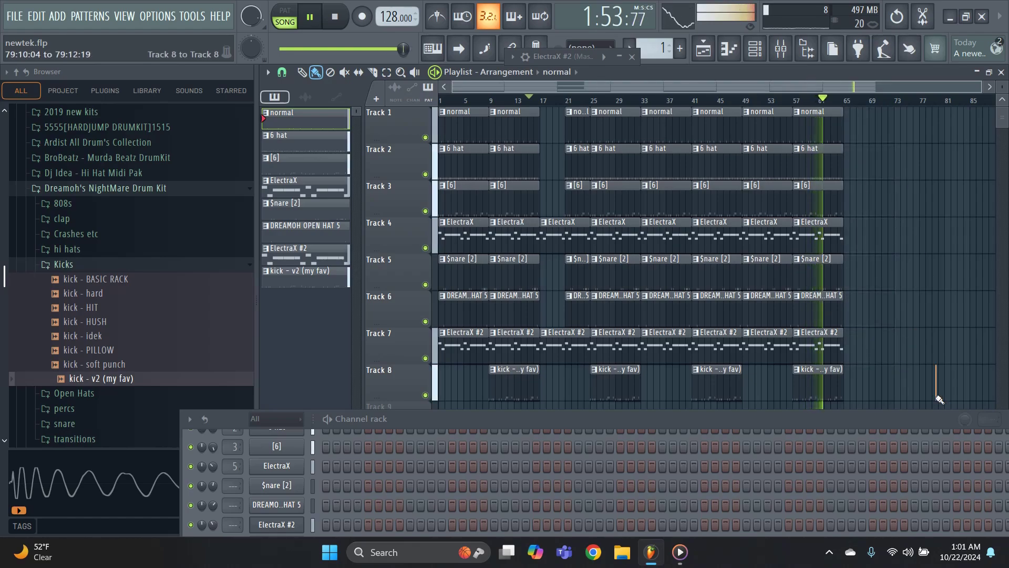
Step: Duplicate the clips of bars 17 to 64 so the copy starts at bar 65, and save the project
drag(936, 397, 564, 109)
key(ctrl+b)
key(ctrl+d)
key(ctrl+s)
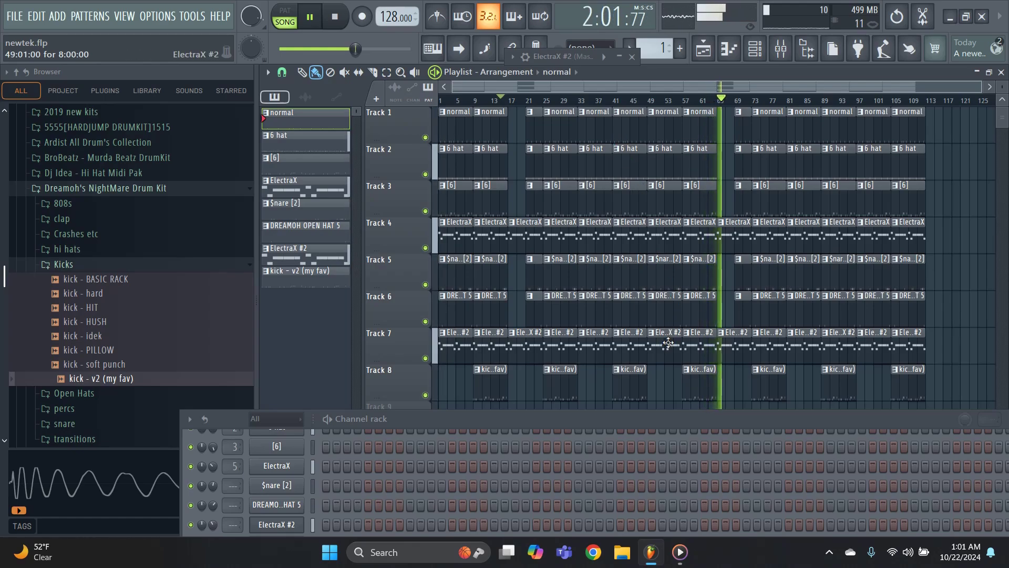
key(ctrl+s)
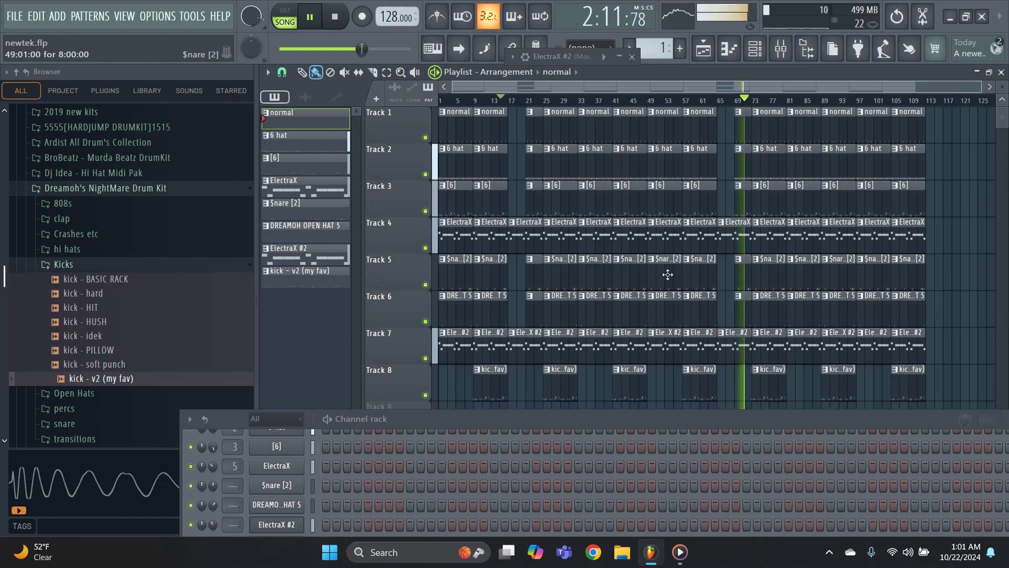
Step: Move the Channel rack lower to uncover the Playlist tracks and open the mixer
drag(721, 421, 715, 477)
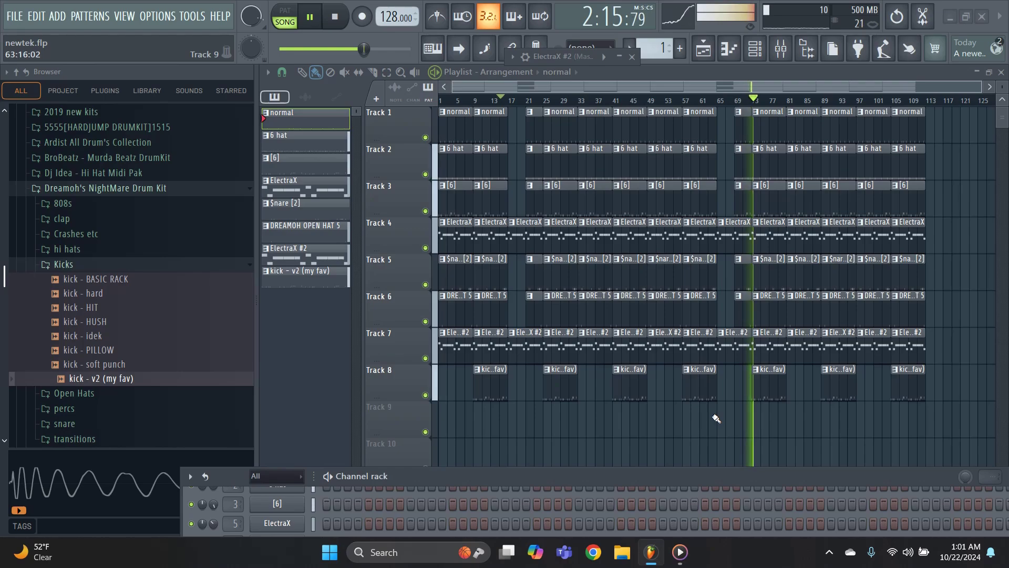
click(781, 49)
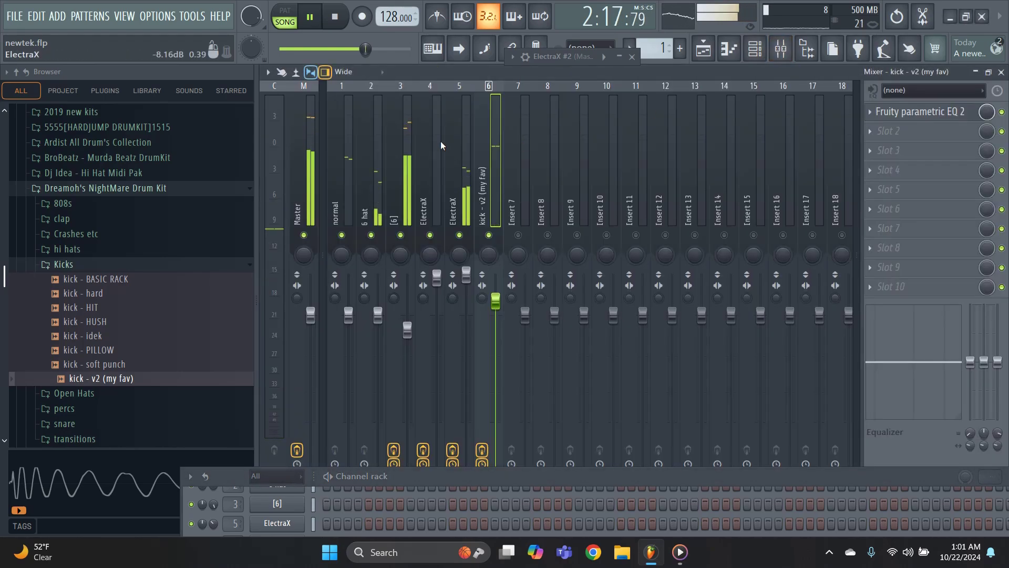
Step: Raise the volume of the "normal" mixer track slightly and select the [6] track to check its level
click(314, 118)
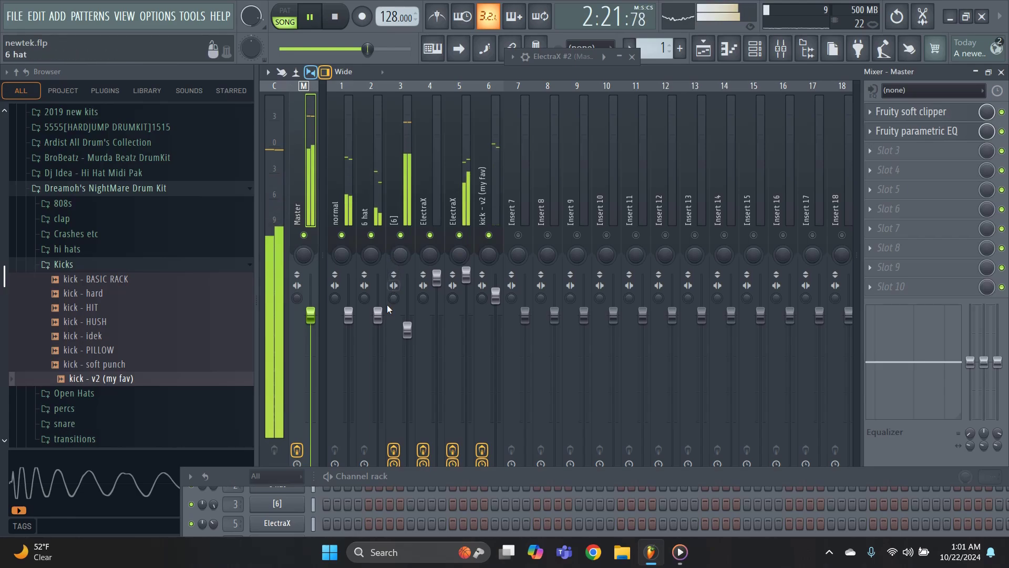
drag(347, 315, 348, 304)
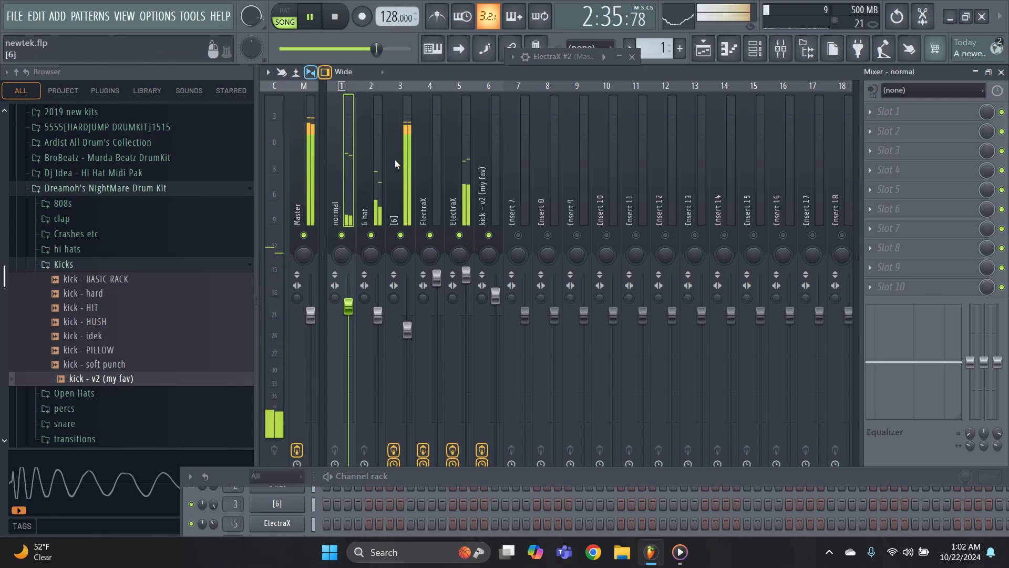
click(406, 130)
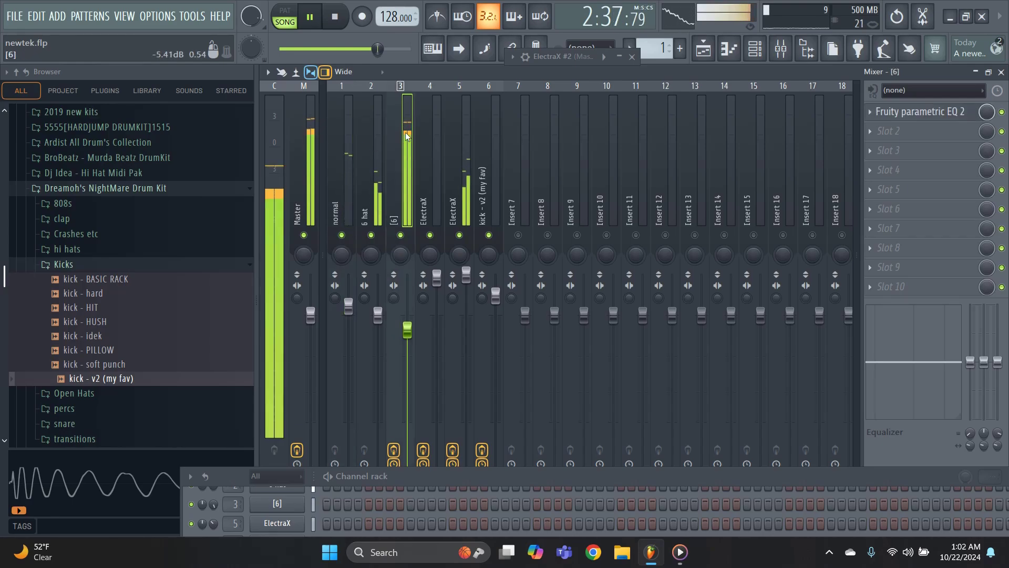
Step: Save the project in the Playlist and delete all clips from bar 97 onward
click(699, 59)
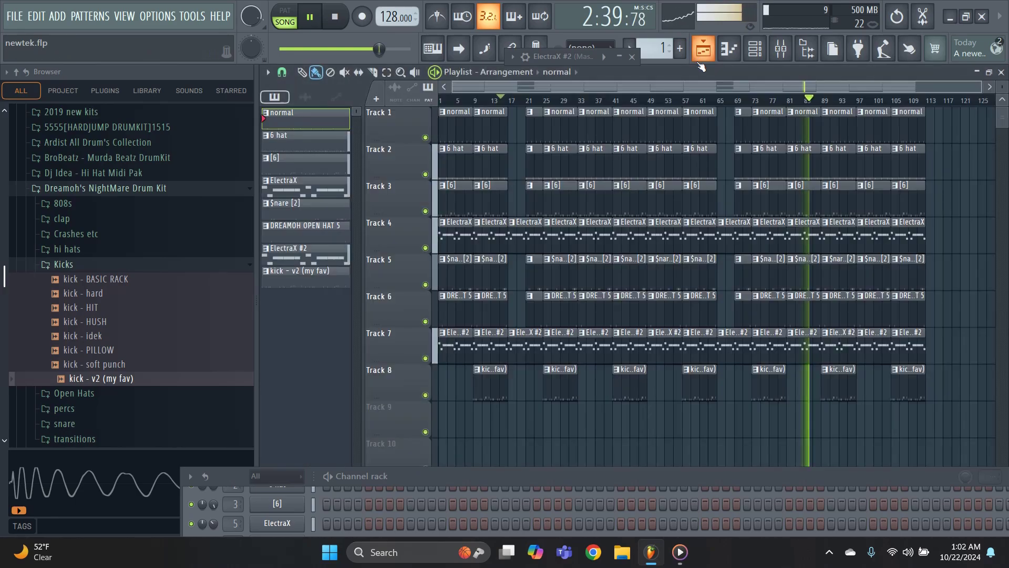
key(ctrl+s)
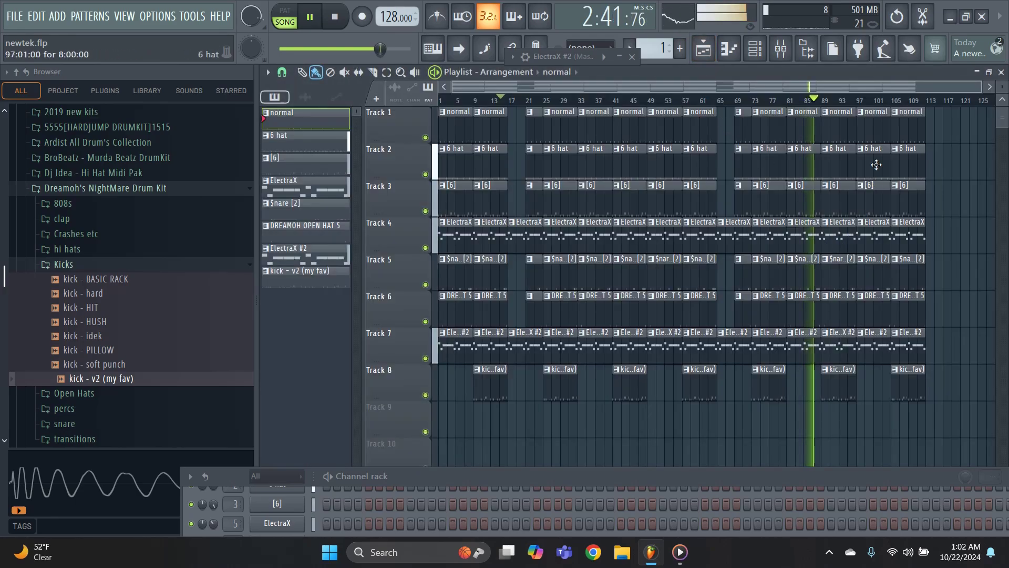
mouse_move(876, 126)
mouse_down()
mouse_move(878, 299)
mouse_move(944, 313)
mouse_move(908, 132)
mouse_move(904, 316)
mouse_up()
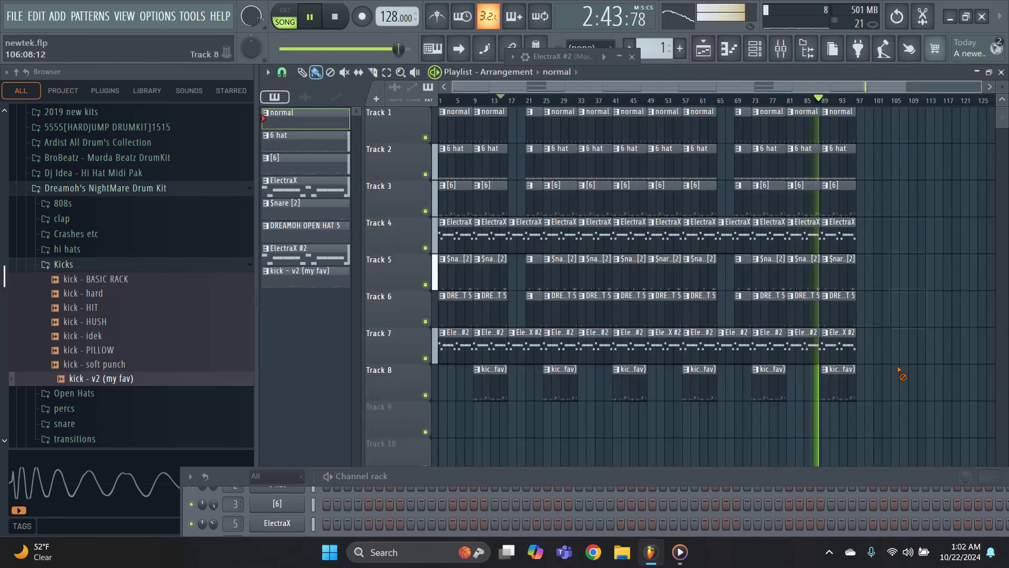
Step: Create an automation clip for the Master track's volume in the mixer
click(703, 48)
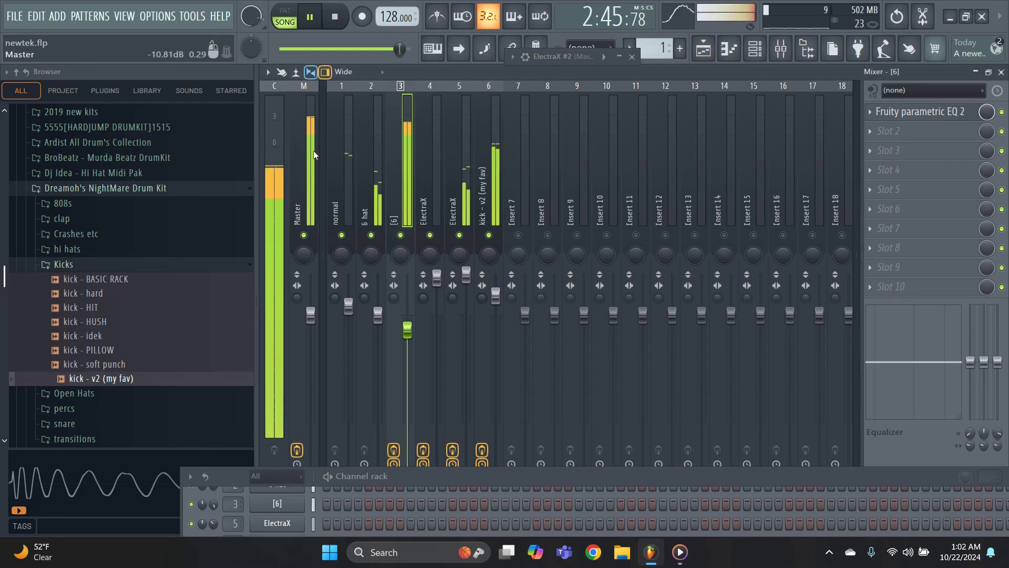
click(311, 323)
right_click(313, 329)
click(348, 419)
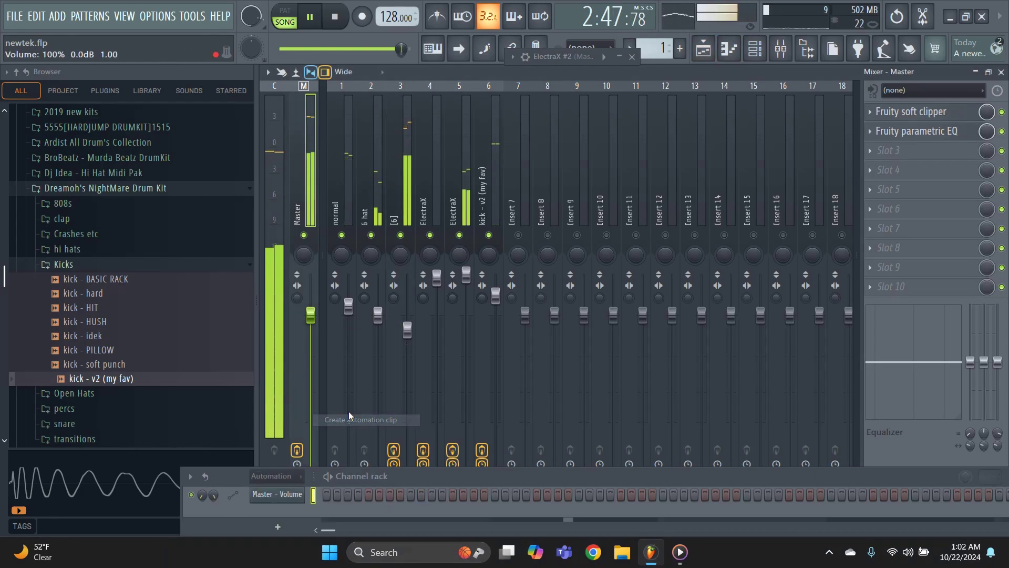
Step: Extend the Master - Volume automation clip on Track 9 so it ends with the other clips at bar 97
click(704, 48)
drag(726, 334, 663, 333)
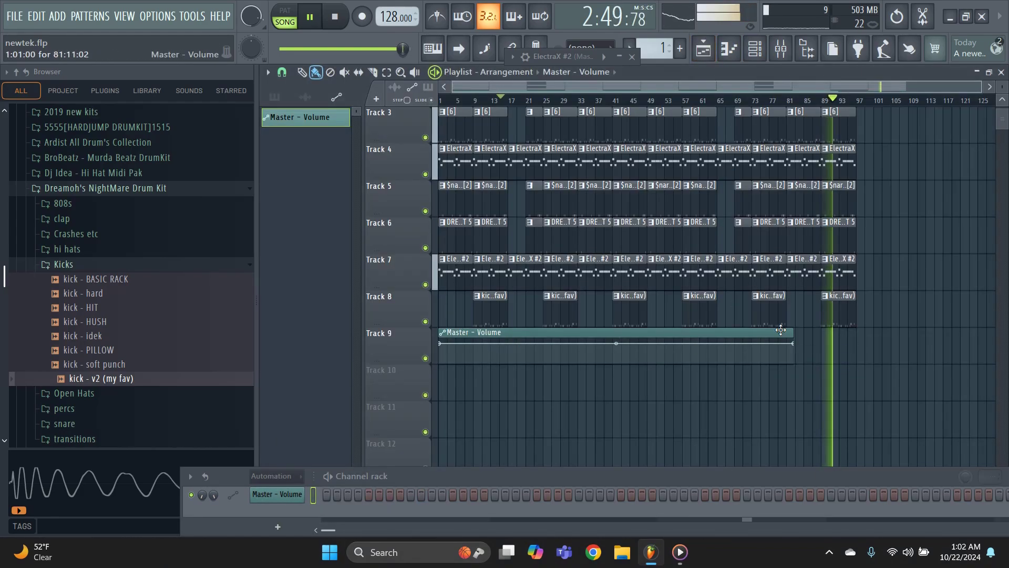
drag(793, 334, 855, 334)
scroll(855, 335, up, 10)
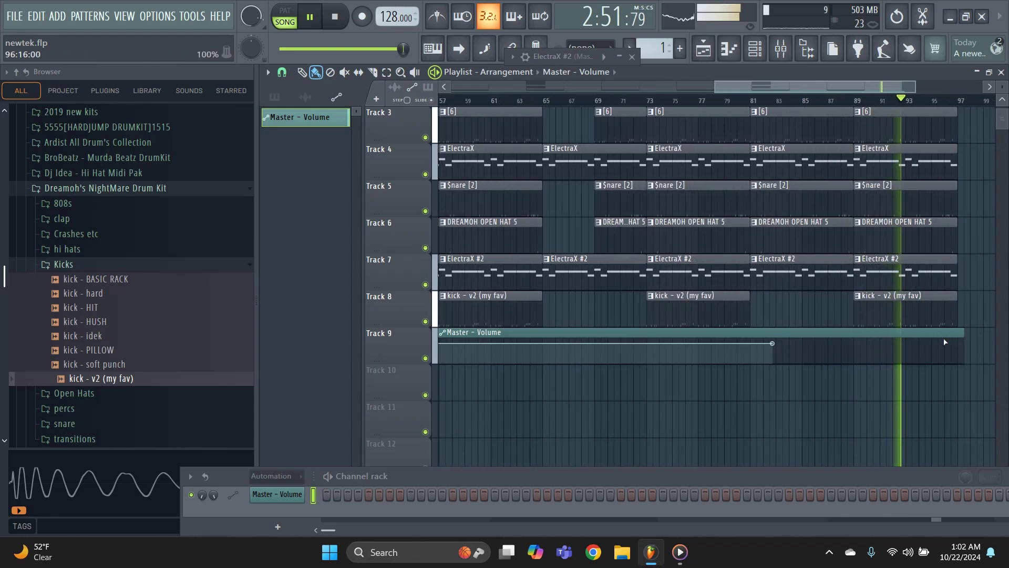
drag(917, 332, 895, 330)
scroll(930, 333, up, 6)
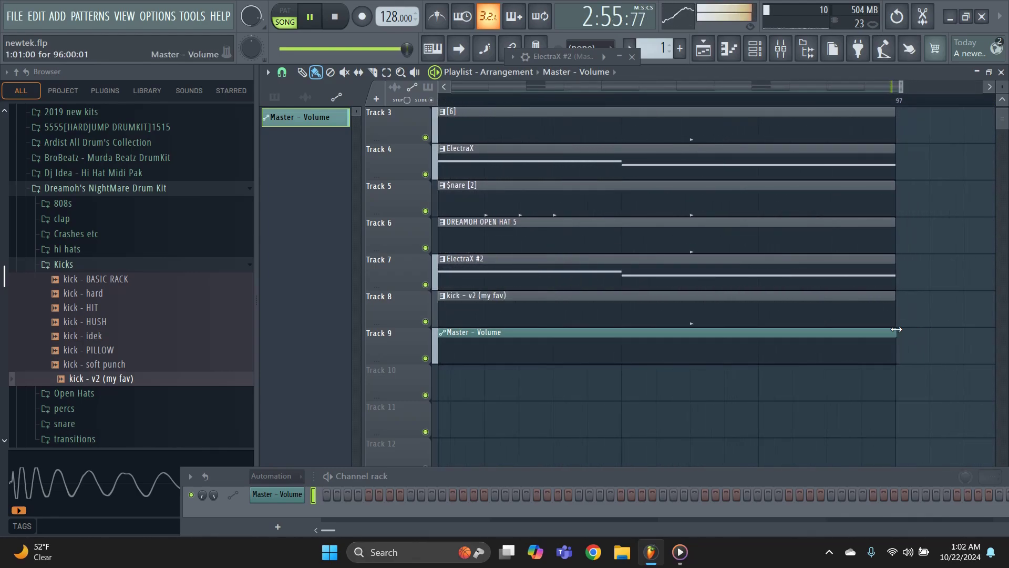
scroll(754, 374, down, 4)
scroll(754, 374, down, 4)
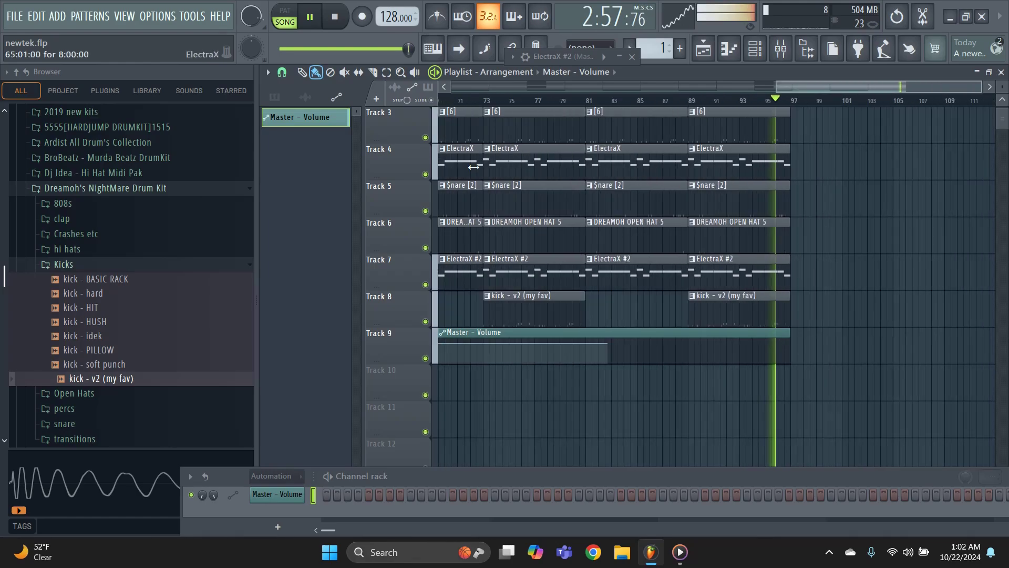
Step: Set the Playlist snap to 1/2 step, stop playback and move the second Master - Volume point back to about bar 81
click(282, 72)
click(283, 177)
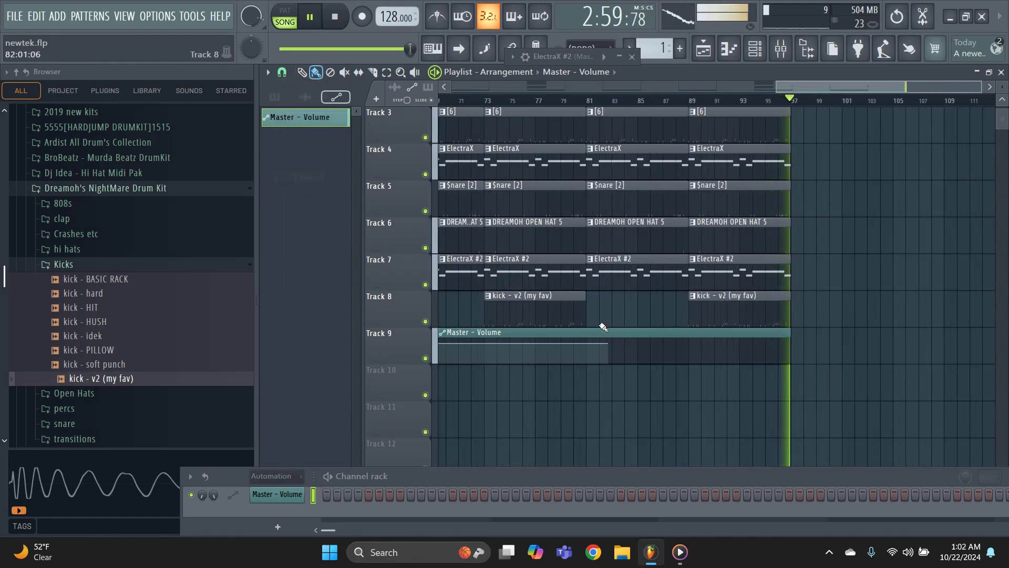
key(space)
scroll(578, 338, up, 4)
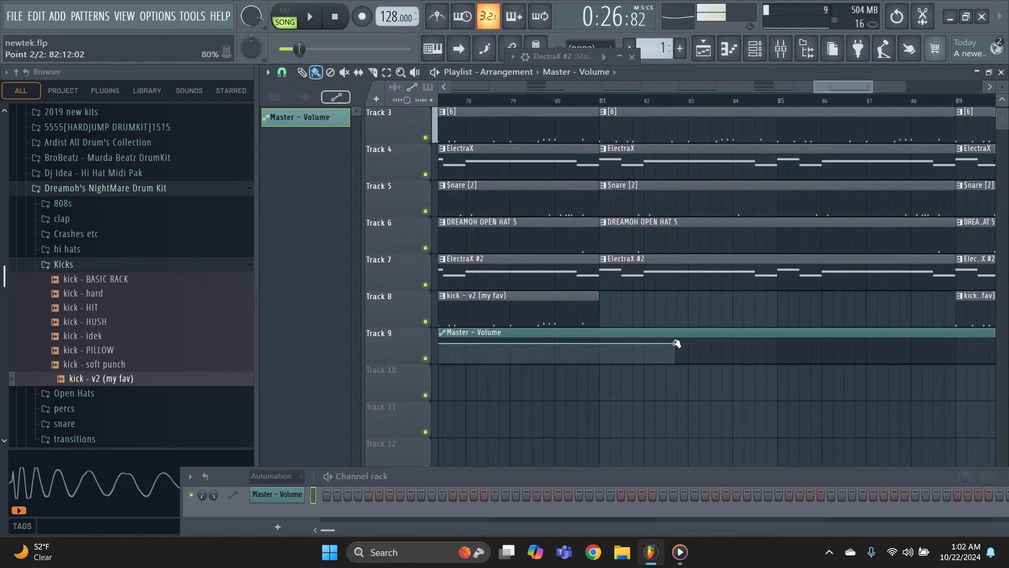
scroll(676, 343, down, 4)
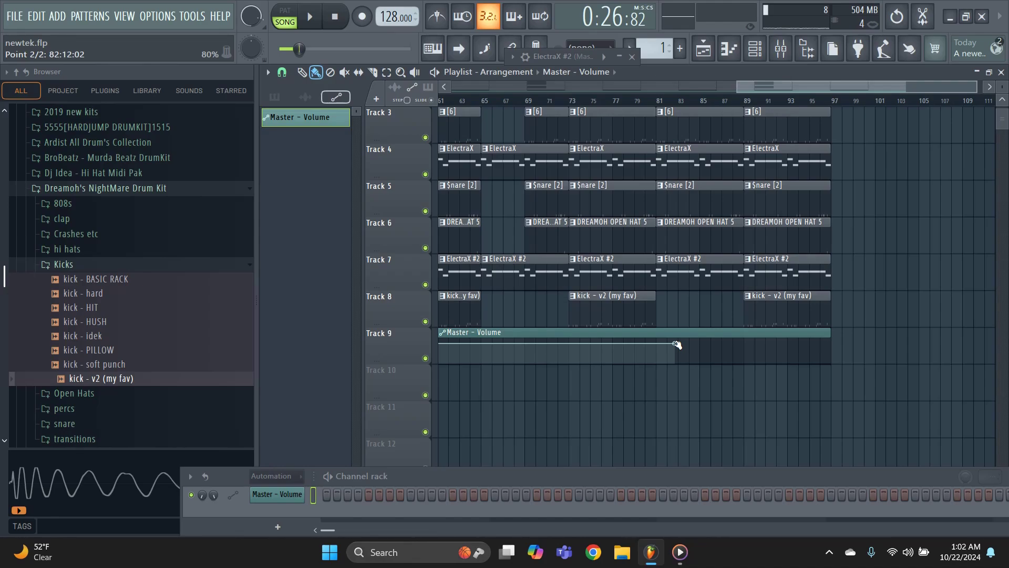
mouse_move(676, 344)
mouse_down()
mouse_move(656, 345)
mouse_move(683, 343)
mouse_up()
scroll(656, 344, up, 5)
scroll(683, 343, up, 4)
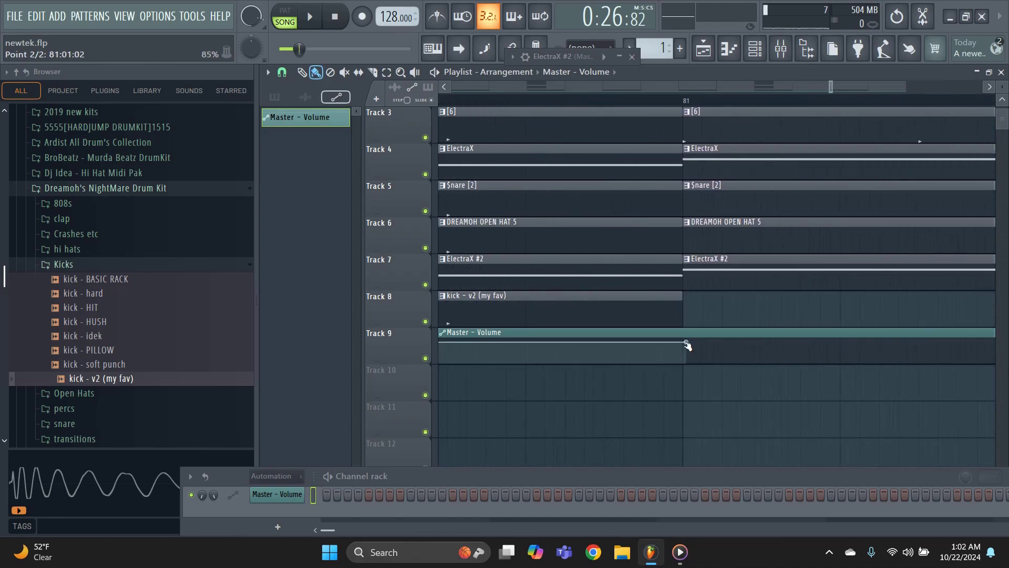
Step: Turn off Playlist snapping, place the second Master - Volume point exactly at bar 81 and set its value to .80
click(282, 72)
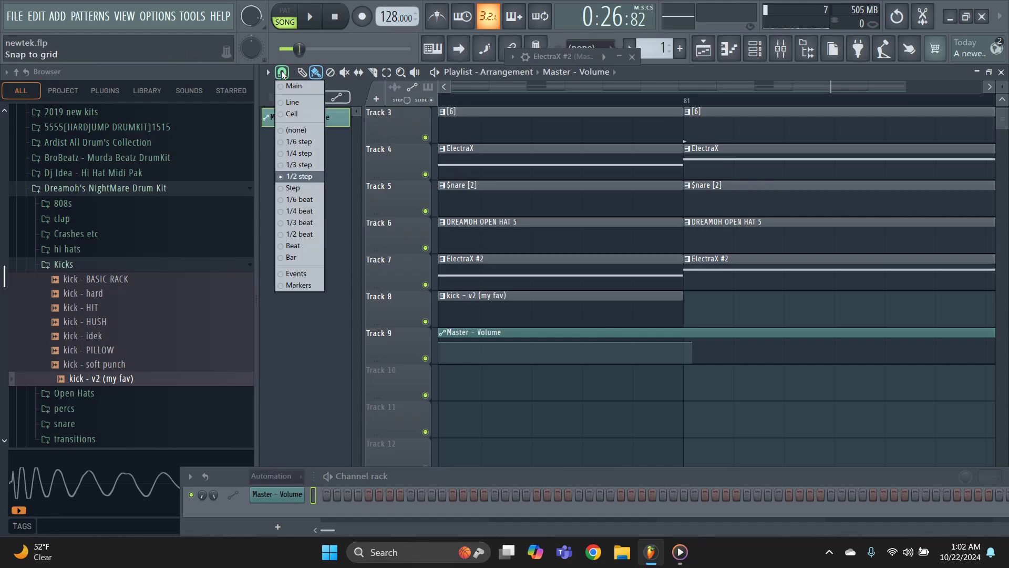
click(299, 132)
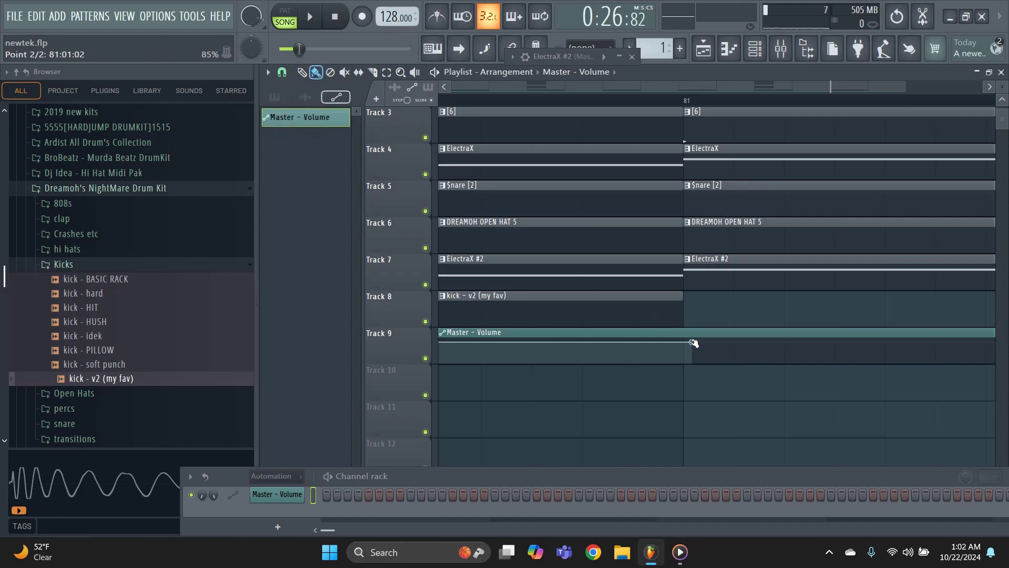
drag(692, 342, 684, 338)
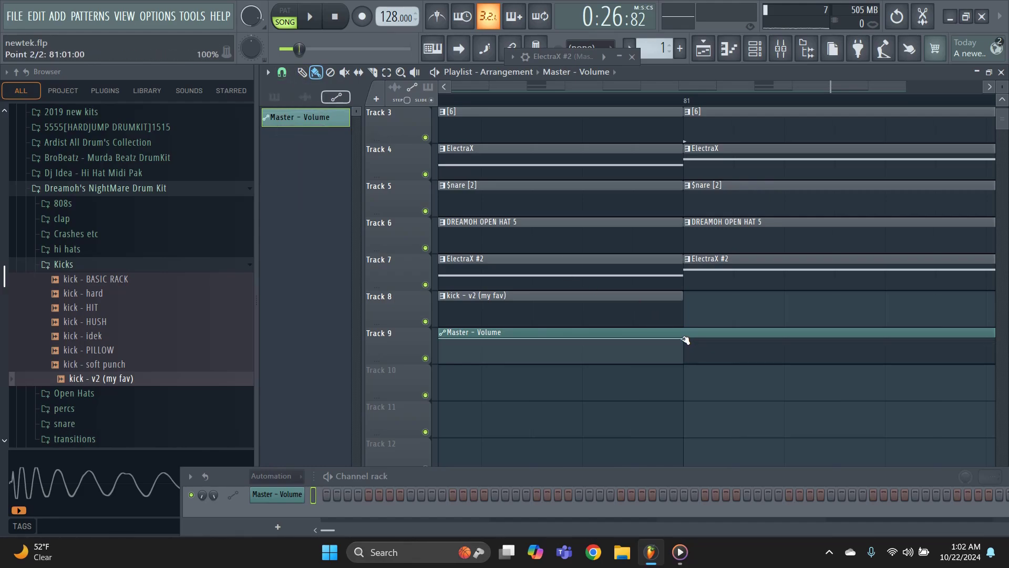
right_click(685, 340)
click(715, 520)
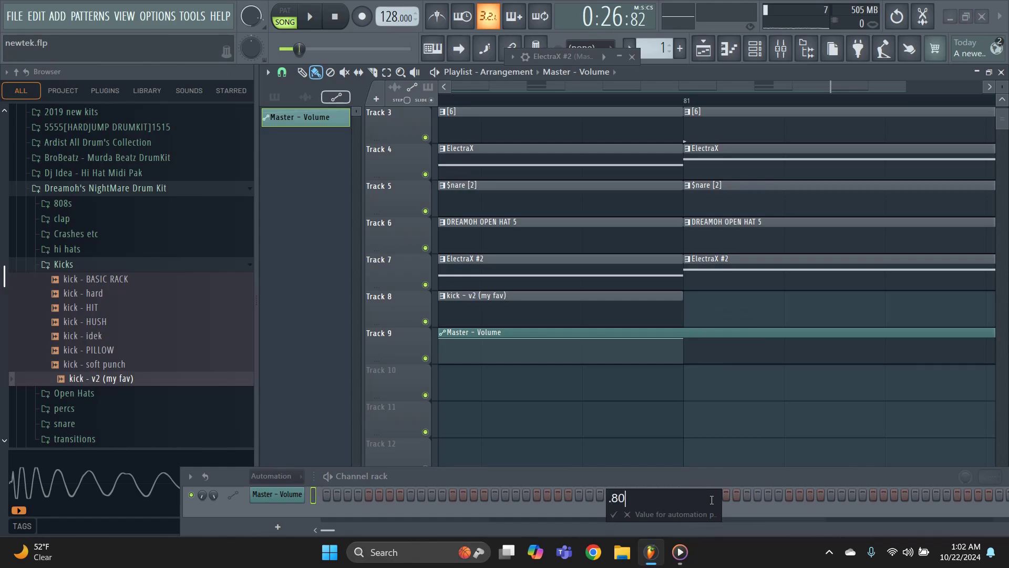
key(Return)
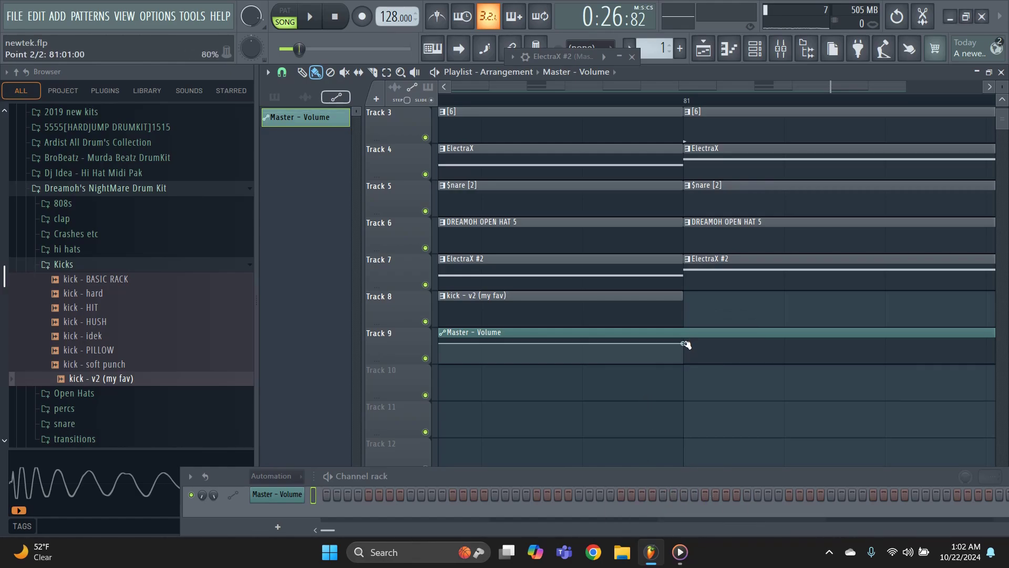
Step: Fade out Master - Volume by adding a point at the clip's end and lowering it to the minimum, and set snapping to 1/2 step
scroll(689, 348, down, 5)
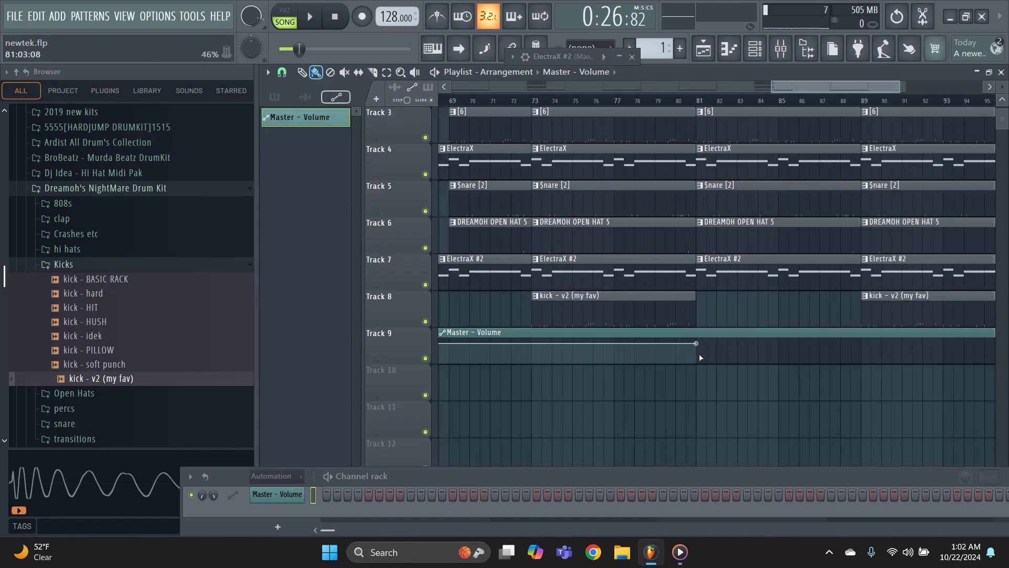
scroll(868, 359, up, 6)
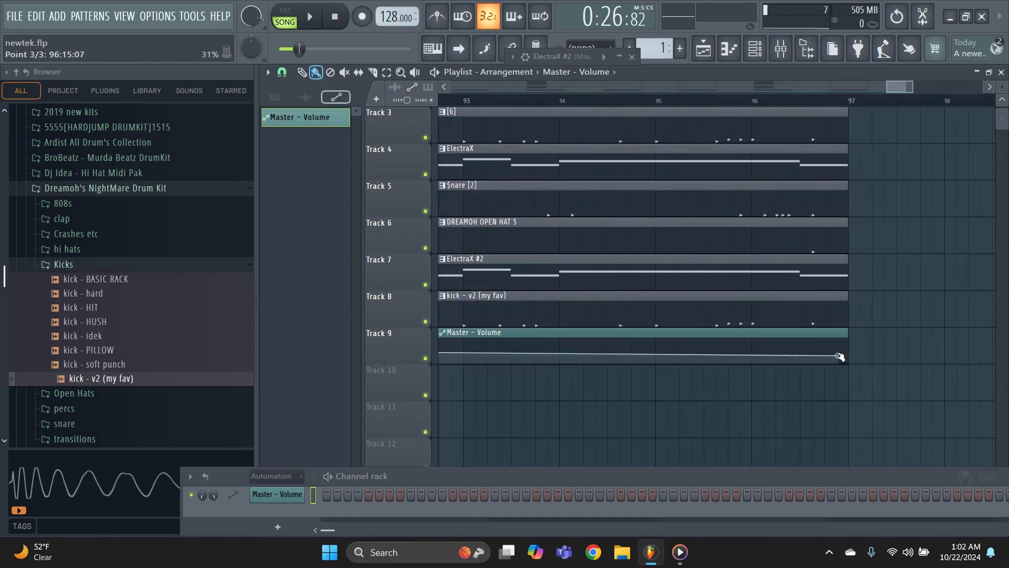
scroll(846, 365, up, 1)
drag(848, 356, 840, 391)
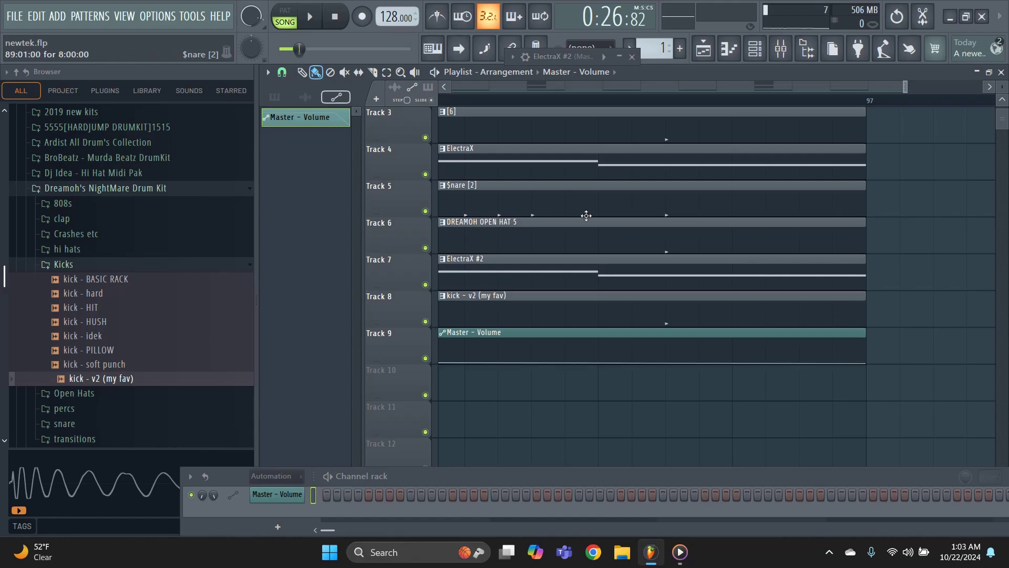
click(282, 72)
click(295, 177)
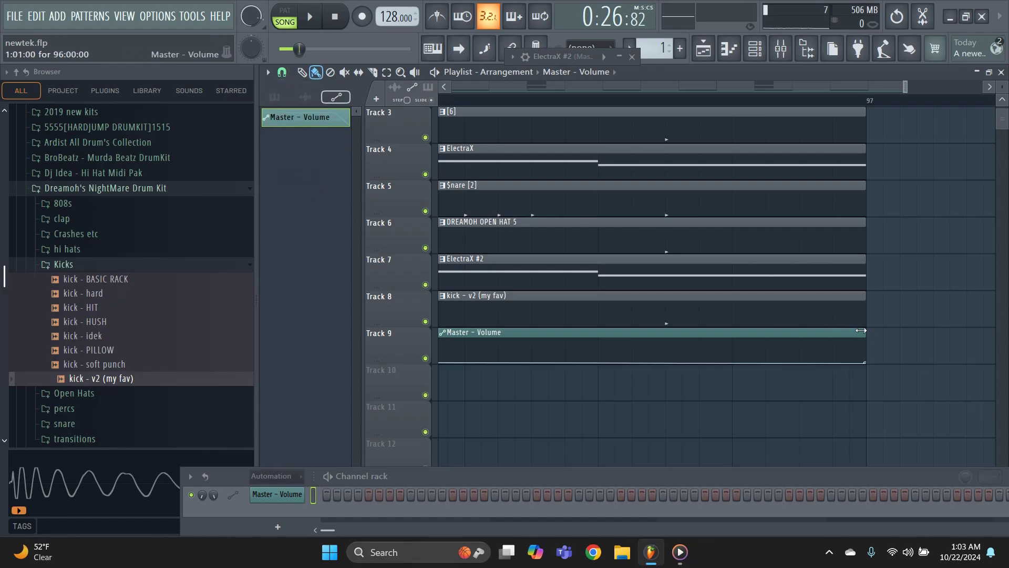
scroll(865, 334, up, 4)
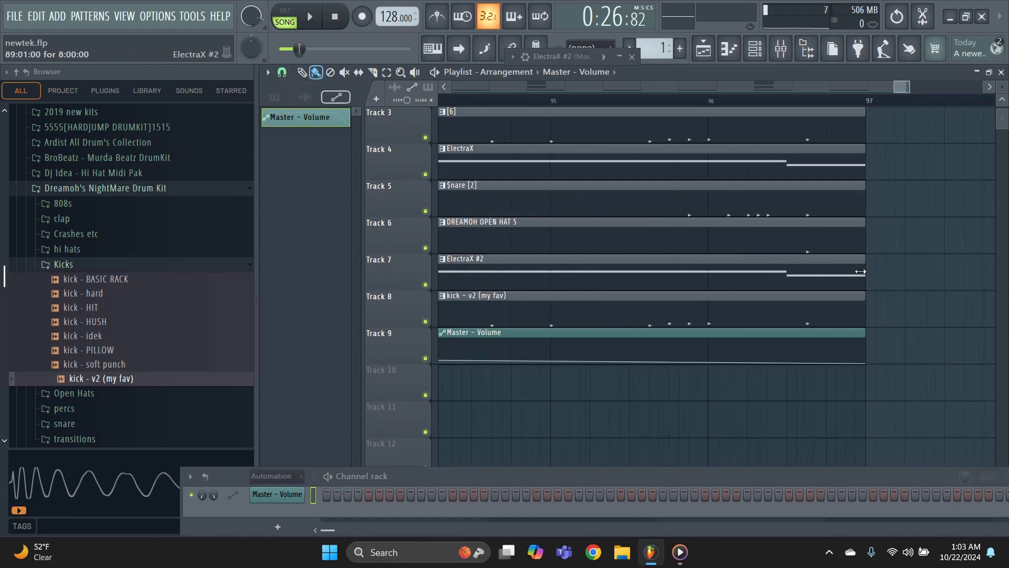
Step: Play the fade-out from about bar 88 and examine the Master level in the mixer
click(816, 99)
scroll(818, 106, down, 5)
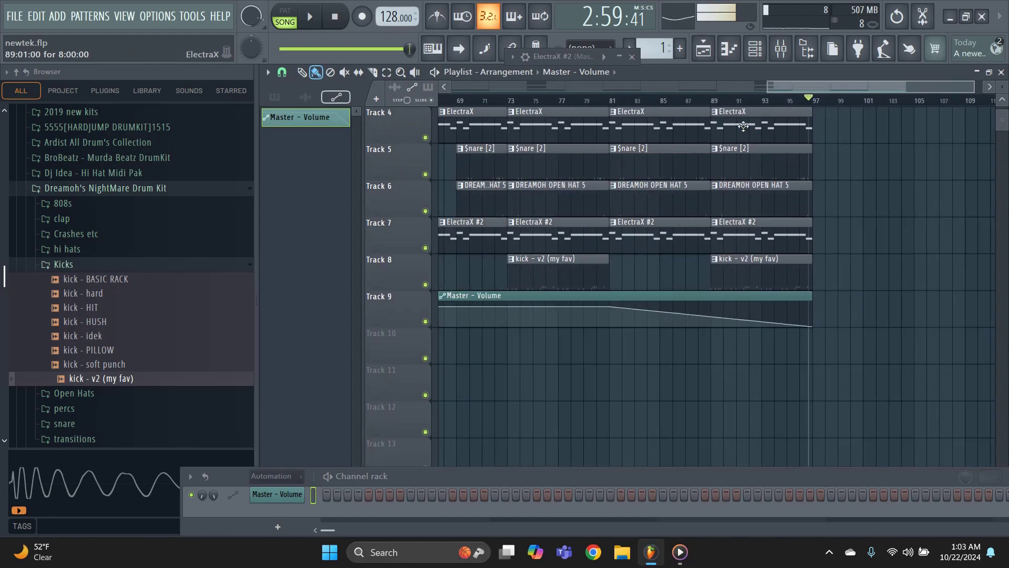
click(706, 103)
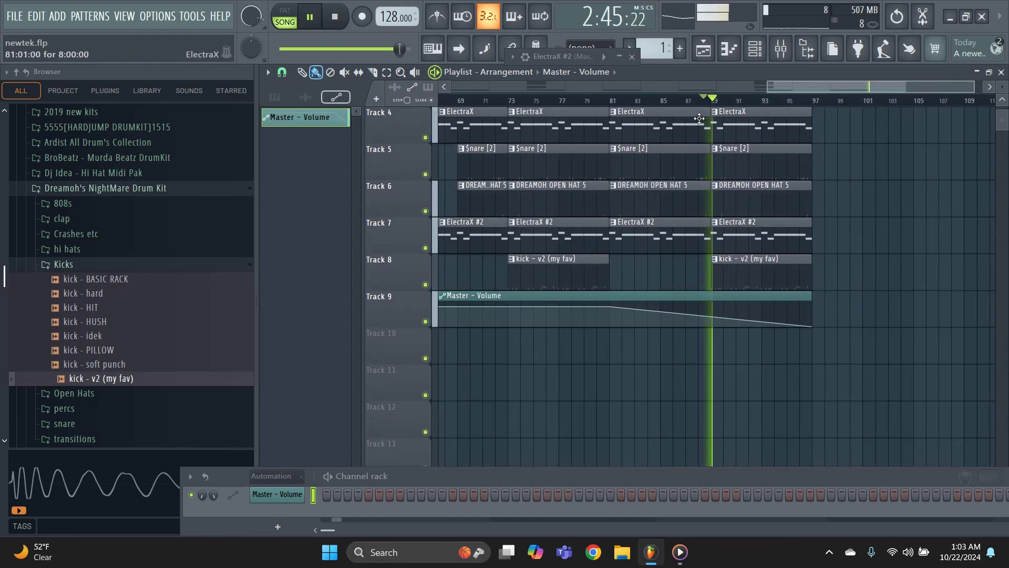
click(781, 49)
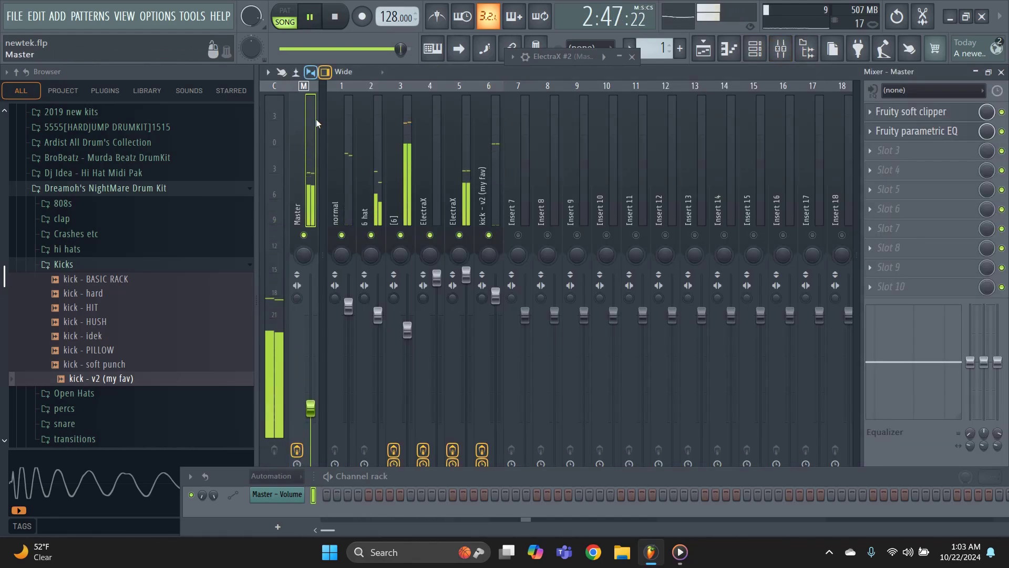
Step: Return to the Playlist, show the whole arrangement and save the project
click(704, 49)
scroll(896, 300, down, 4)
key(ctrl+s)
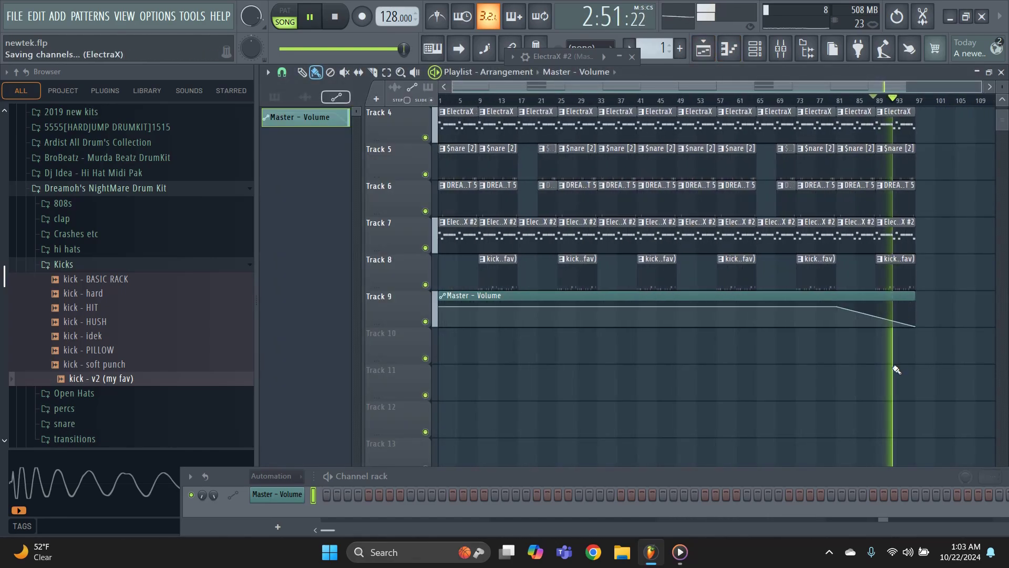
Step: Play the song from bar 9, close the ElectraX #2 plugin window and make the Playlist tracks less tall
scroll(840, 399, up, 3)
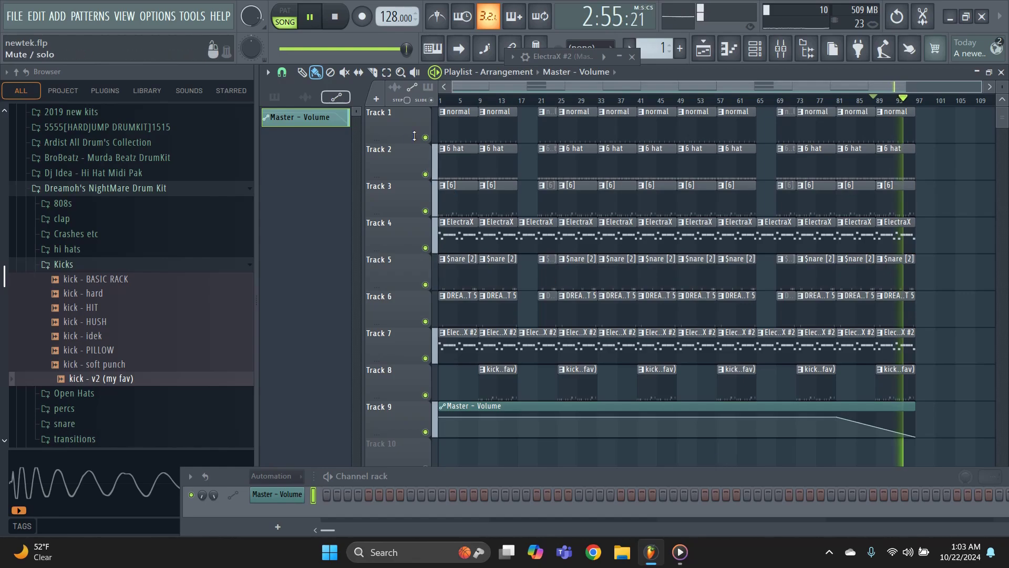
click(479, 100)
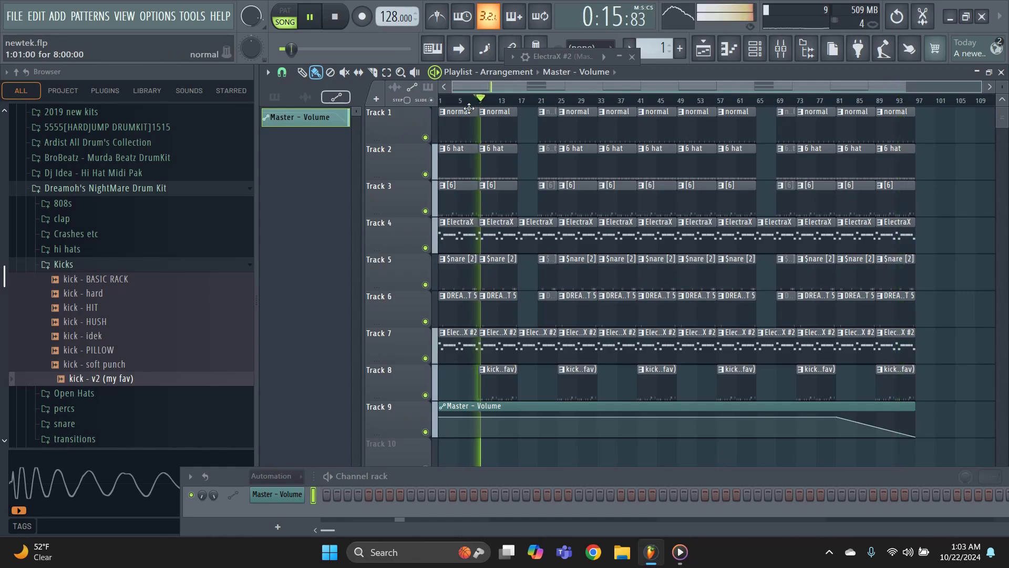
click(633, 60)
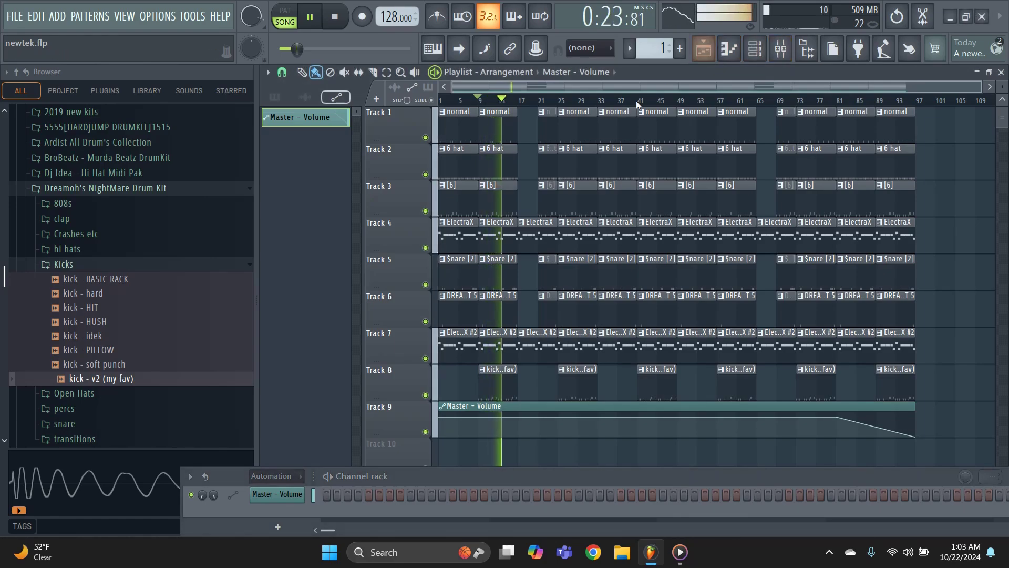
scroll(467, 282, down, 5)
scroll(478, 324, up, 4)
scroll(478, 325, up, 1)
scroll(488, 341, down, 3)
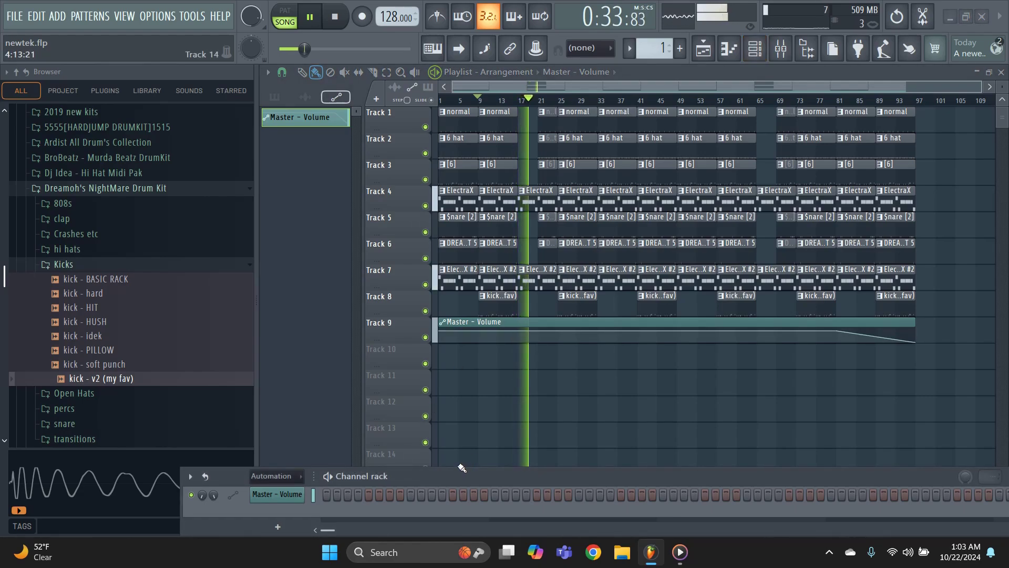
Step: Move the Channel rack up over the lower Playlist and show all channels in it
drag(457, 467, 482, 325)
drag(447, 467, 530, 353)
click(358, 353)
click(355, 362)
scroll(402, 452, down, 2)
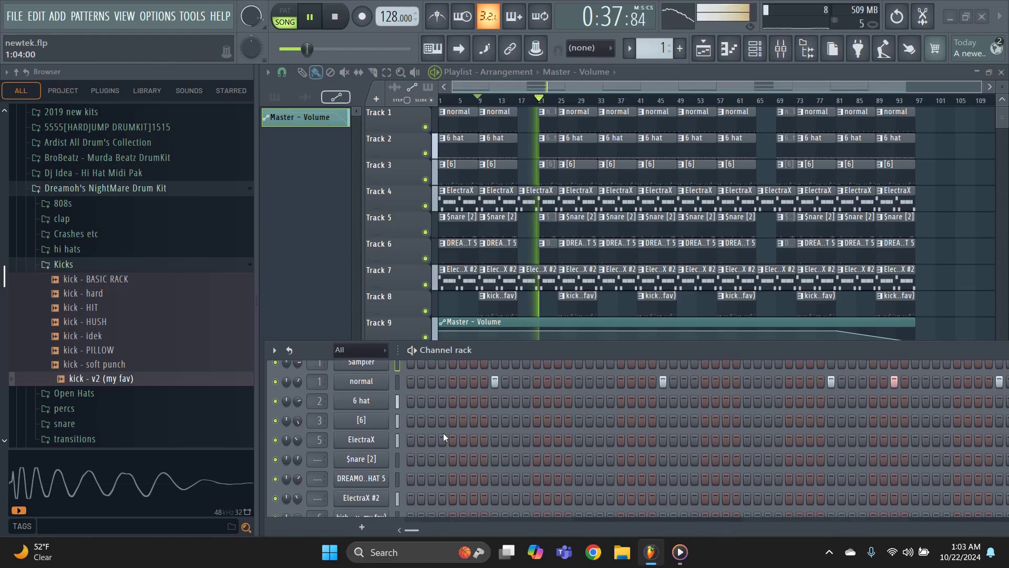
Step: In the [6] channel's volume envelope, maximize the hold, reduce decay and sustain to minimum, and lower the release to about 14%
scroll(648, 49, up, 1)
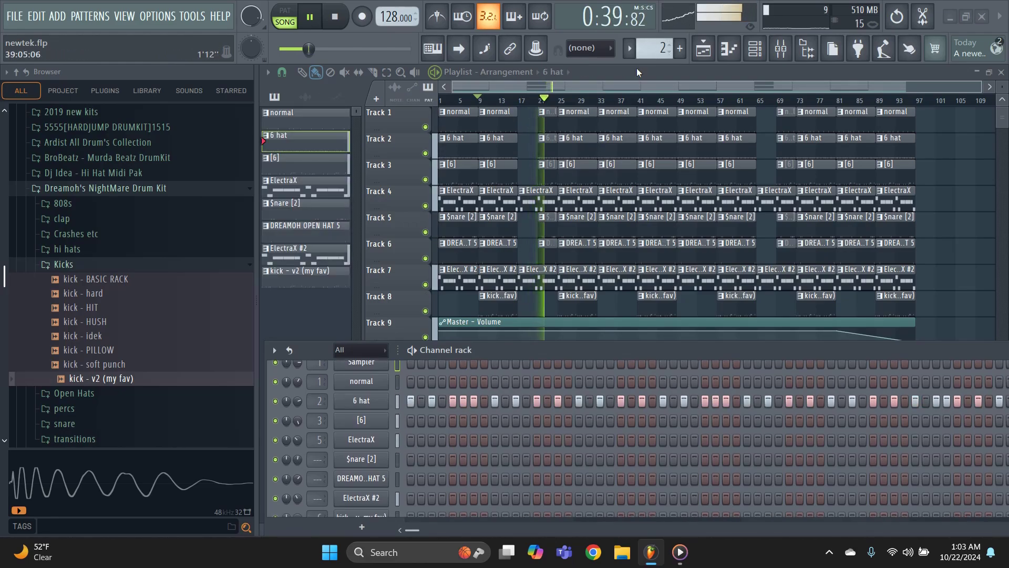
click(304, 163)
click(361, 420)
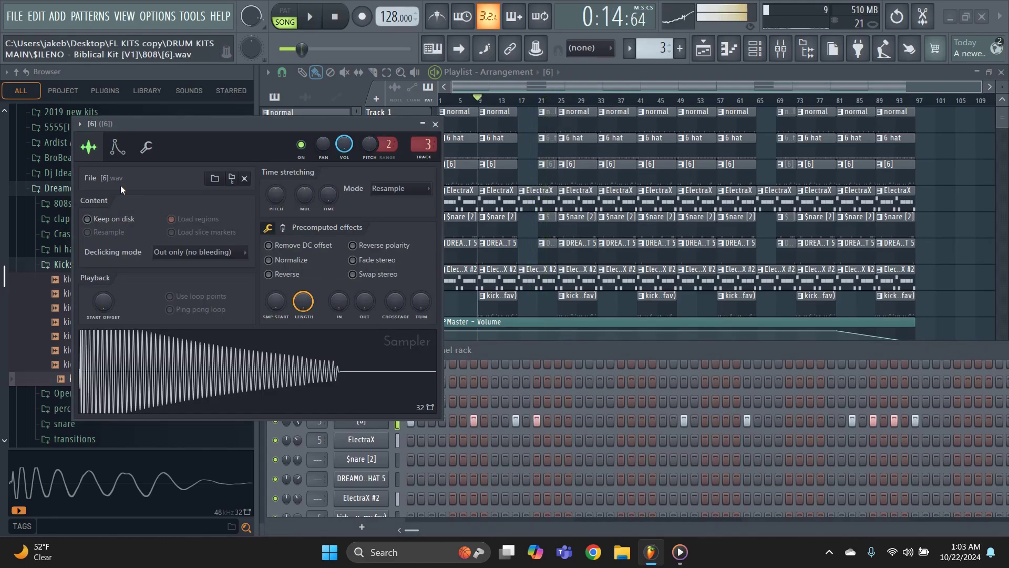
click(117, 147)
drag(137, 275, 129, 67)
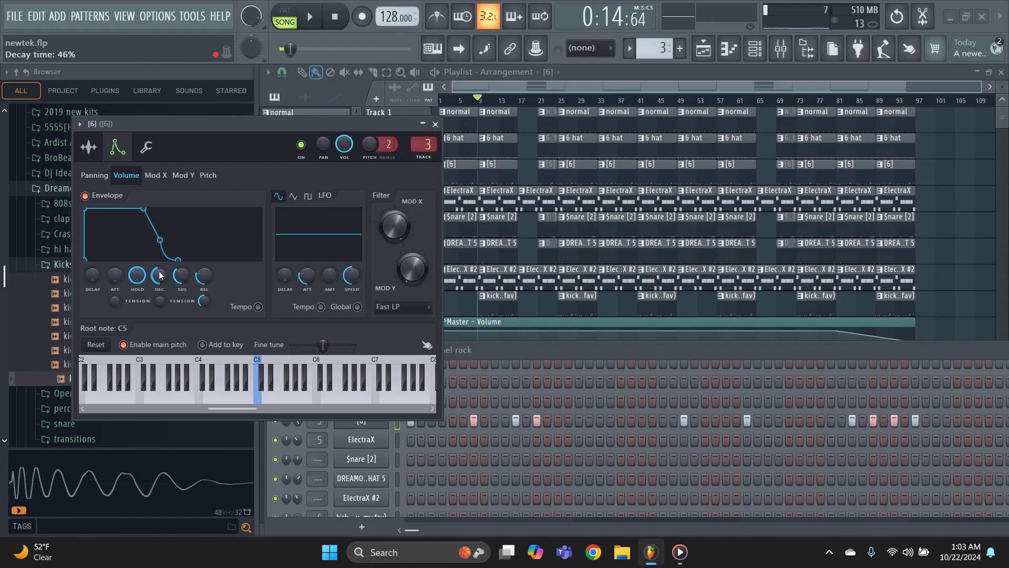
drag(160, 275, 269, 526)
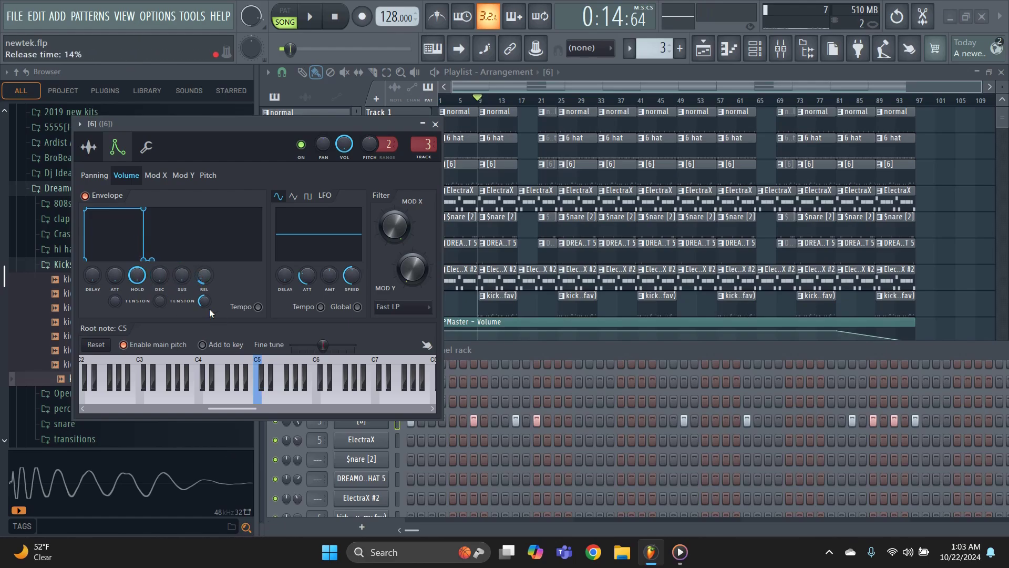
click(435, 124)
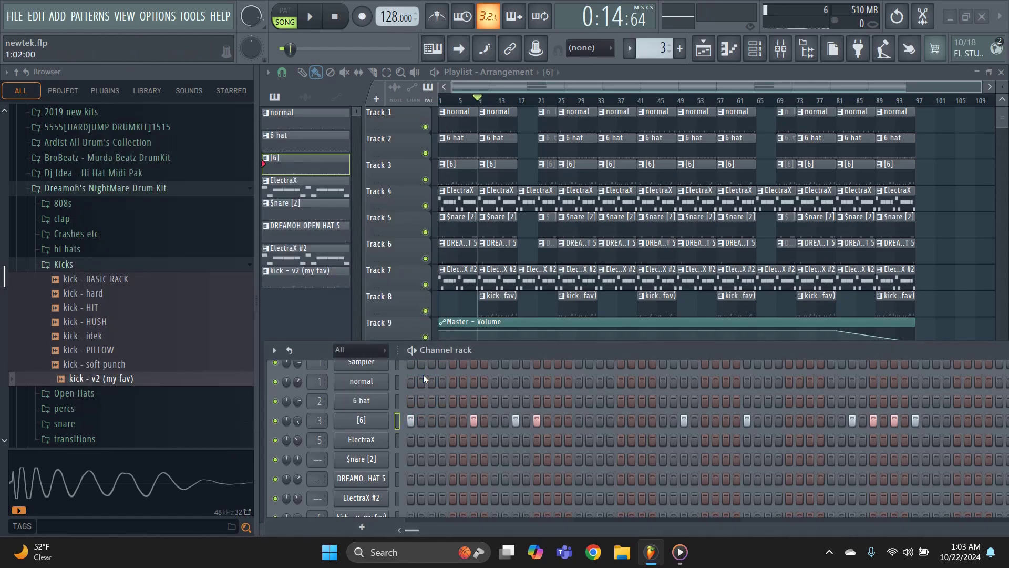
Step: In the [6] channel's piano roll, lengthen the last C#5 note to the start of bar 9 and save the project
right_click(362, 420)
click(416, 374)
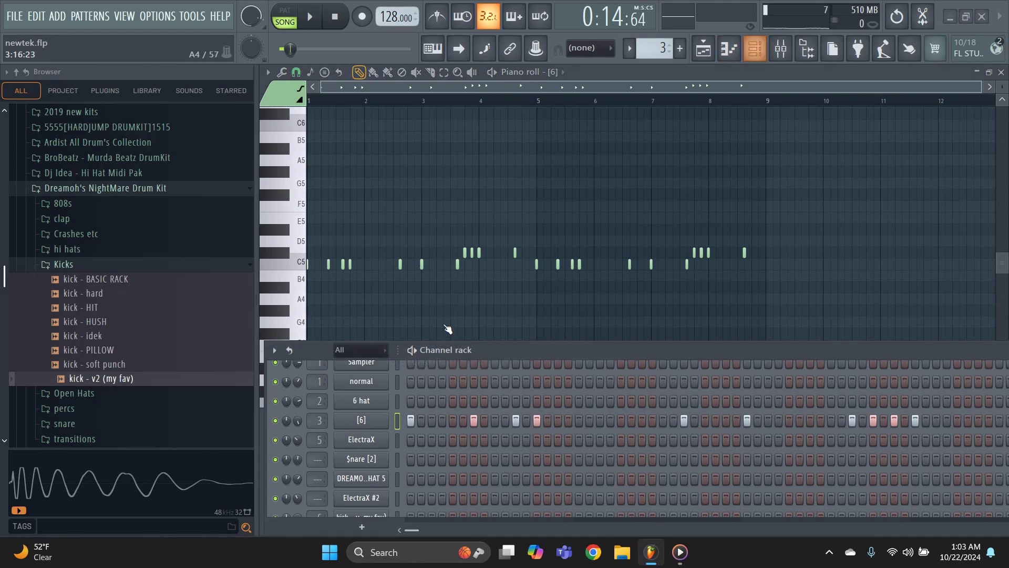
scroll(739, 269, up, 3)
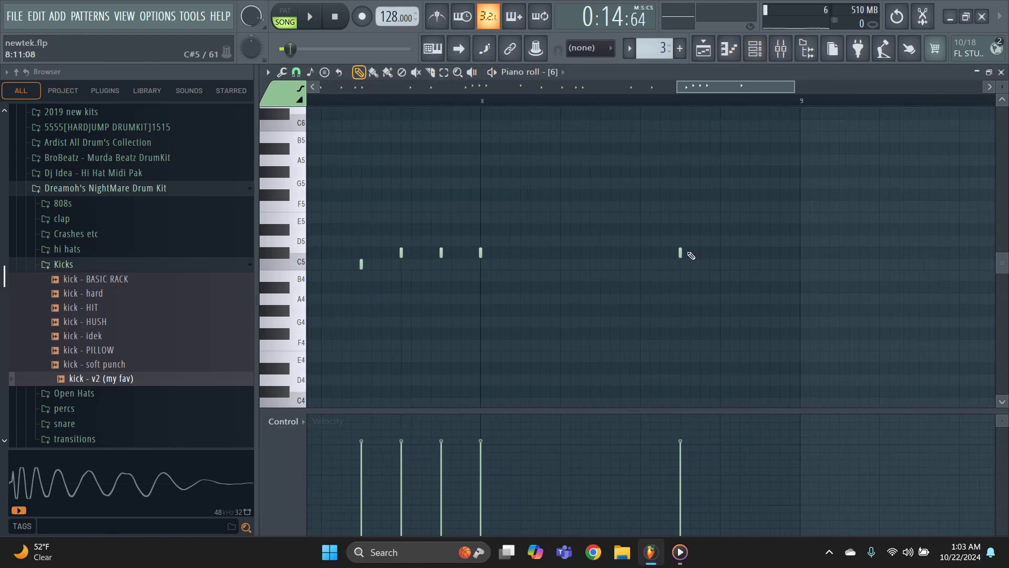
drag(689, 255, 800, 255)
scroll(783, 263, down, 4)
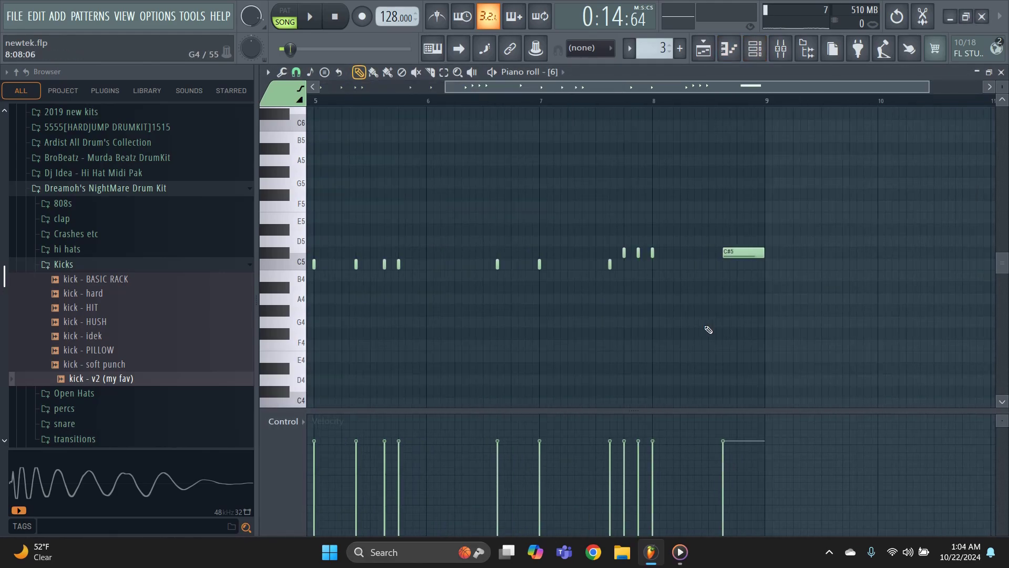
key(ctrl+s)
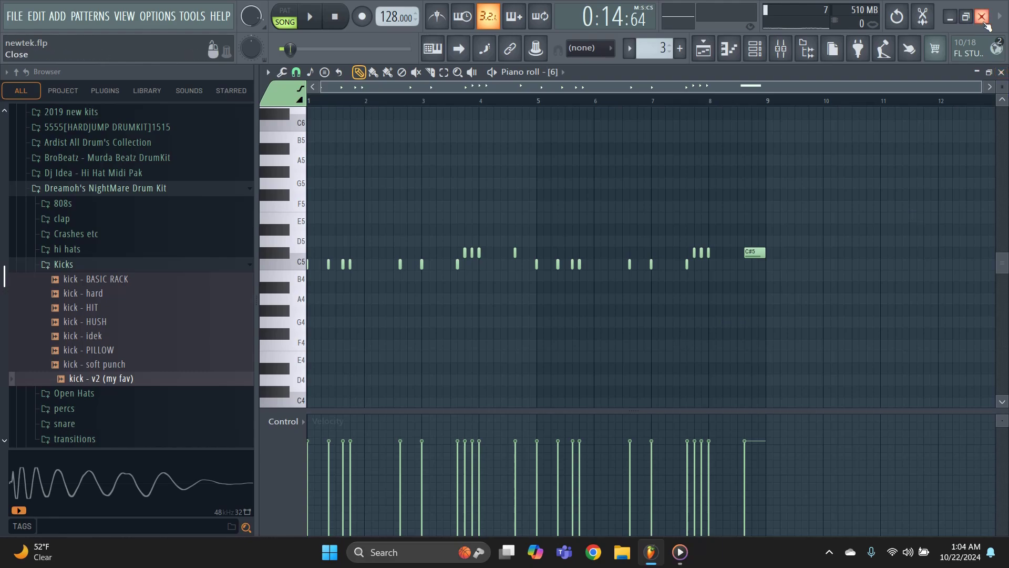
Step: Return to the Playlist and export the full song to the Desktop as a 320 kbps MP3 named "newtek-128bpm(prod. dreamoh)"
click(703, 48)
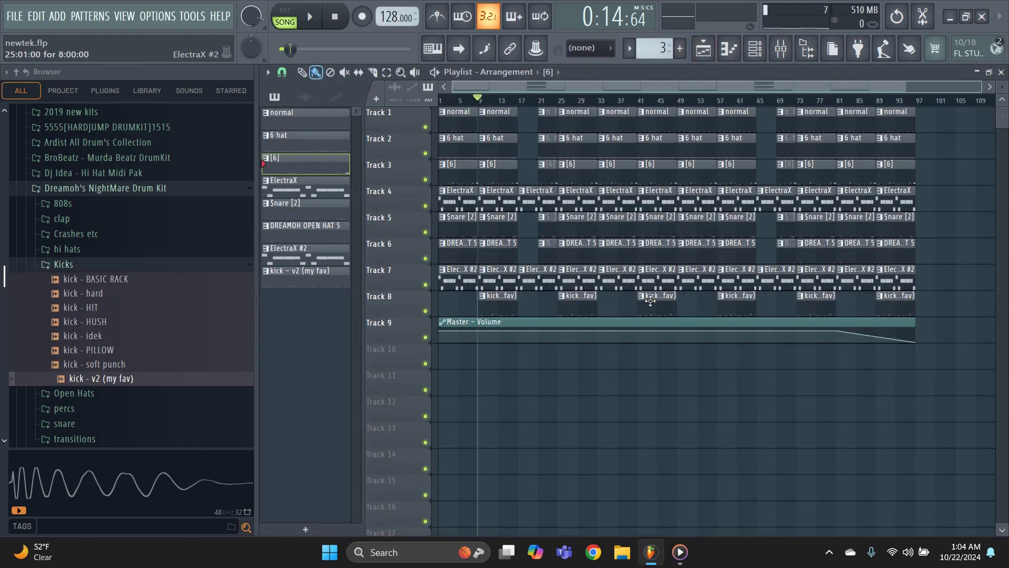
click(21, 17)
mouse_move(76, 153)
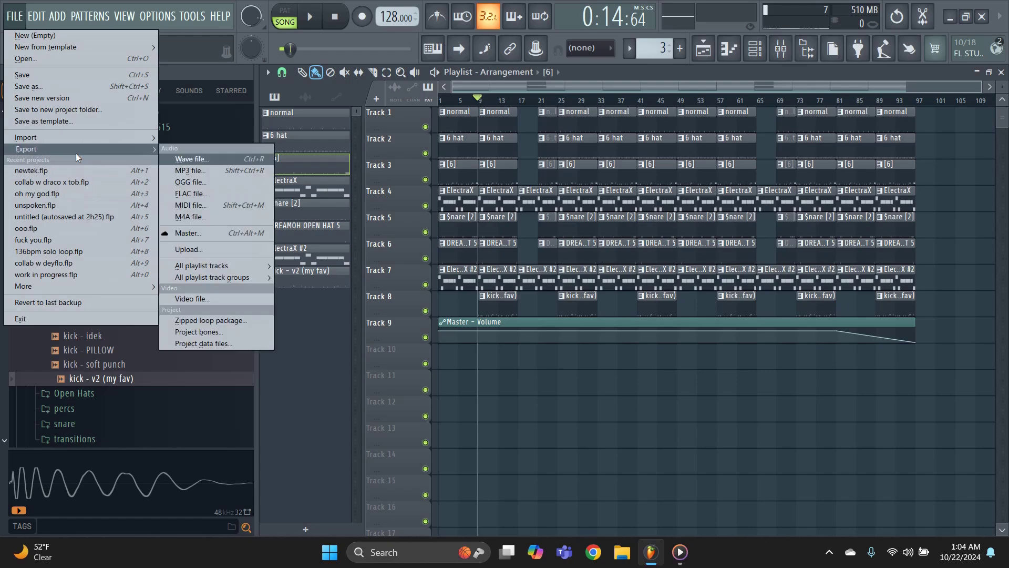
click(206, 173)
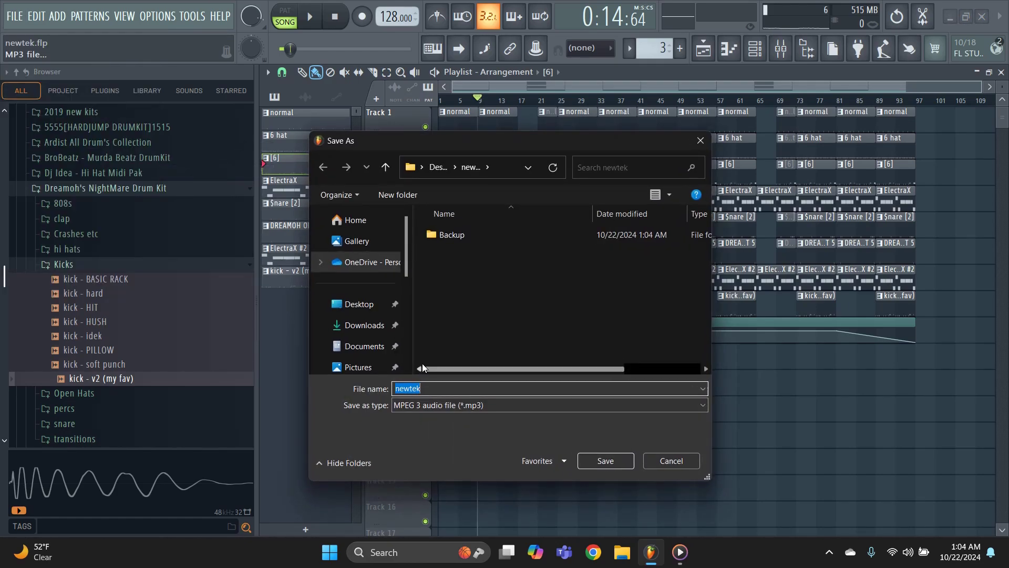
click(432, 389)
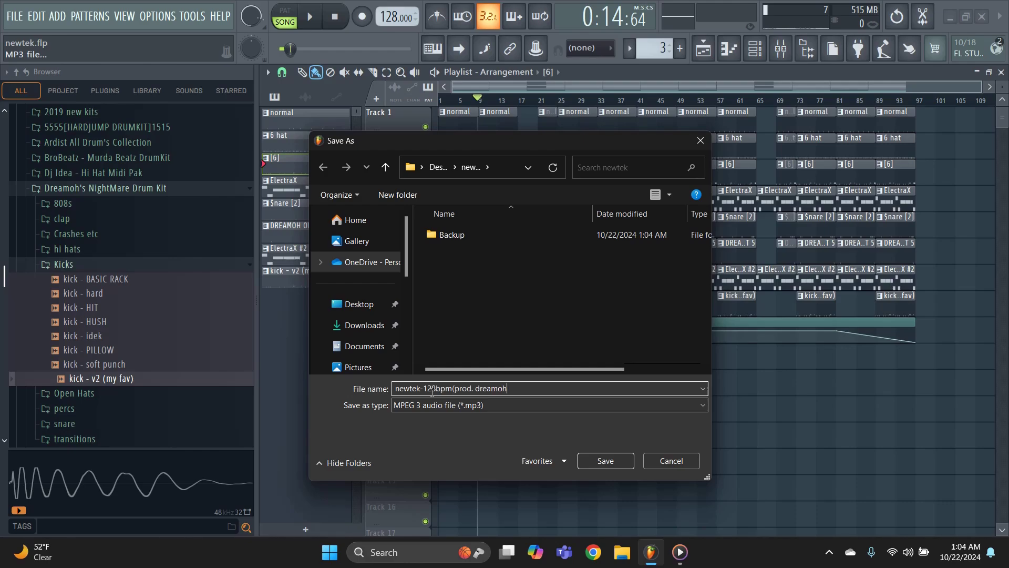
click(359, 304)
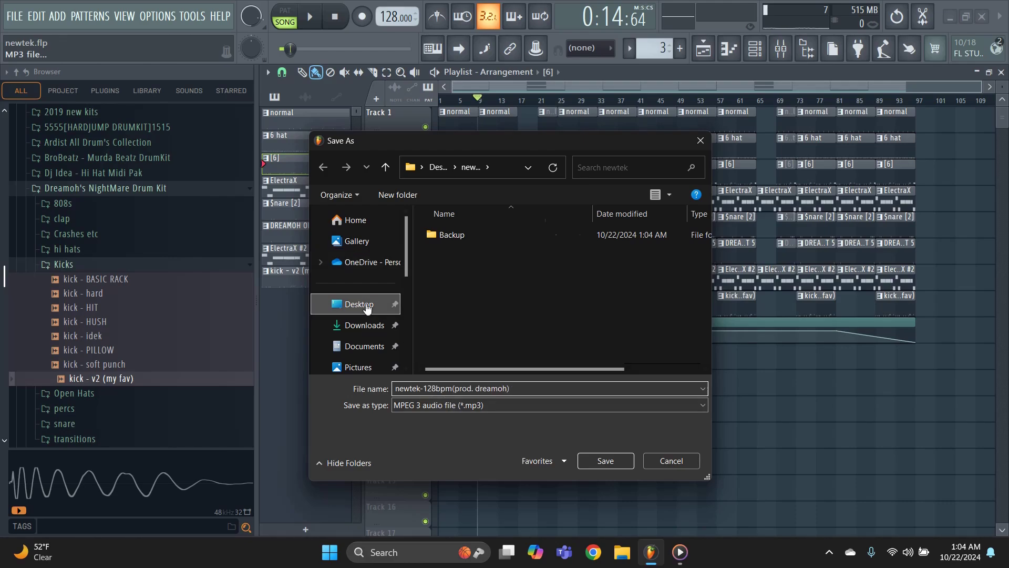
click(605, 460)
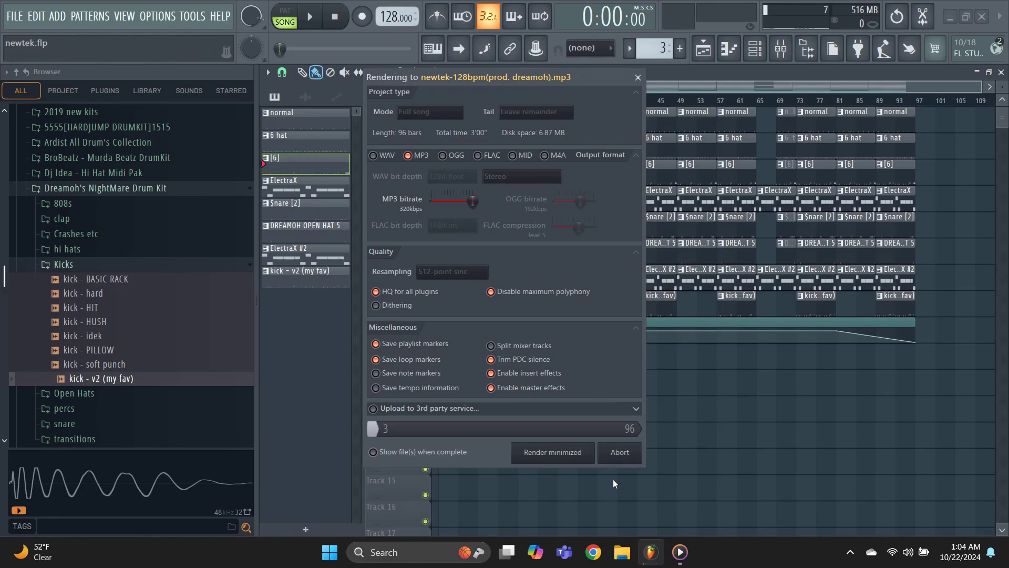
click(612, 452)
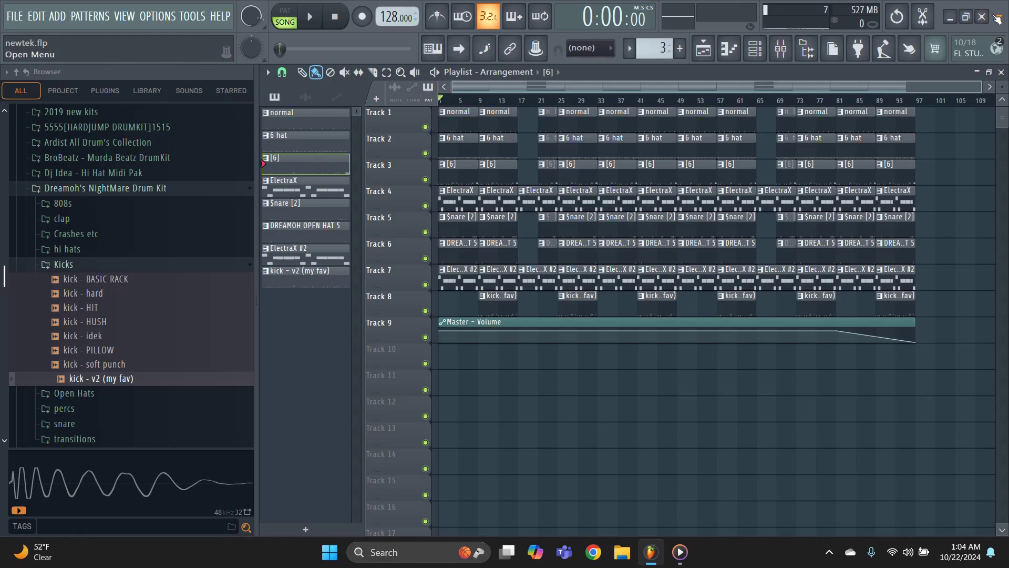
key(F9)
key(super+d)
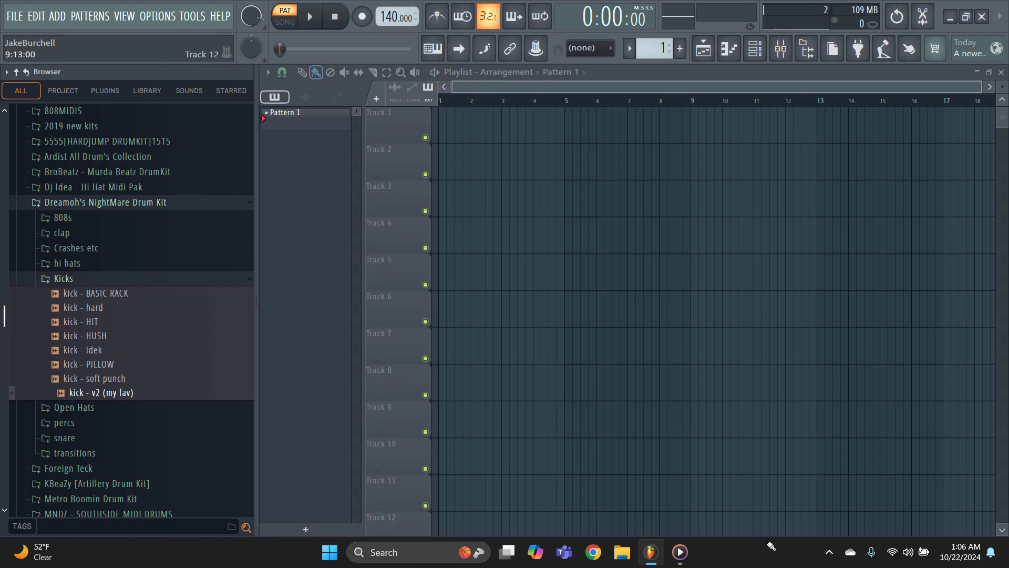
click(821, 544)
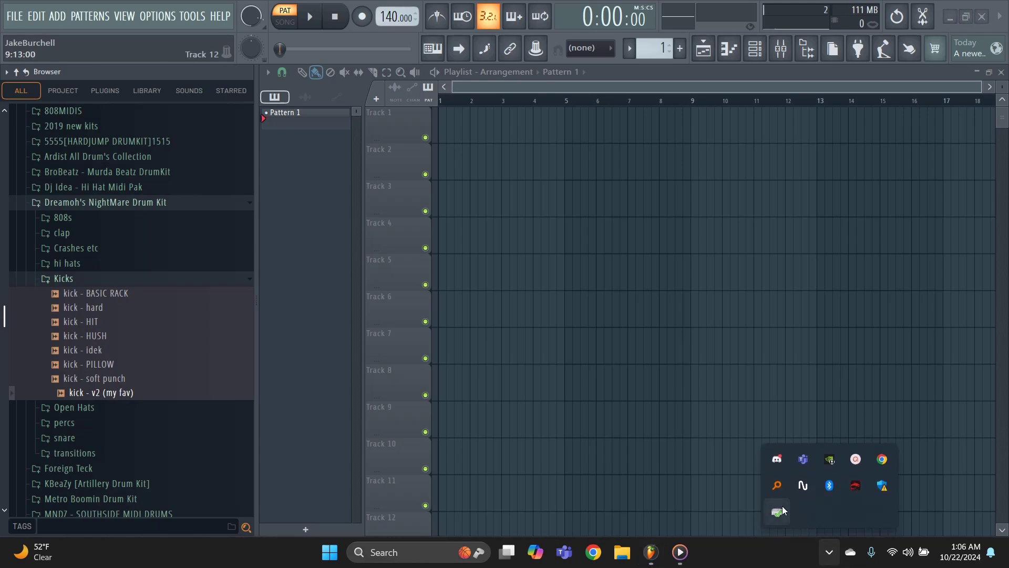
click(858, 458)
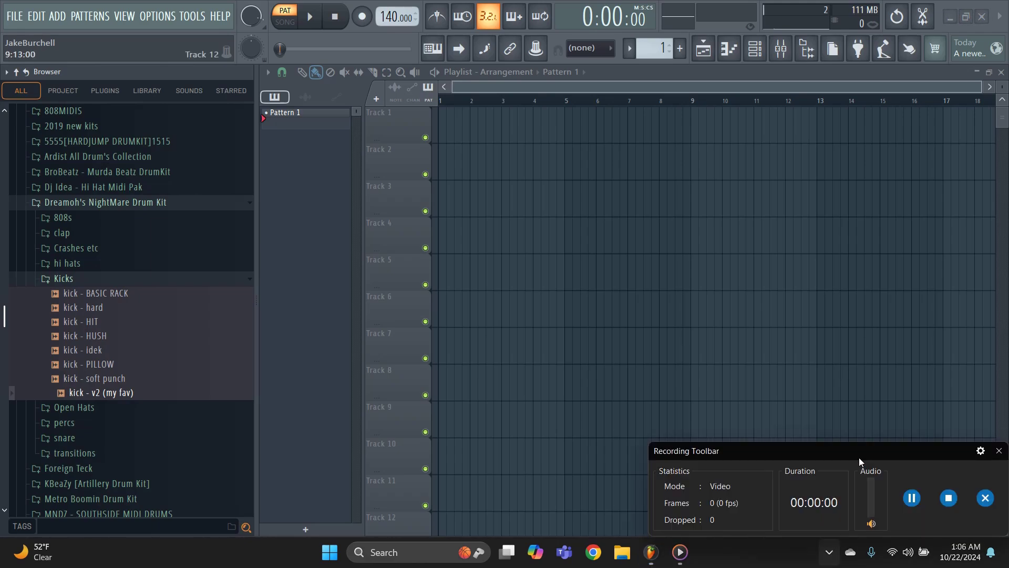